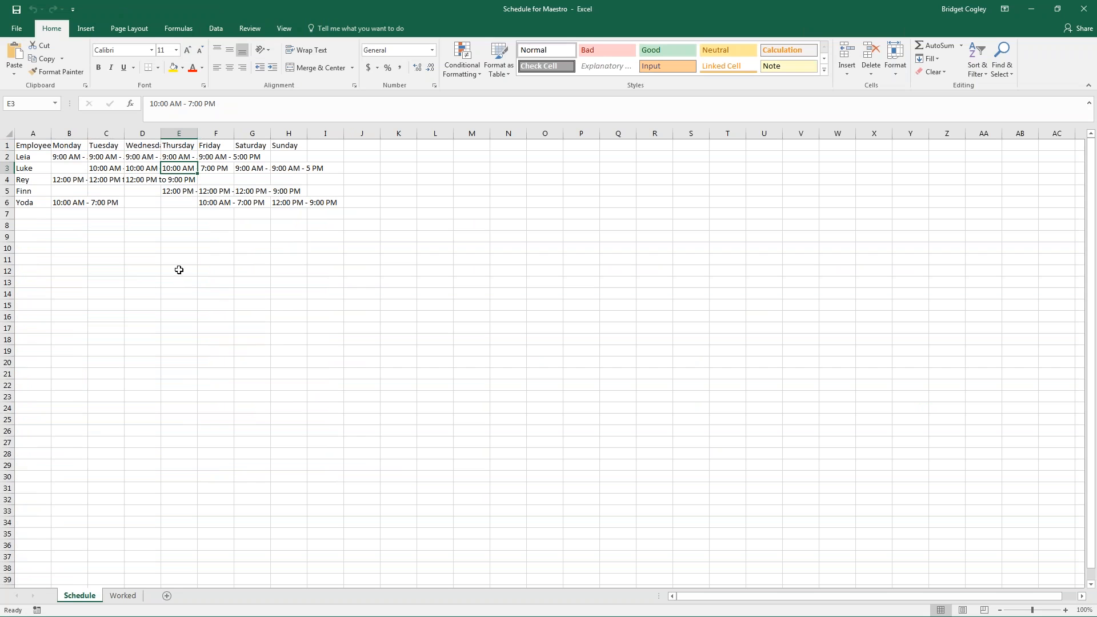
Widen the Monday column on the Schedule sheet until the full shift hours fit.
click(85, 145)
click(76, 153)
drag(88, 133, 110, 133)
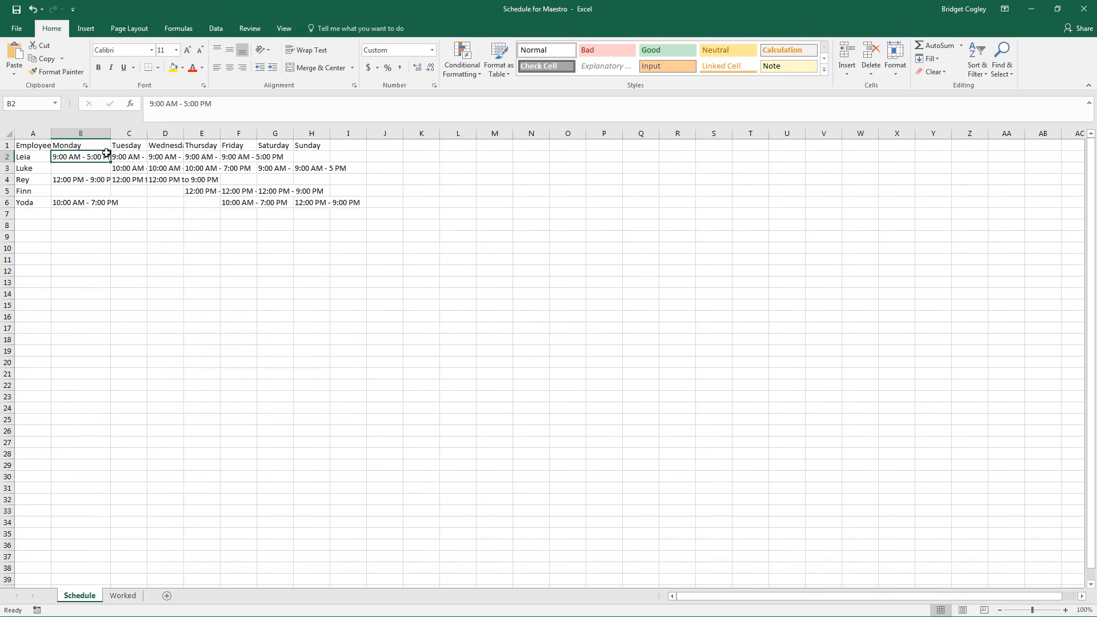
drag(110, 140, 121, 141)
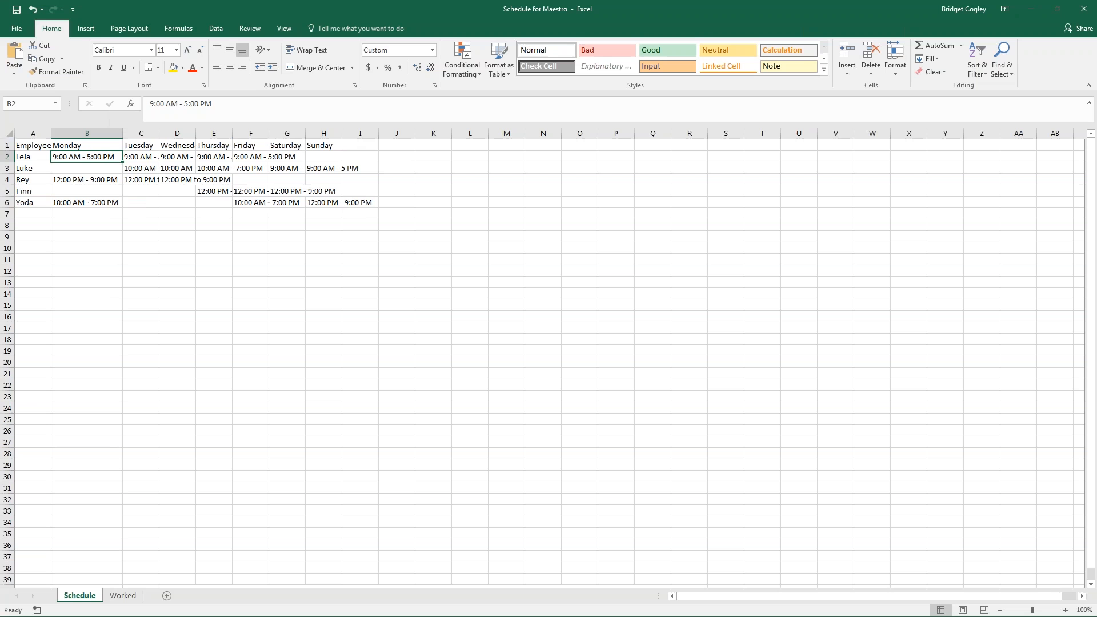
Examine the employees' Monday shift entries and the blank cells for unscheduled days on the Schedule sheet.
click(81, 179)
click(67, 194)
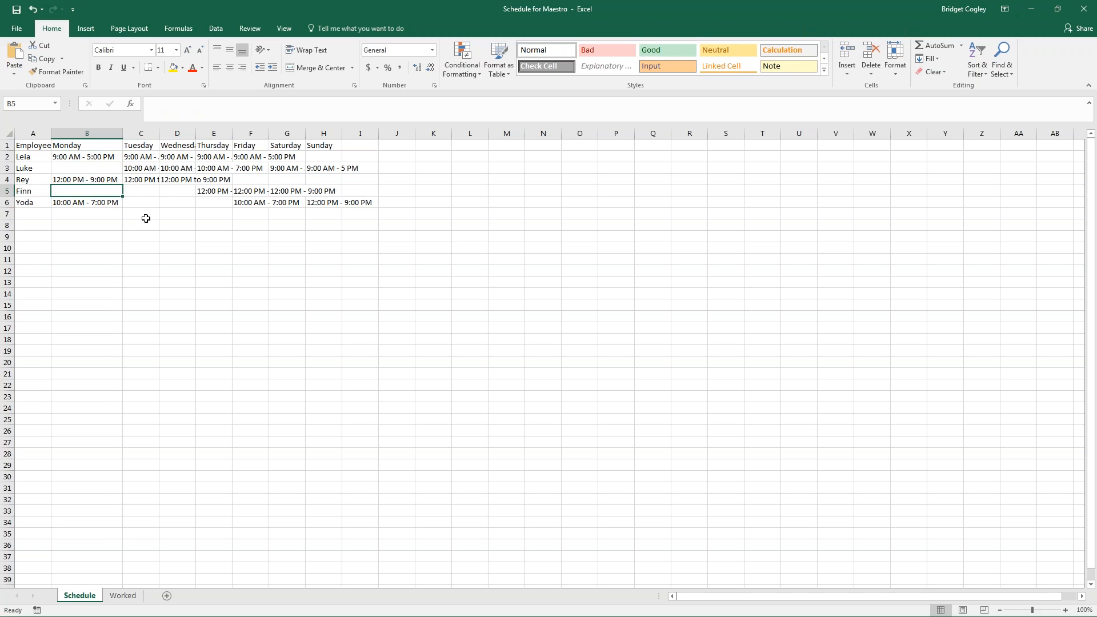
click(67, 204)
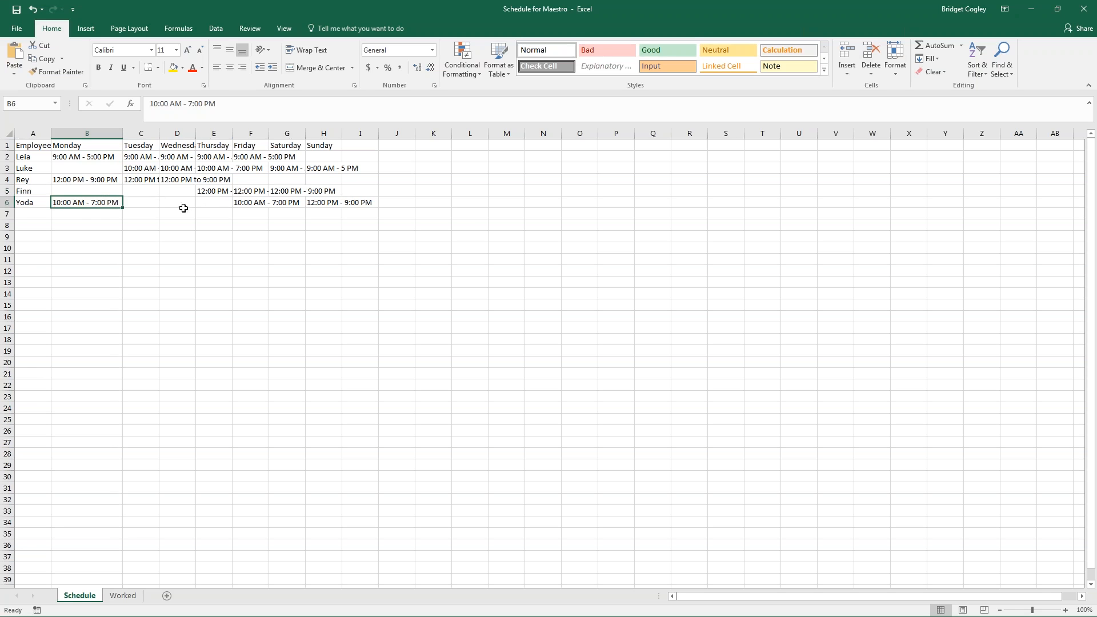
drag(183, 211, 185, 206)
click(188, 202)
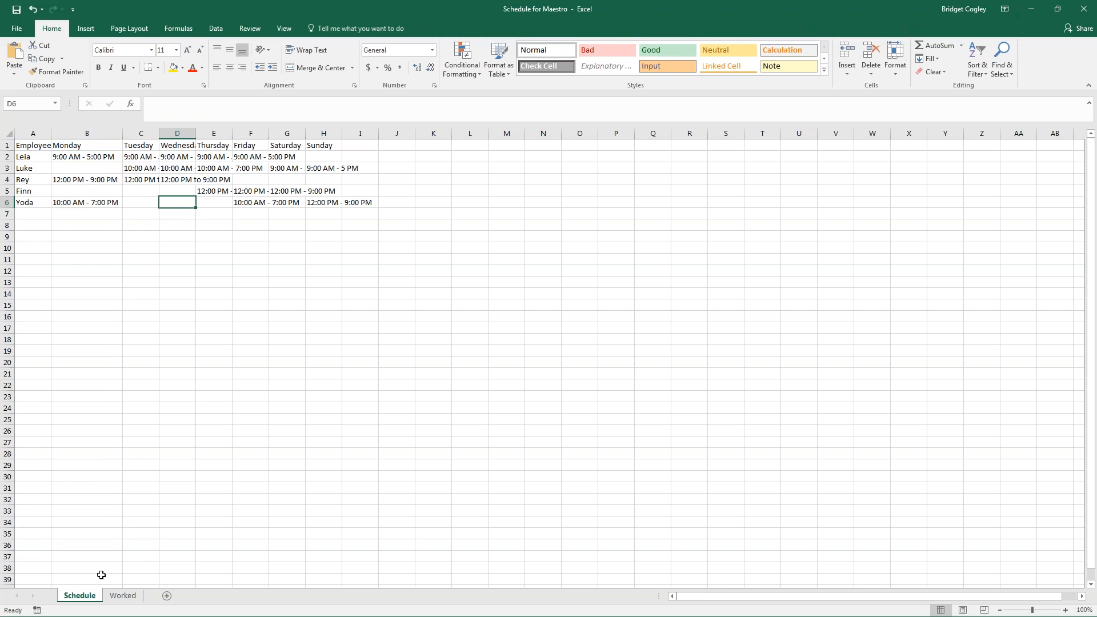
Look through the time punches on the Worked sheet from beginning to end and return to the Schedule sheet.
click(121, 595)
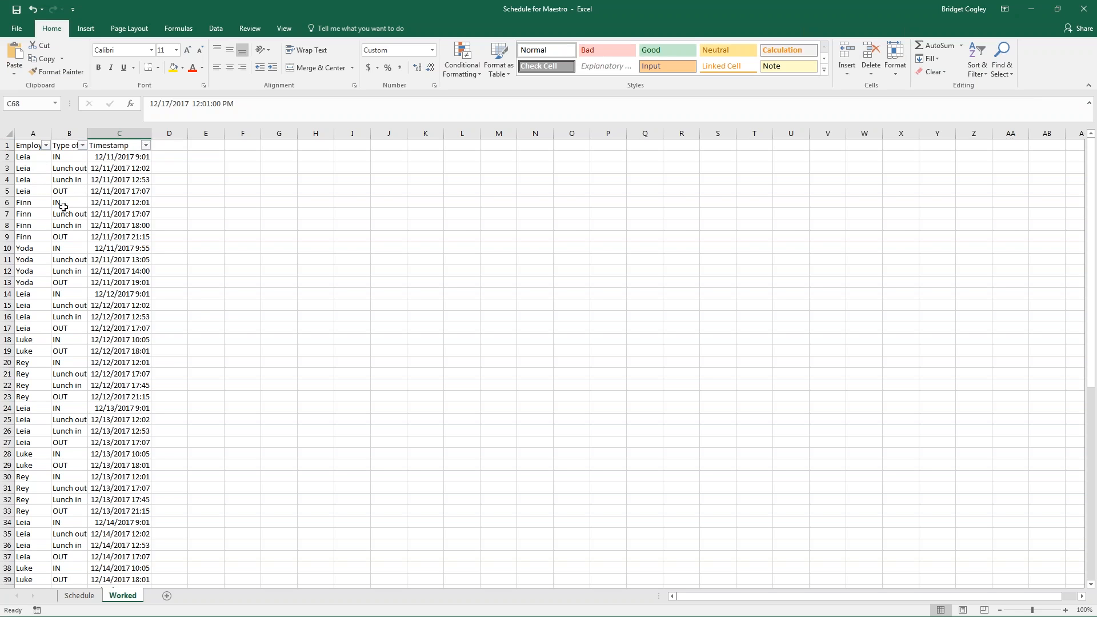
scroll(69, 263, down, 17)
scroll(80, 272, up, 17)
click(80, 596)
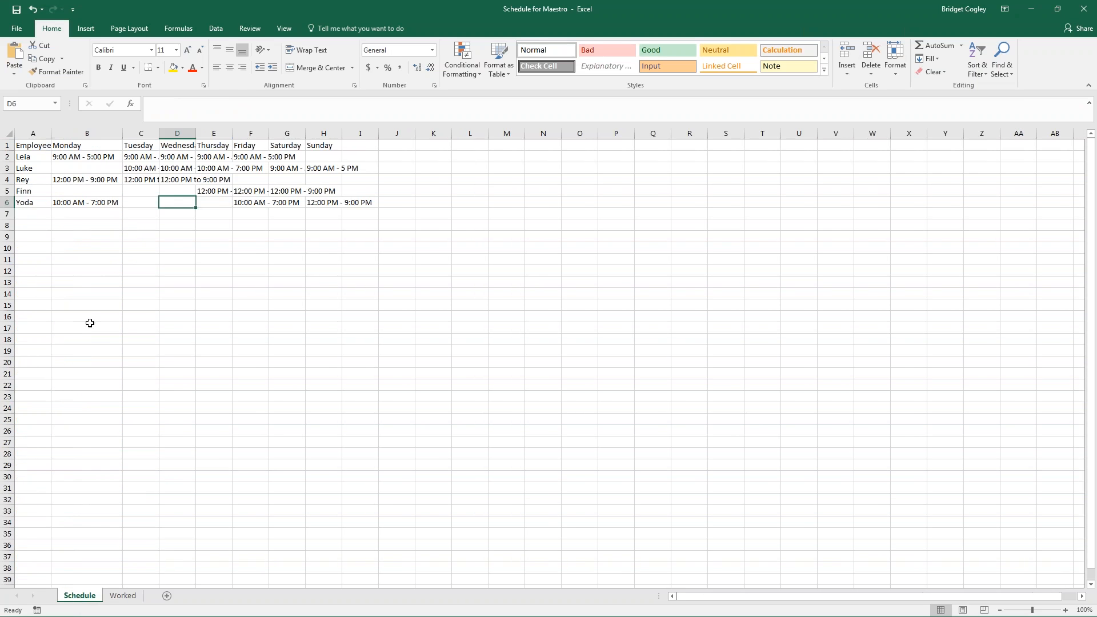
drag(89, 323, 90, 316)
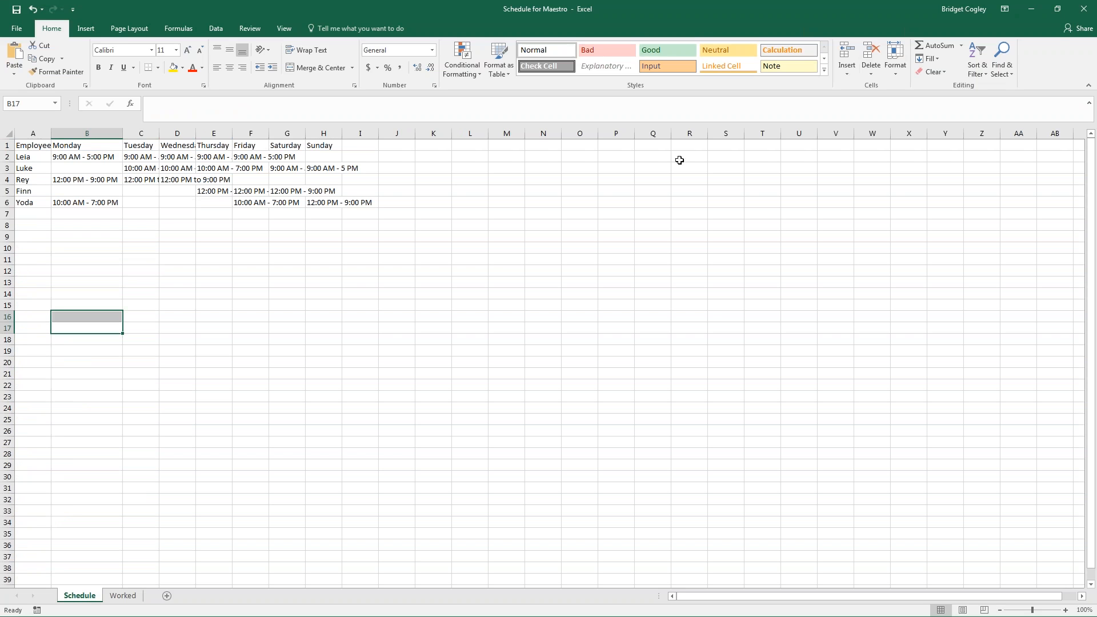
Switch to Project Maestro, maximize it, and inspect the fields and data sample settings of the Schedule and Worked inputs.
click(1037, 10)
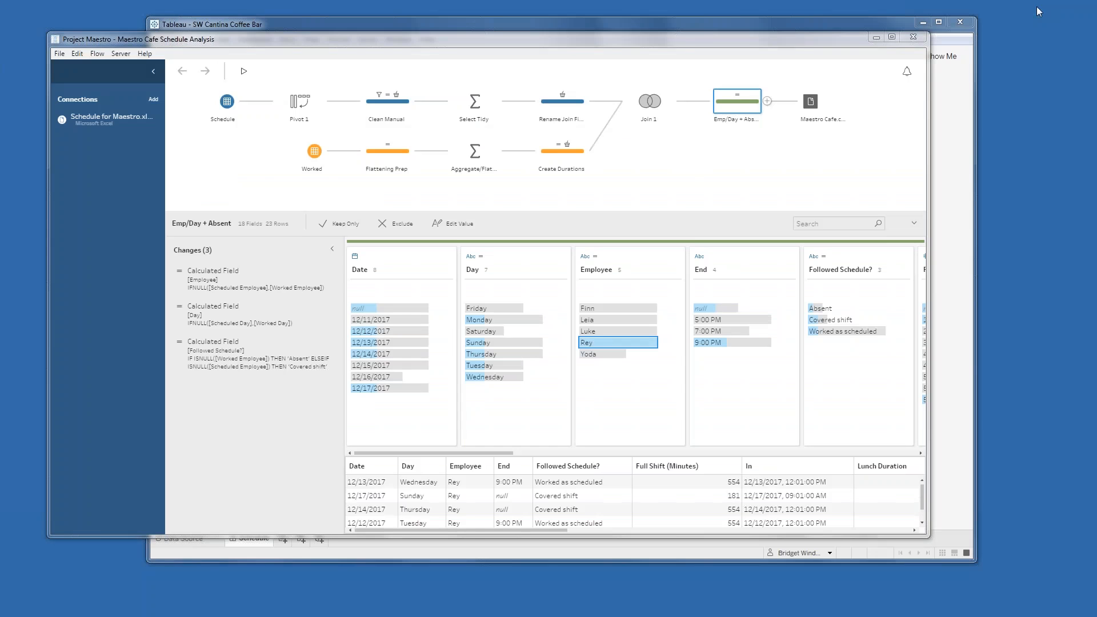
click(891, 37)
click(177, 67)
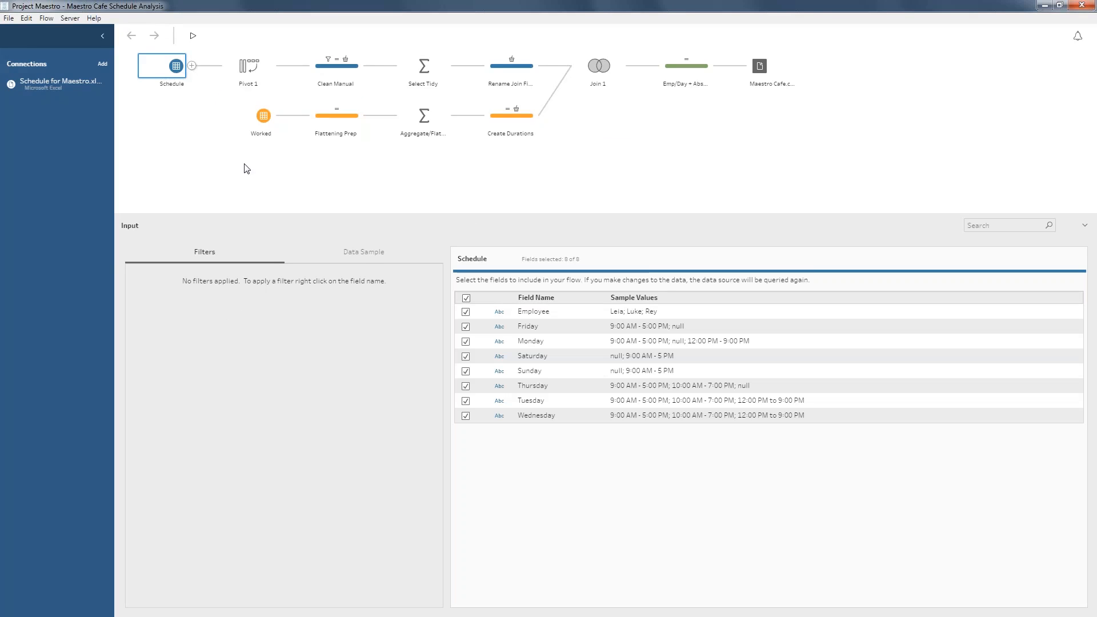
click(363, 252)
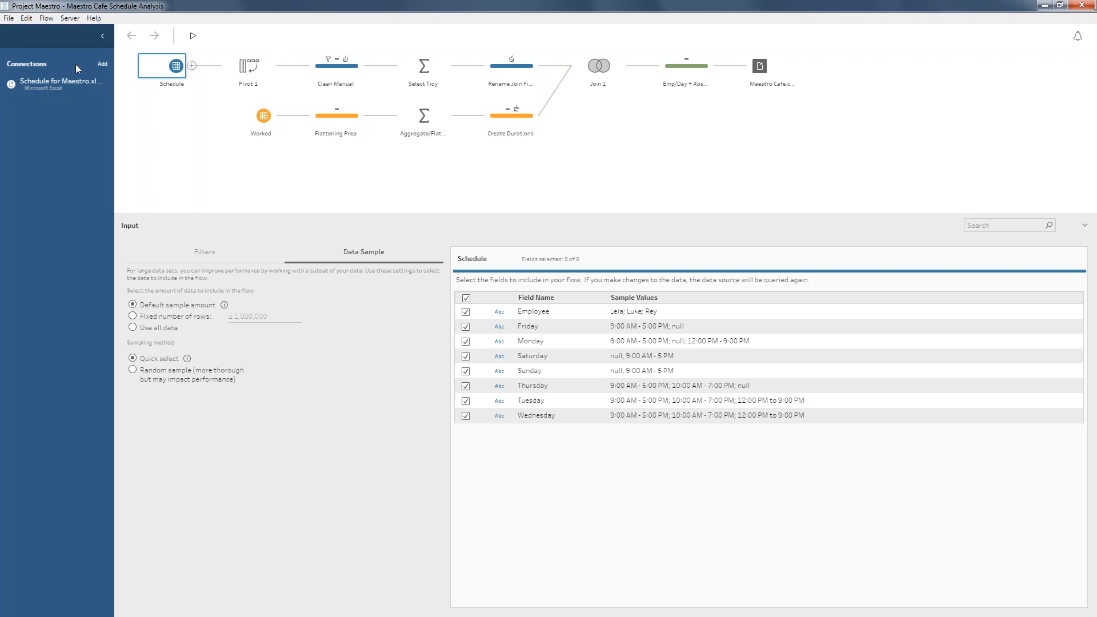
click(249, 117)
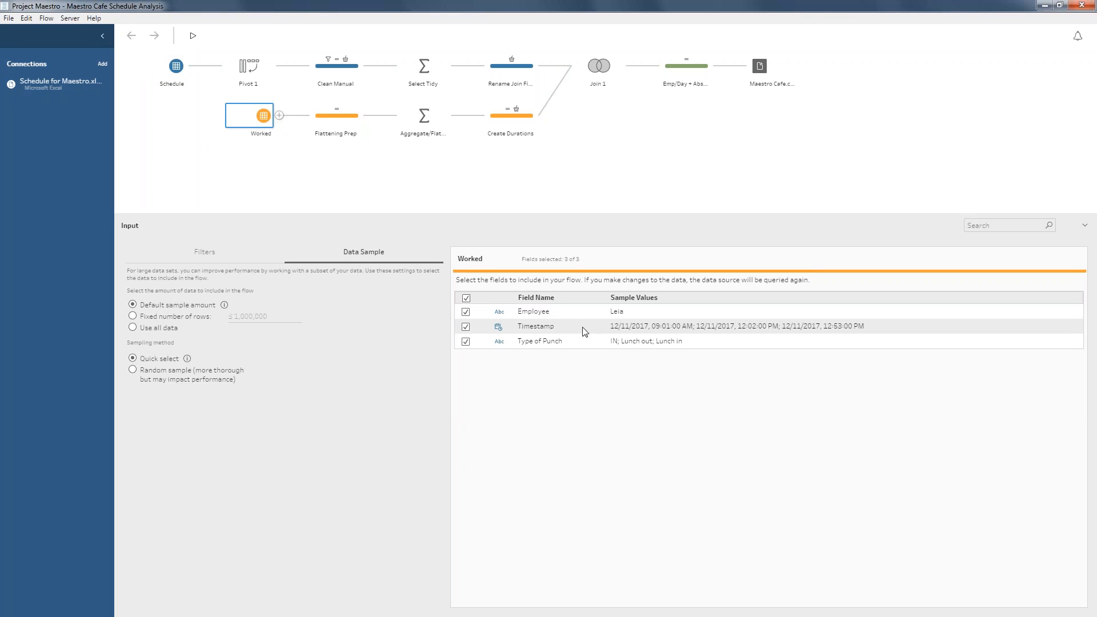
Preview the Pivot 1 step's sample in Tableau Desktop, dismissing the update, and close the workbook without saving.
click(243, 69)
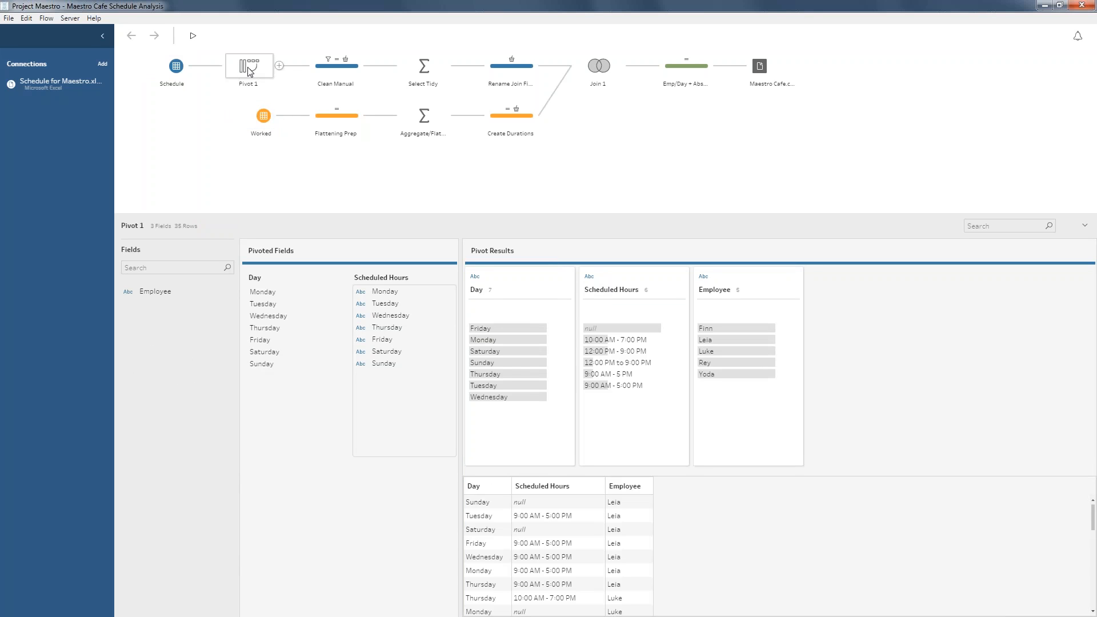
right_click(251, 70)
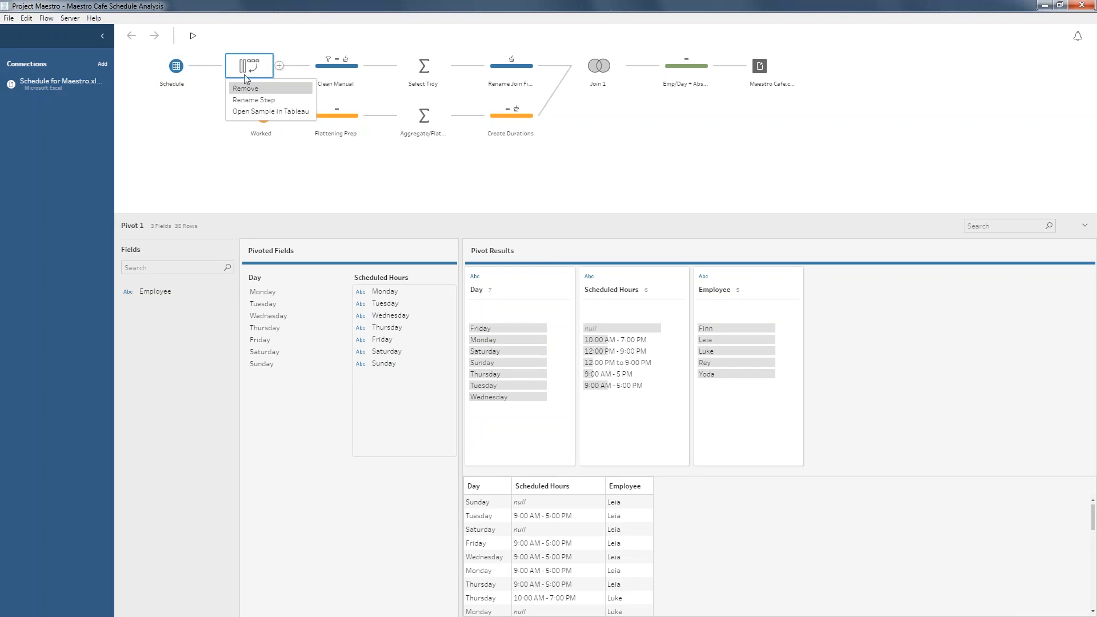
click(260, 112)
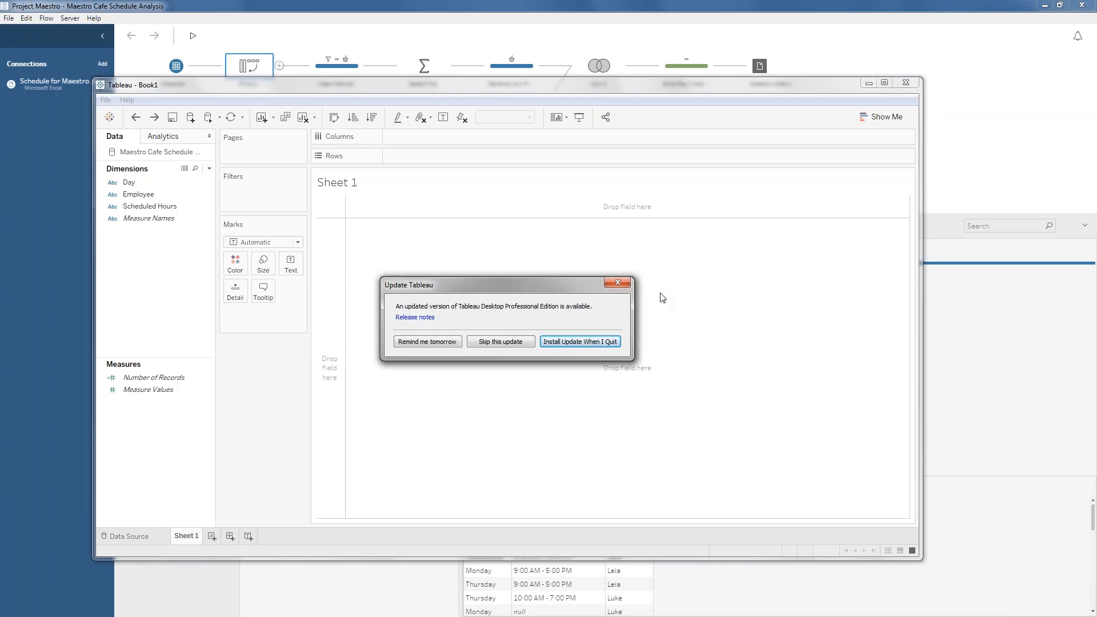
click(618, 283)
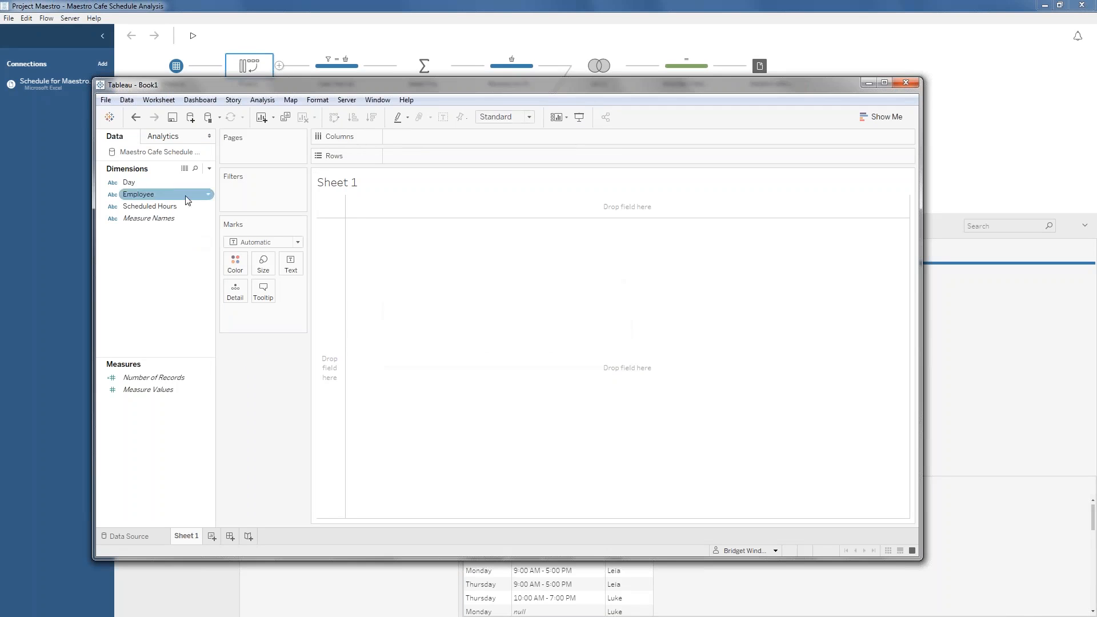
click(905, 82)
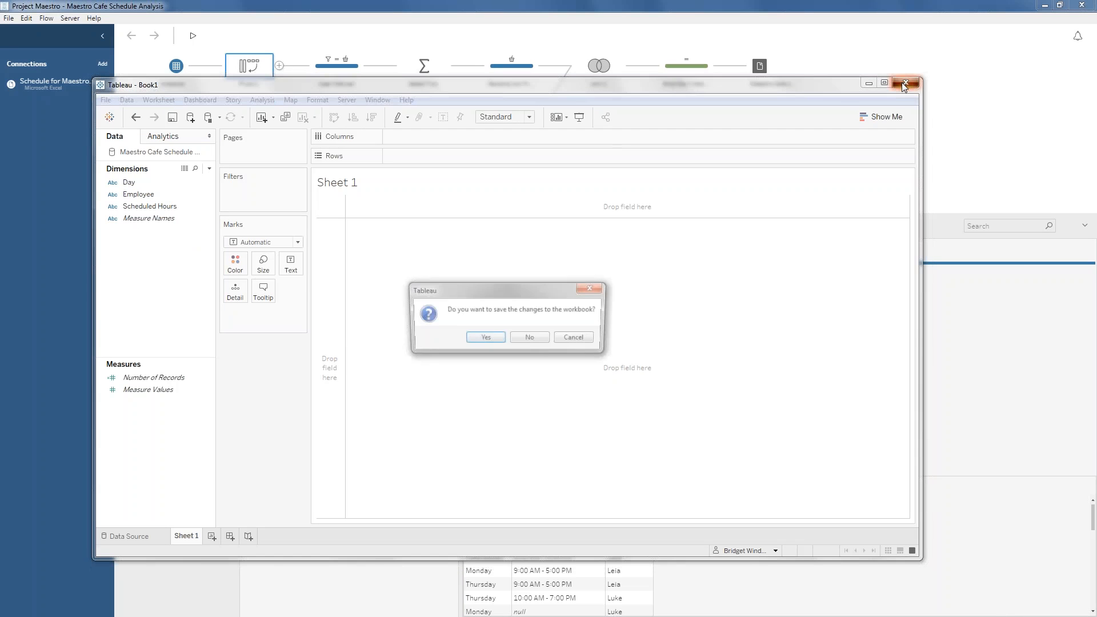
click(530, 338)
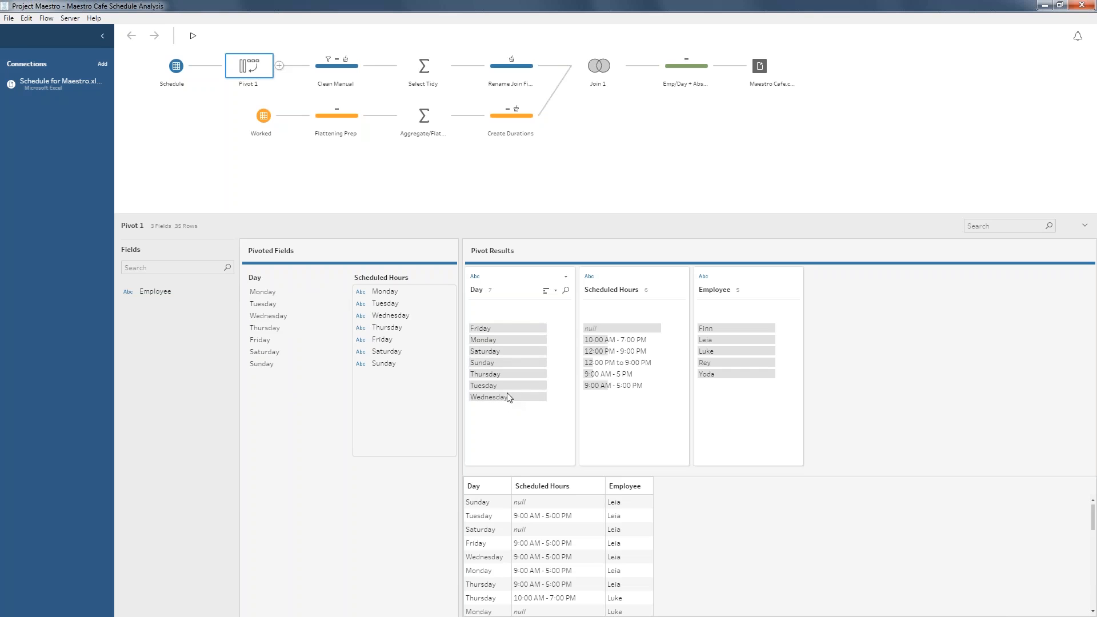
Highlight Friday, Monday, Thursday and Wednesday one after another in the Pivot 1 results to inspect the related scheduled hours.
click(496, 330)
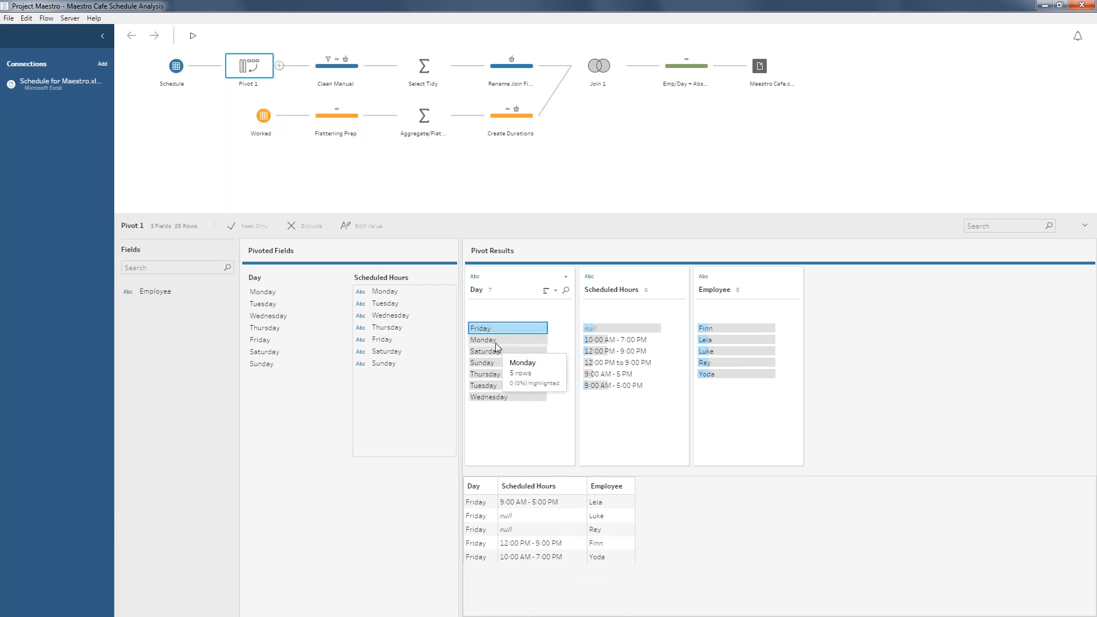
click(496, 341)
click(492, 374)
click(491, 397)
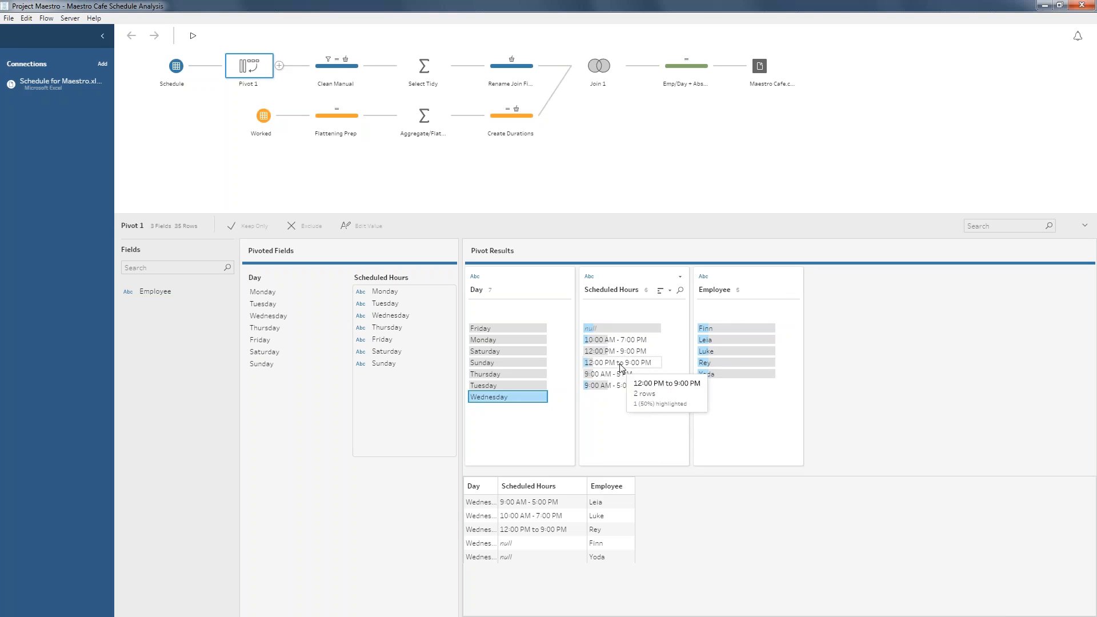
Compare the Scheduled Hours values at the Filter and the Group and Replace changes of the Clean Manual step.
click(324, 72)
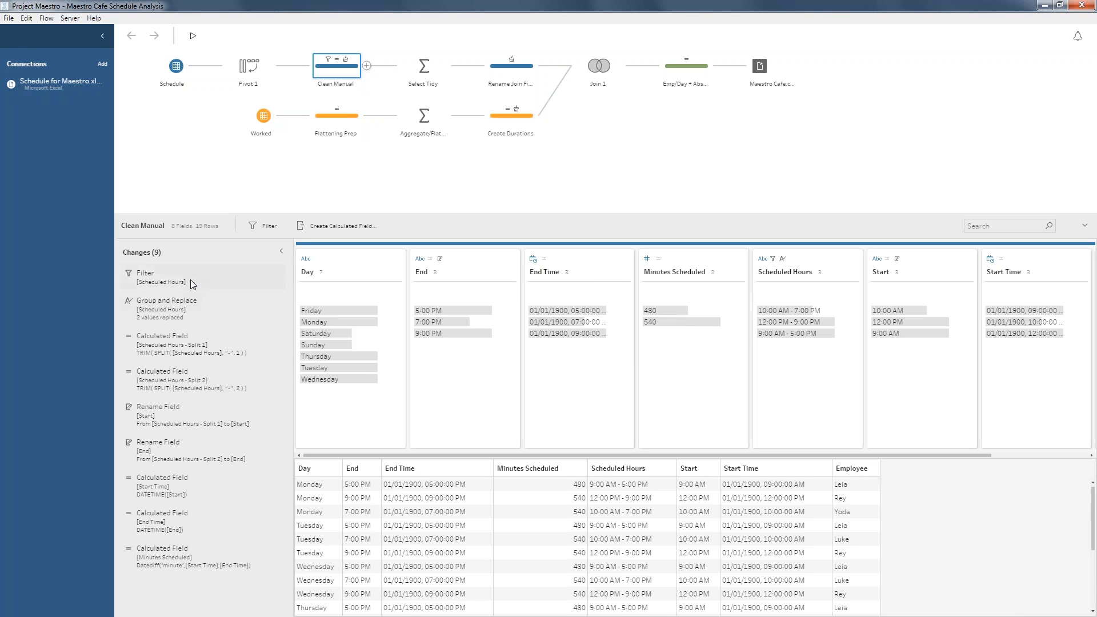
click(185, 309)
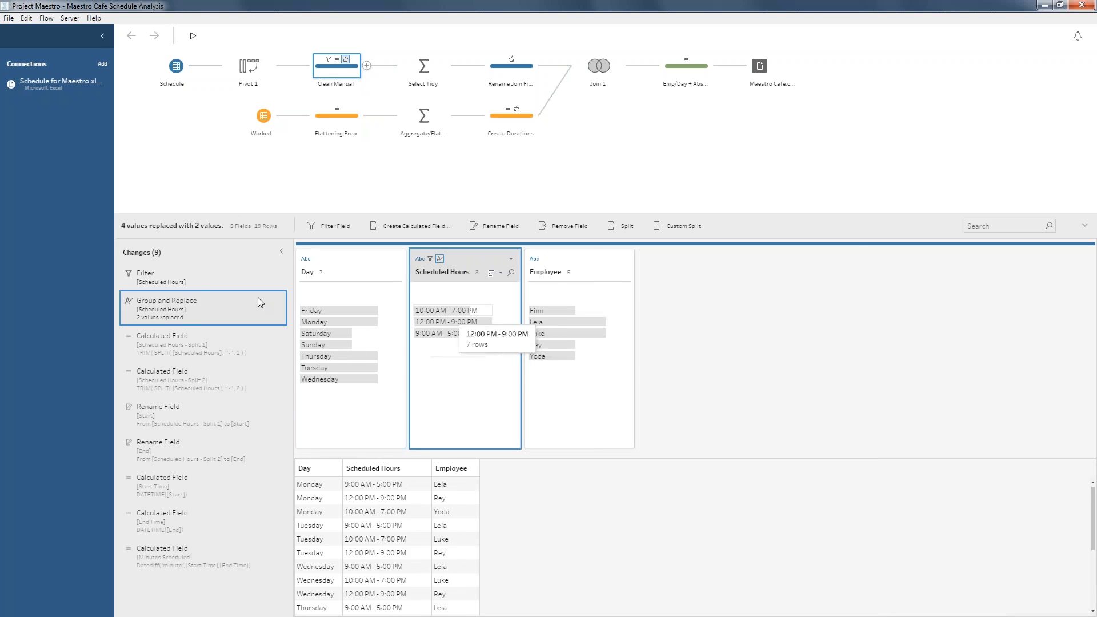
click(196, 280)
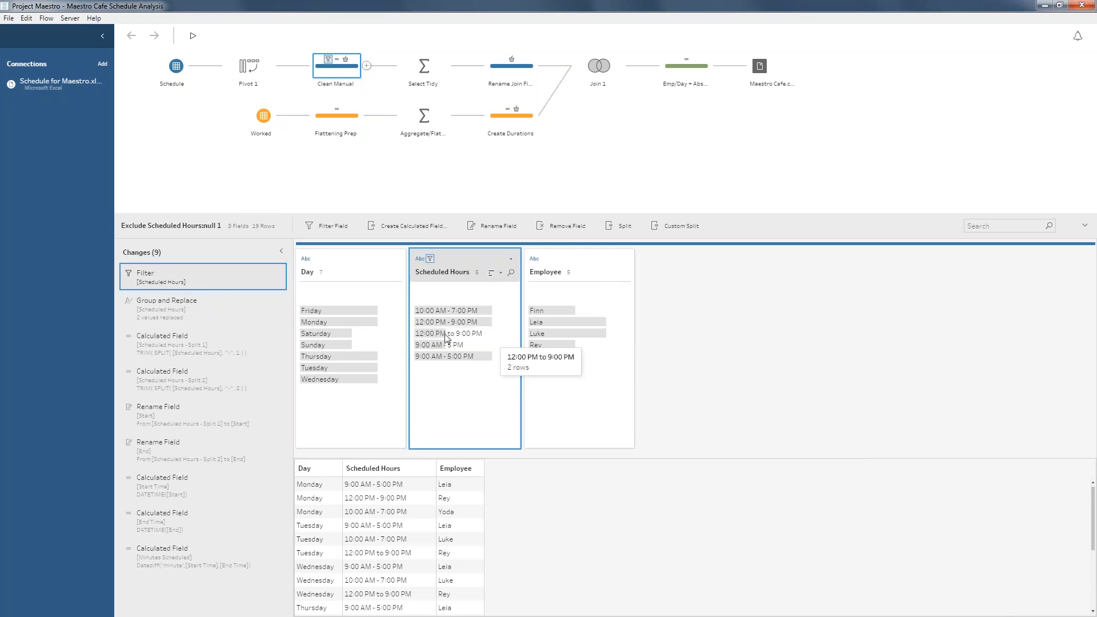
mouse_move(454, 351)
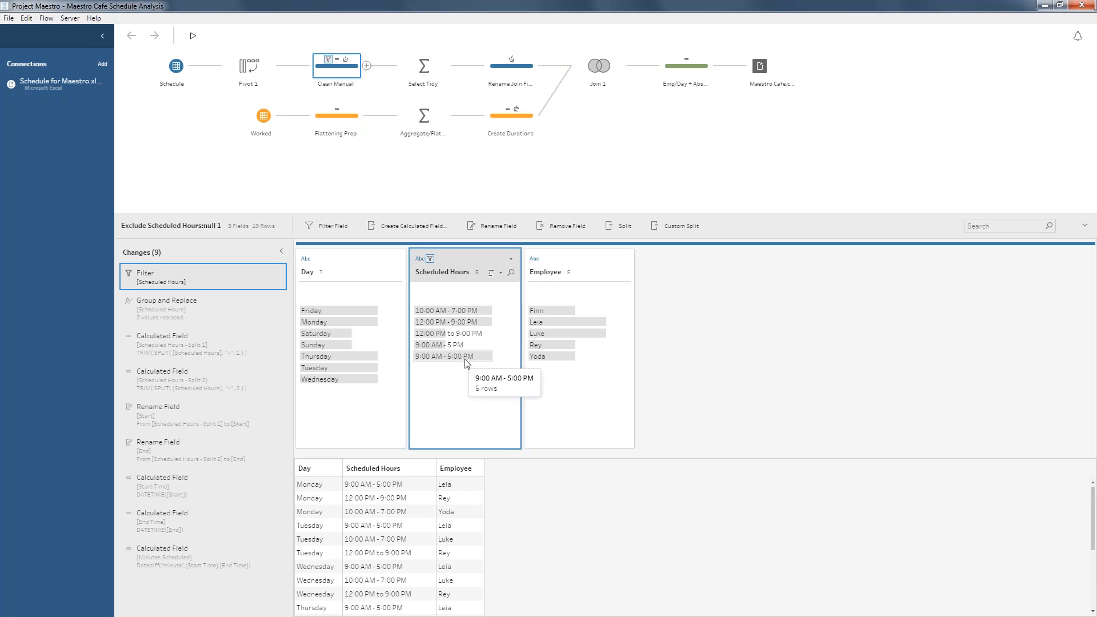
click(201, 320)
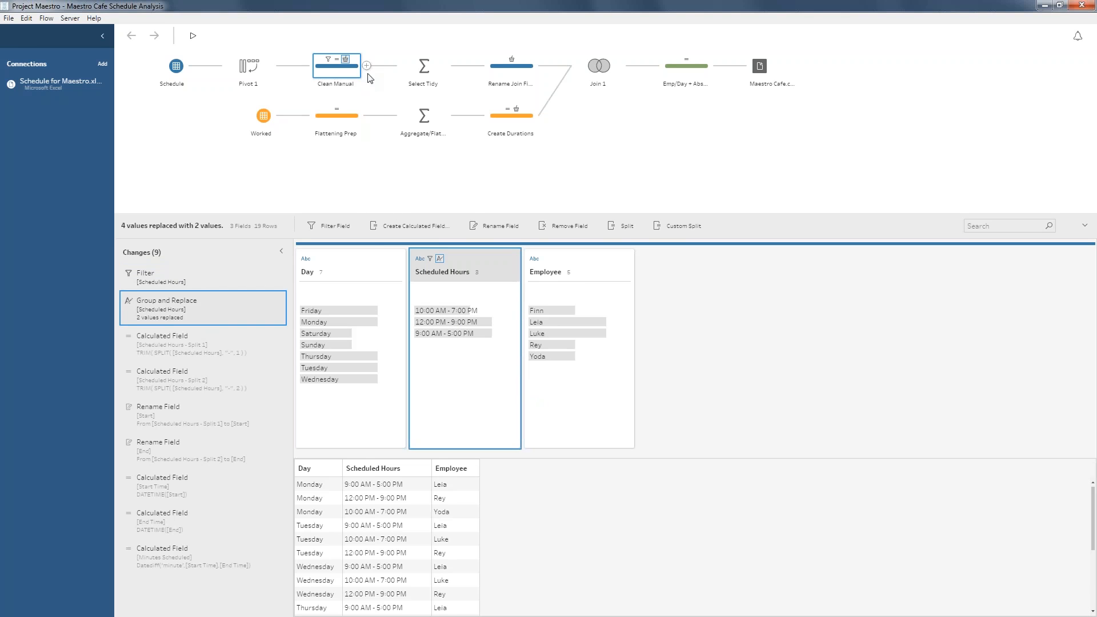
Review the Clean Manual step's Scheduled Hours splits, the rename to Start, and the Minutes Scheduled calculated field.
click(183, 343)
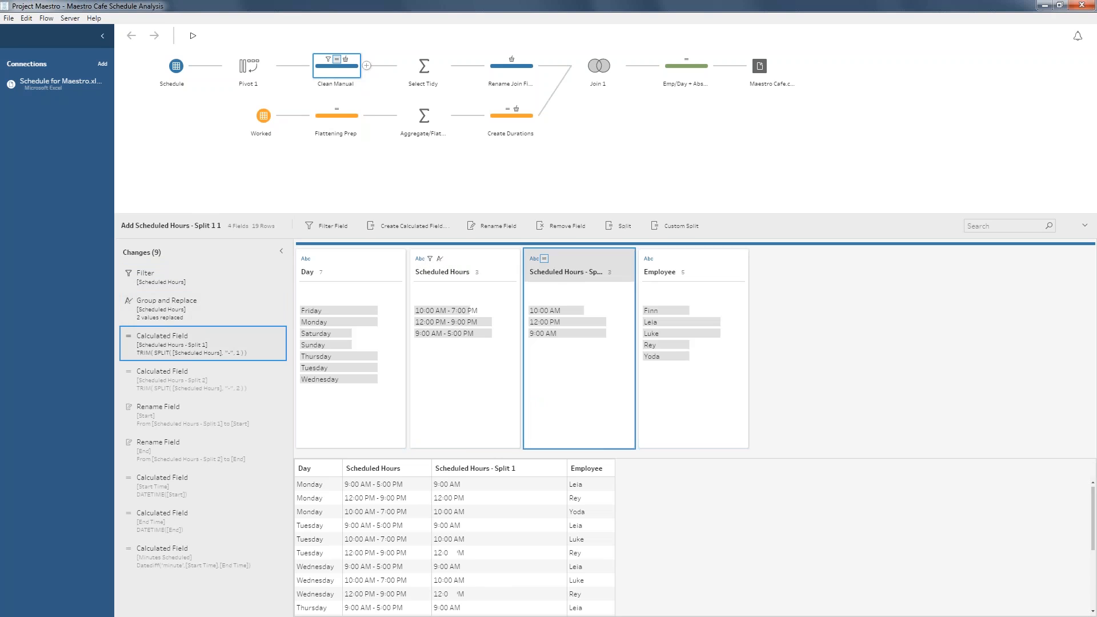
click(173, 379)
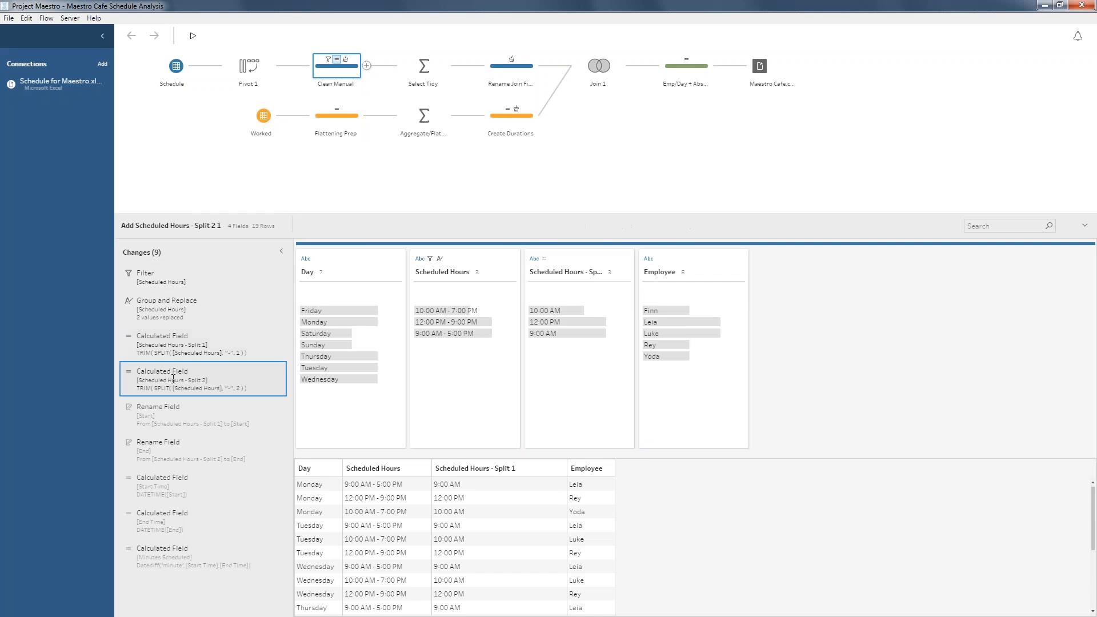
click(179, 343)
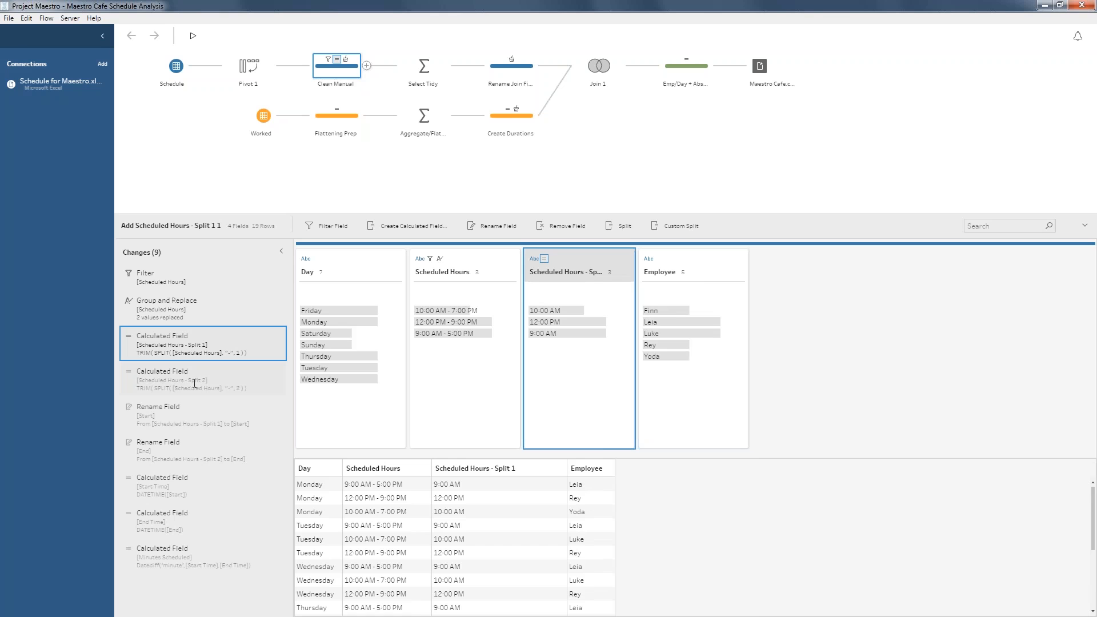
click(192, 414)
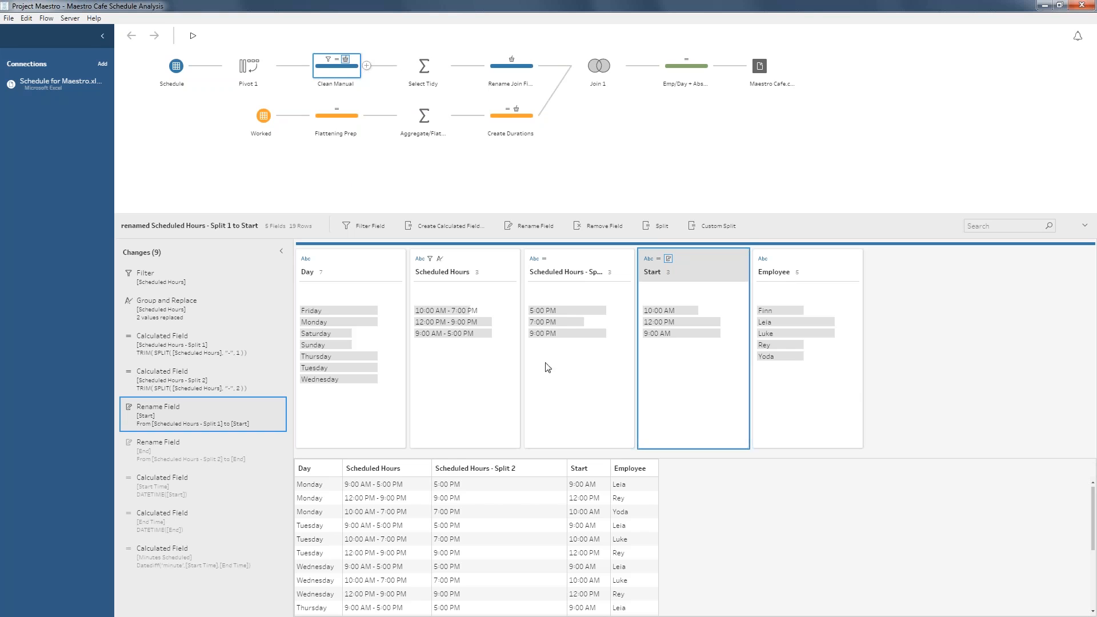
click(221, 570)
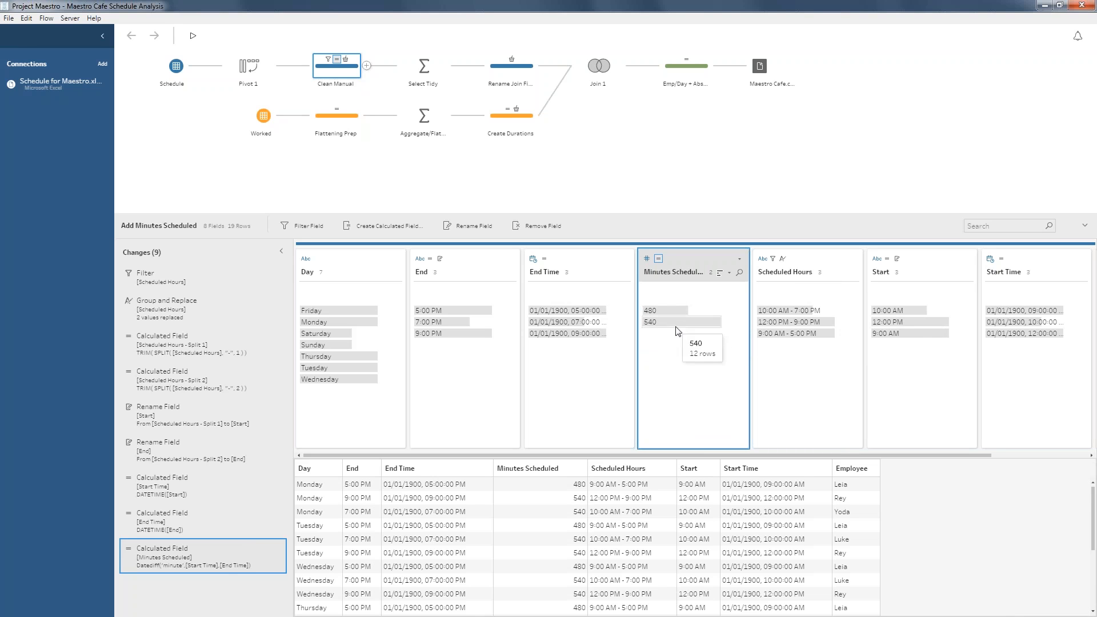
Examine the grouped and aggregated fields of the Select Tidy step.
click(425, 69)
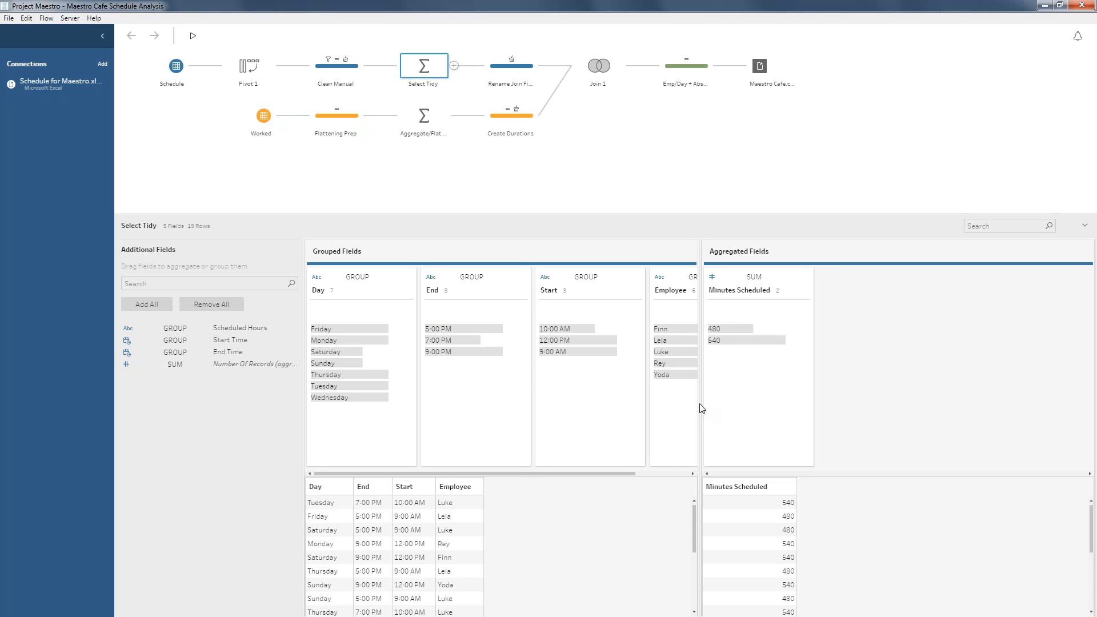
drag(440, 476, 391, 473)
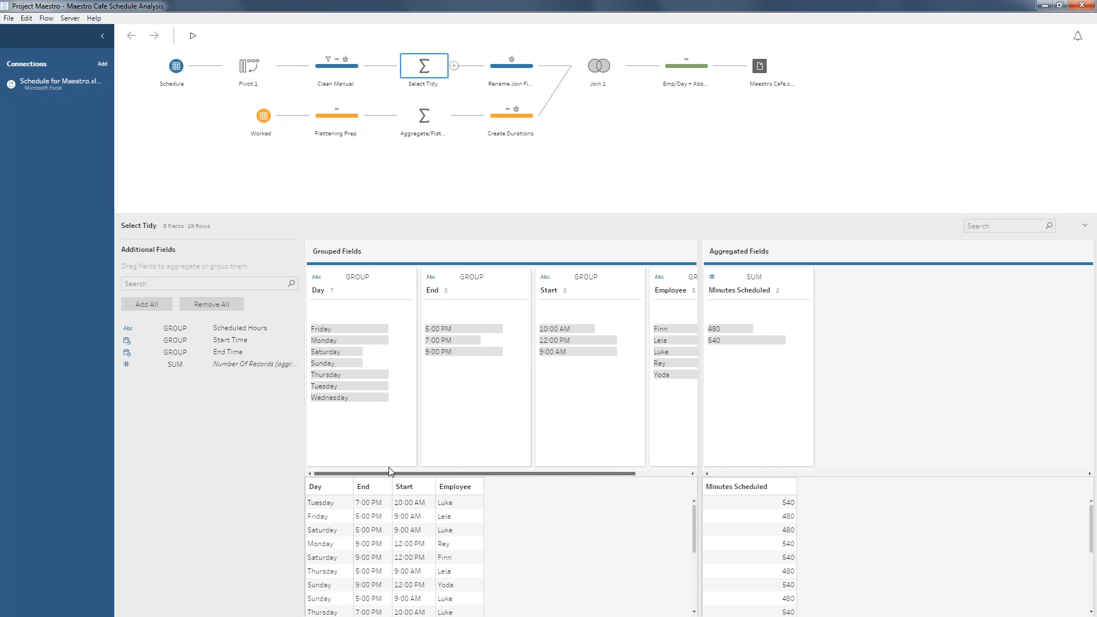
mouse_move(592, 329)
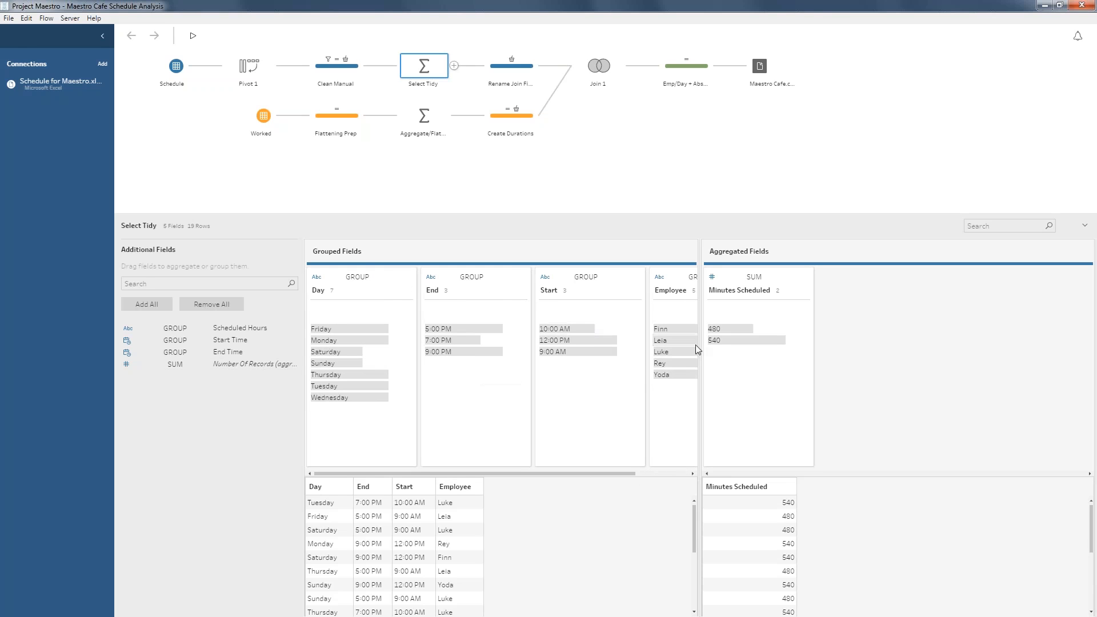
mouse_move(361, 375)
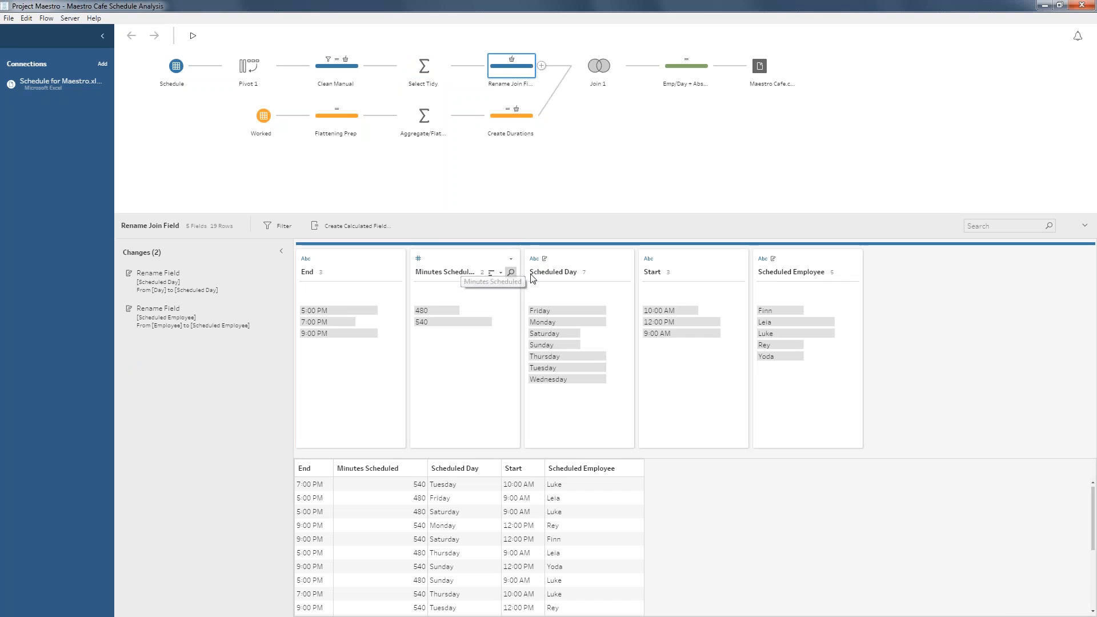
View the Join 1 step, and compare the Worked input's fields with those of the Flattening Prep step.
click(592, 67)
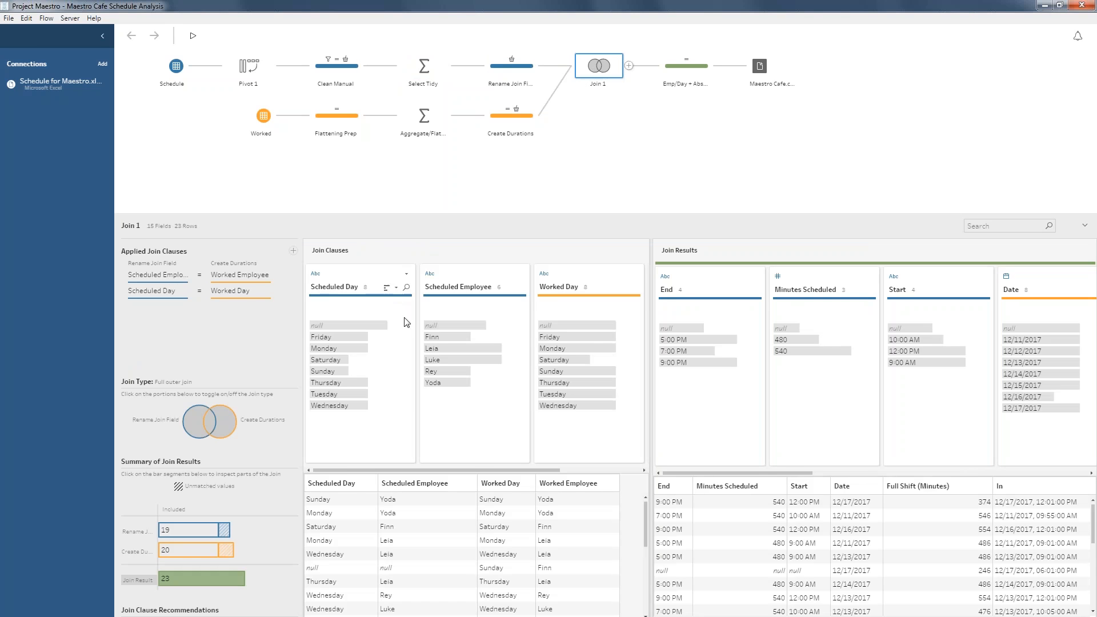
mouse_move(555, 331)
click(264, 118)
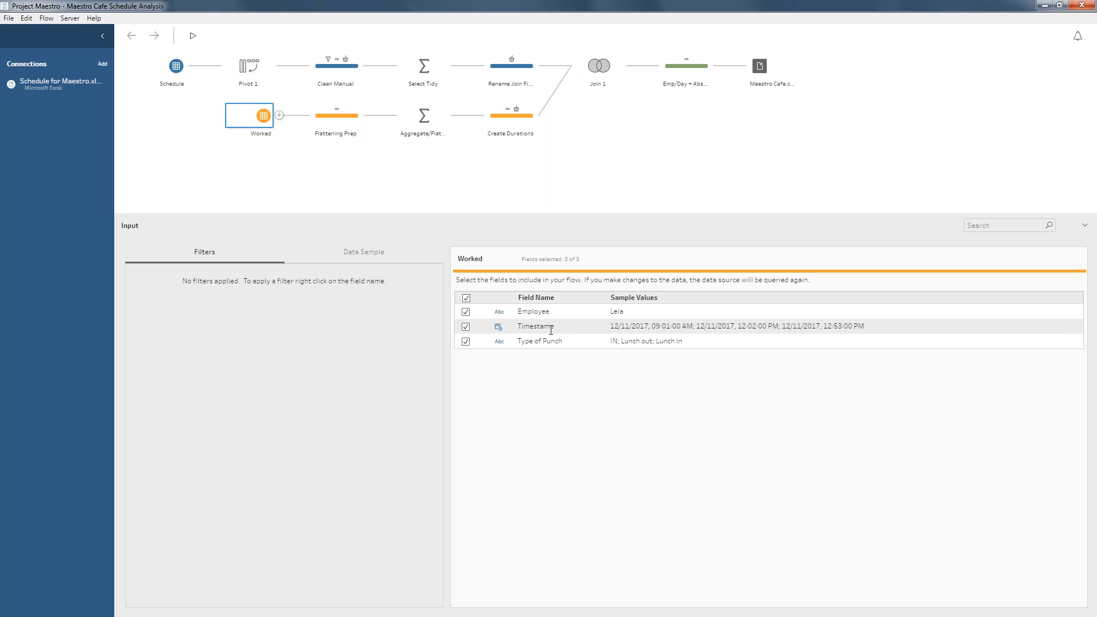
click(329, 116)
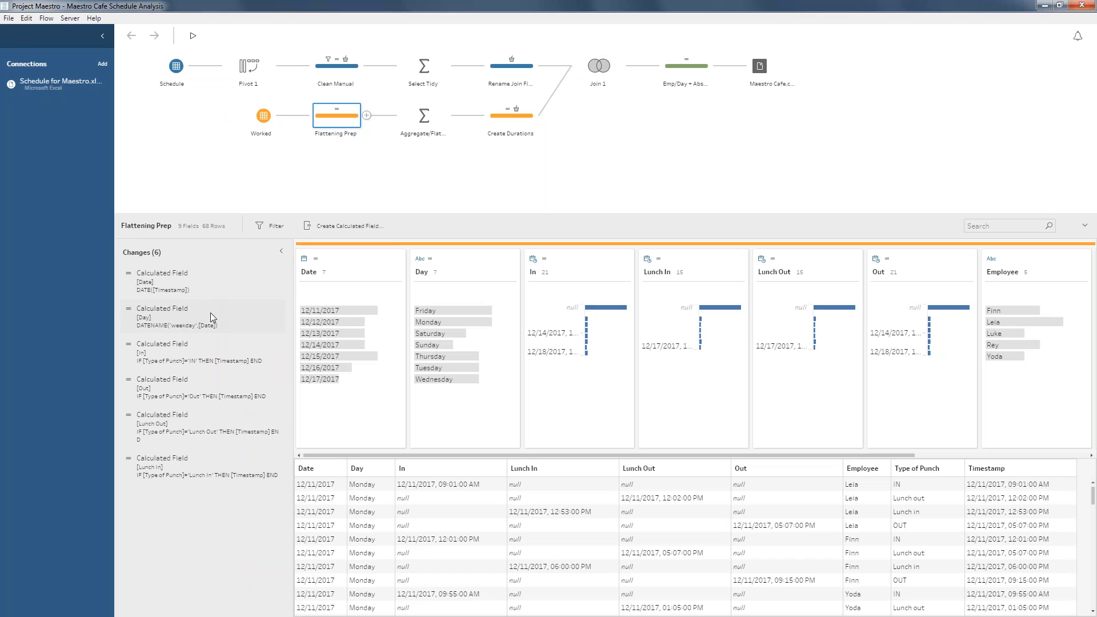
click(266, 120)
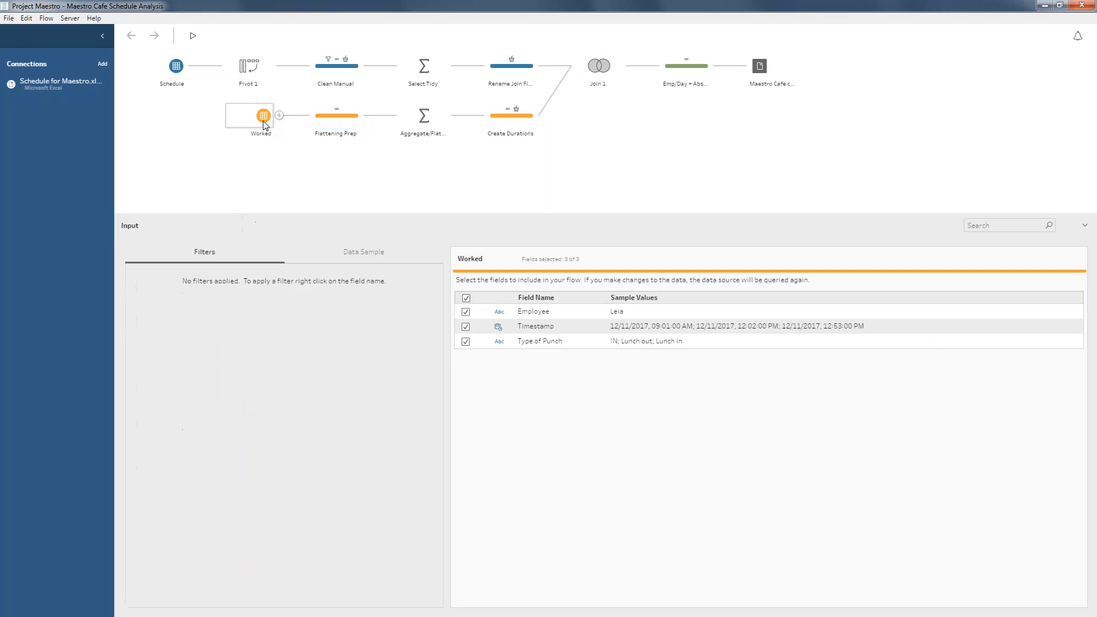
click(336, 121)
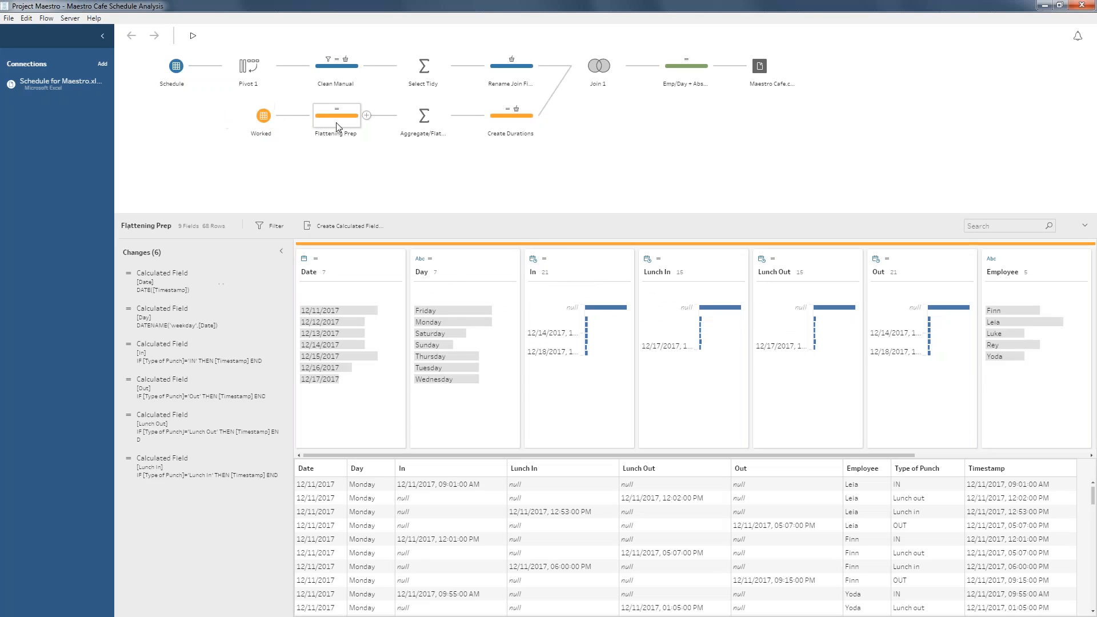
Review the Flattening Prep step's calculated fields in order: Date, Day, In, Out, Lunch Out and Lunch In.
click(194, 289)
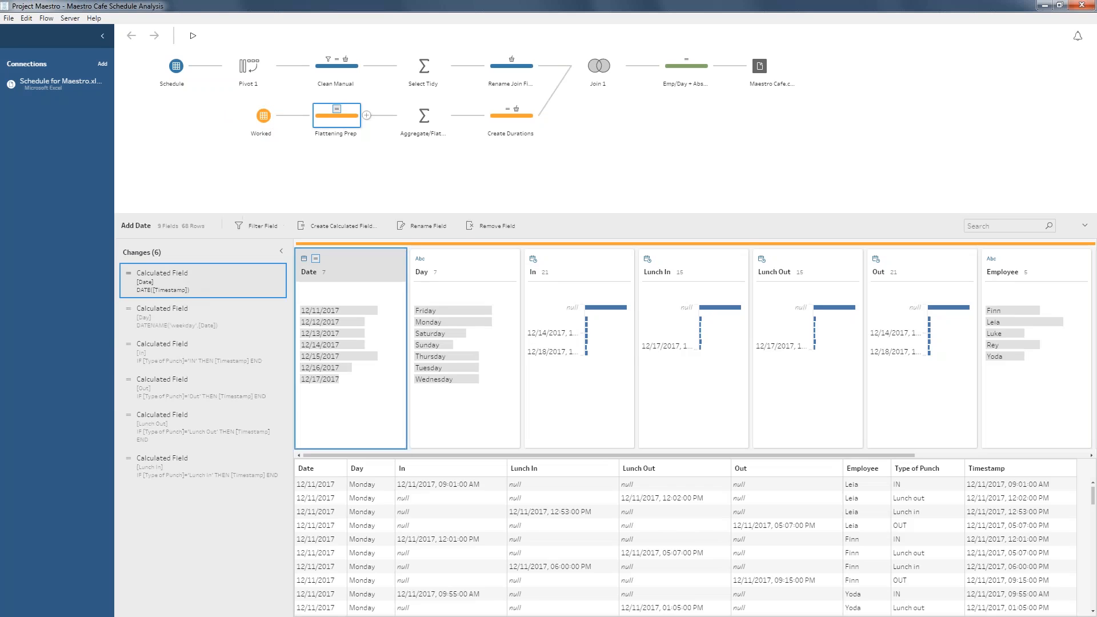
click(200, 317)
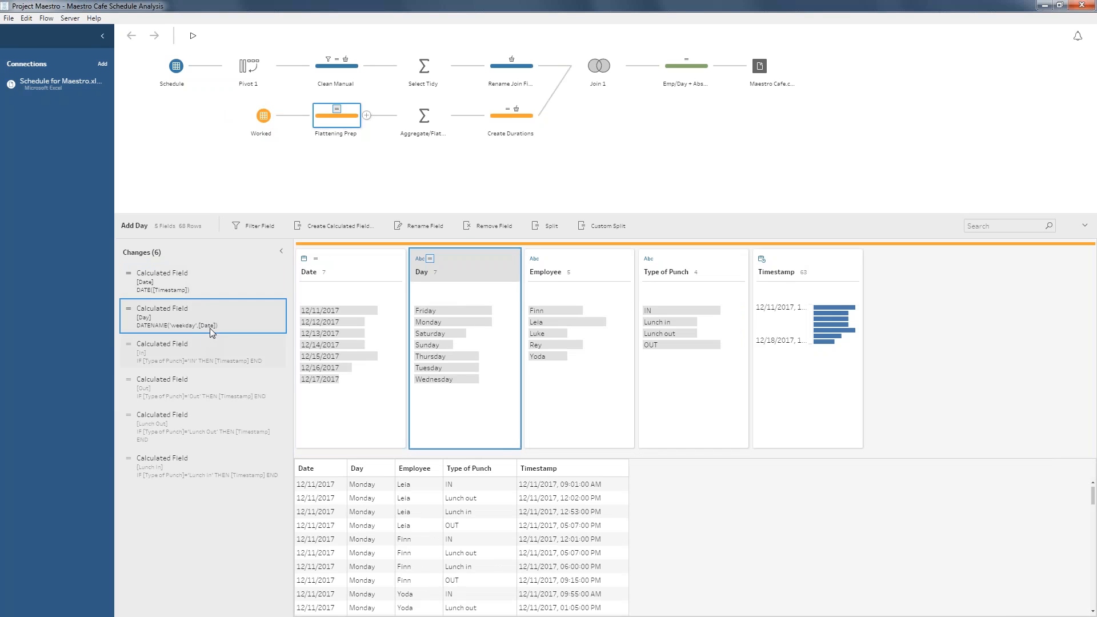
click(214, 353)
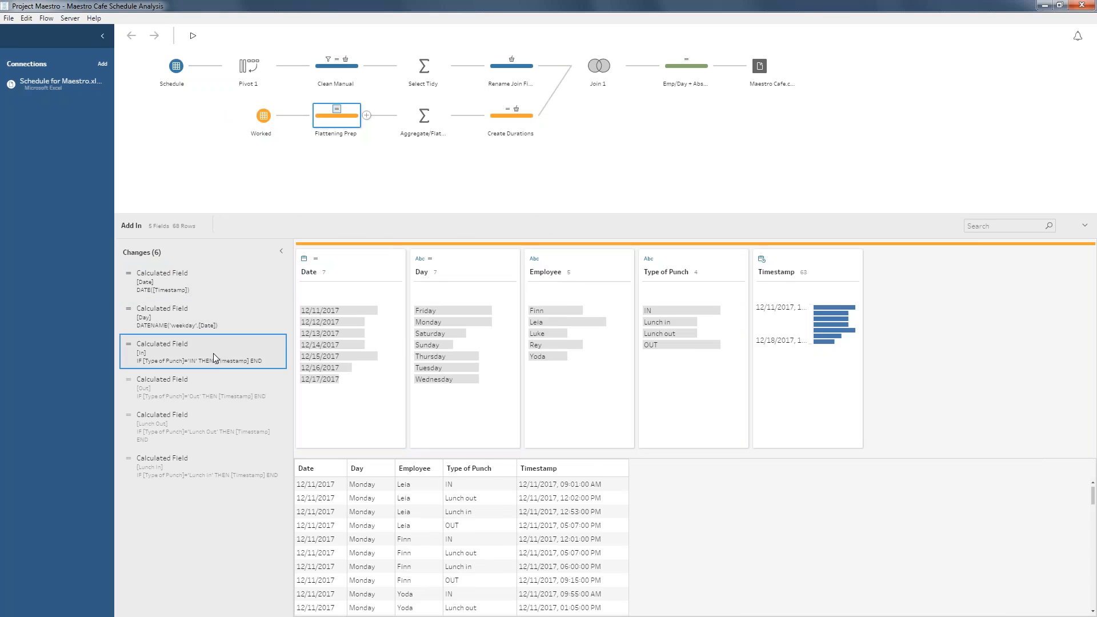
click(226, 394)
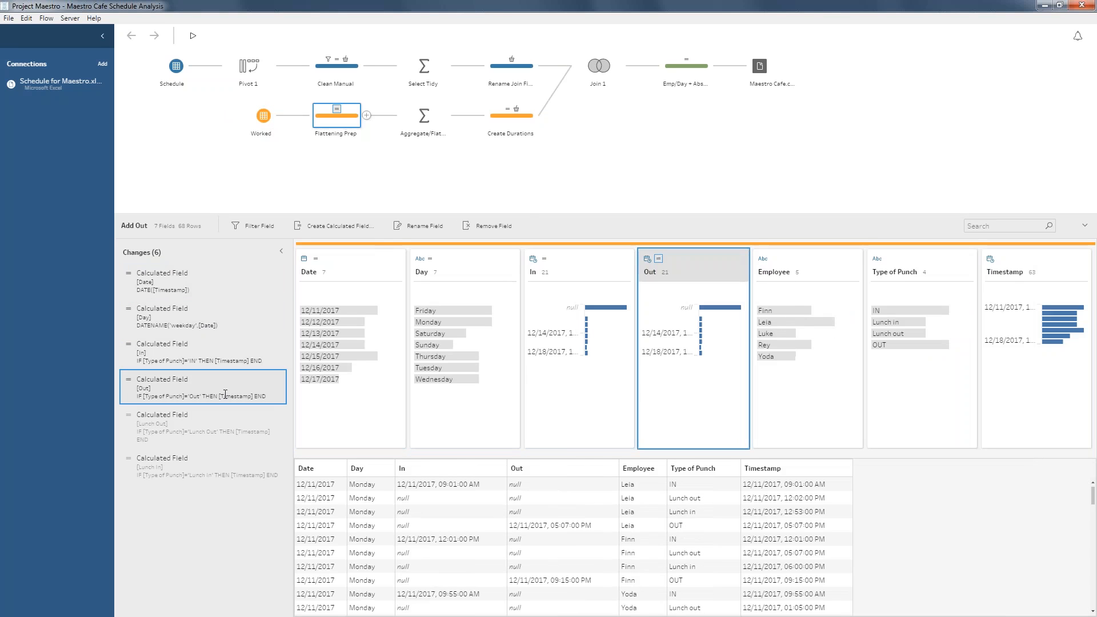
click(227, 435)
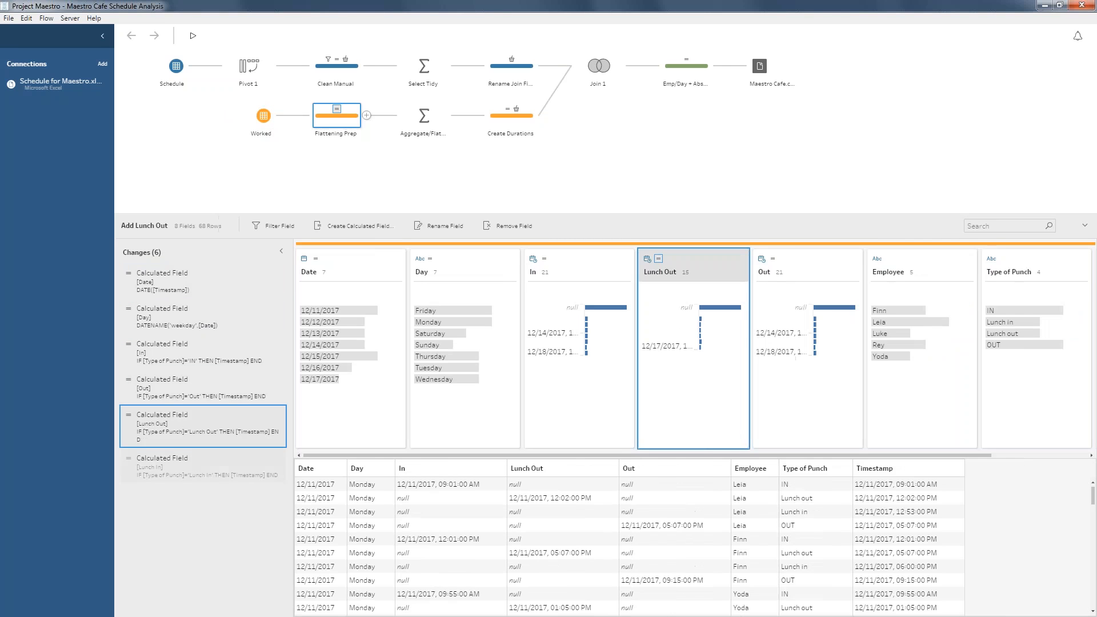
click(222, 472)
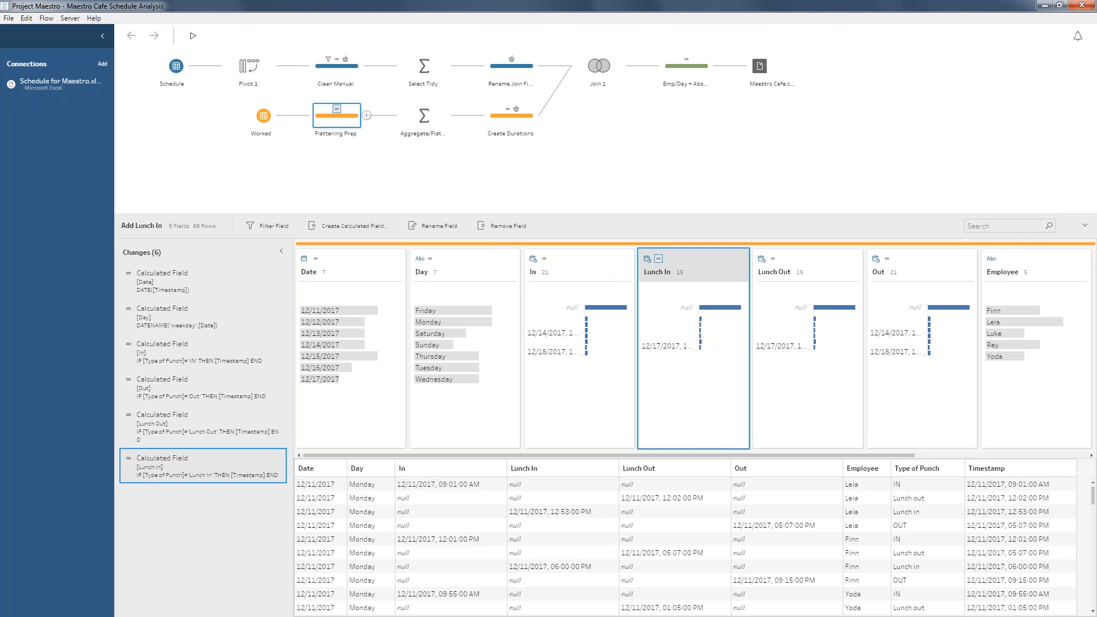
Examine the Aggregate/Flatten step's grouped fields and the Create Durations step's calculated and renamed fields.
click(420, 117)
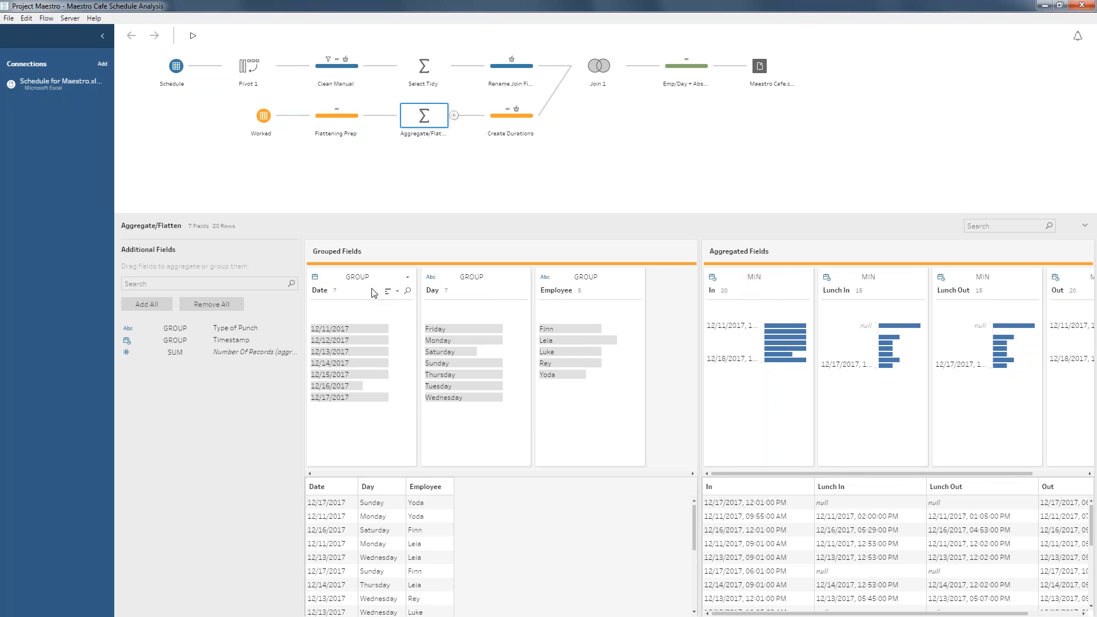
mouse_move(361, 329)
mouse_move(469, 332)
click(517, 121)
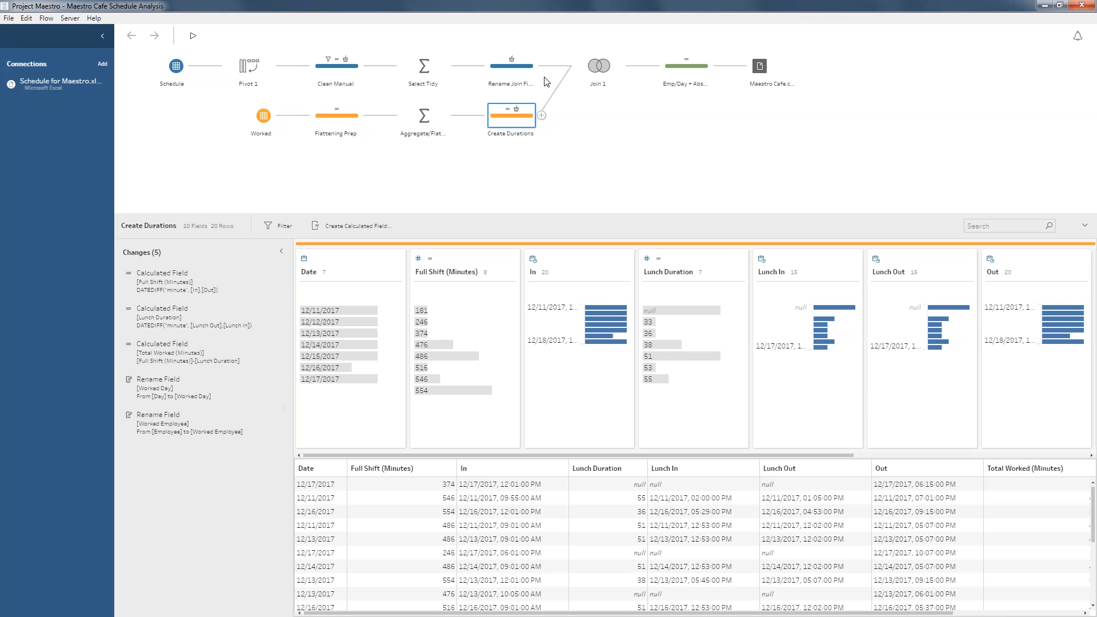
Inspect the Join 1 step's join type and the unmatched rows in its summary of join results.
click(603, 68)
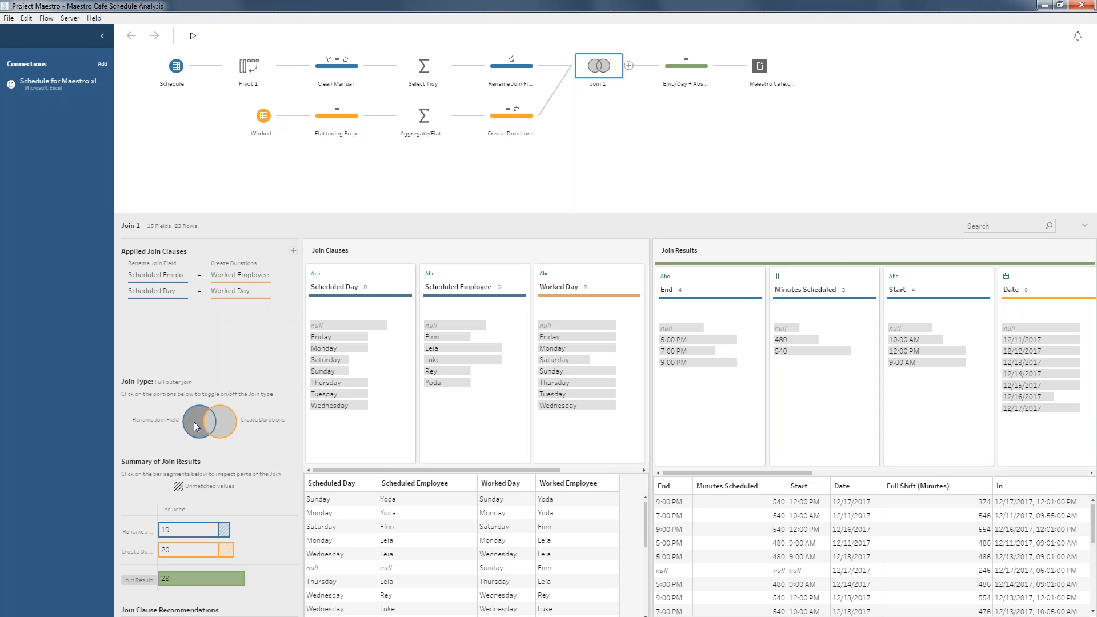
mouse_move(227, 535)
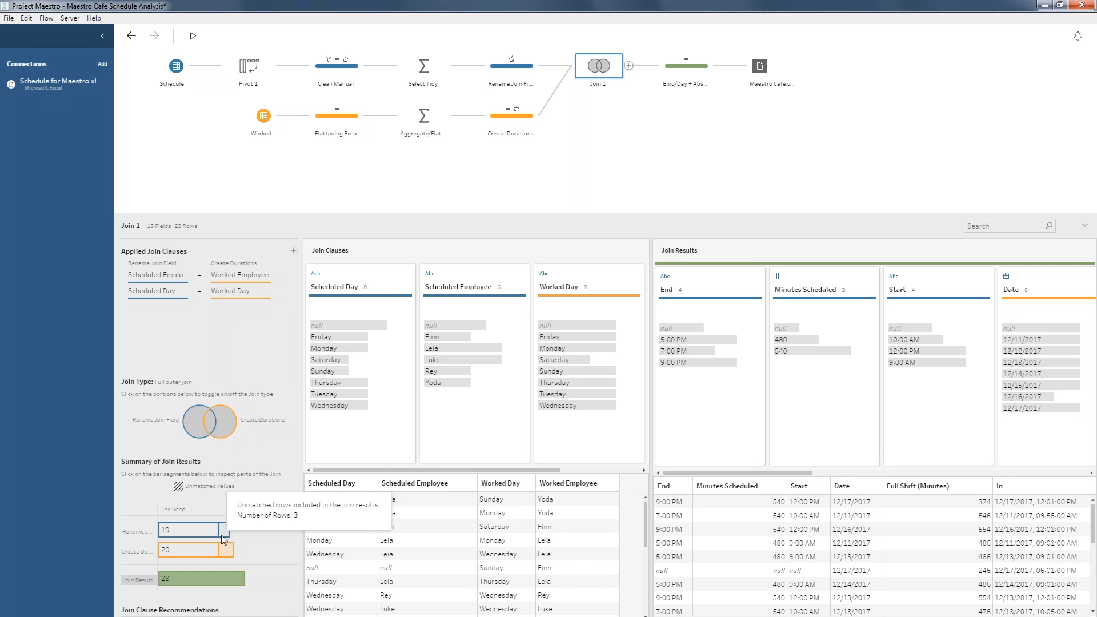
mouse_move(215, 546)
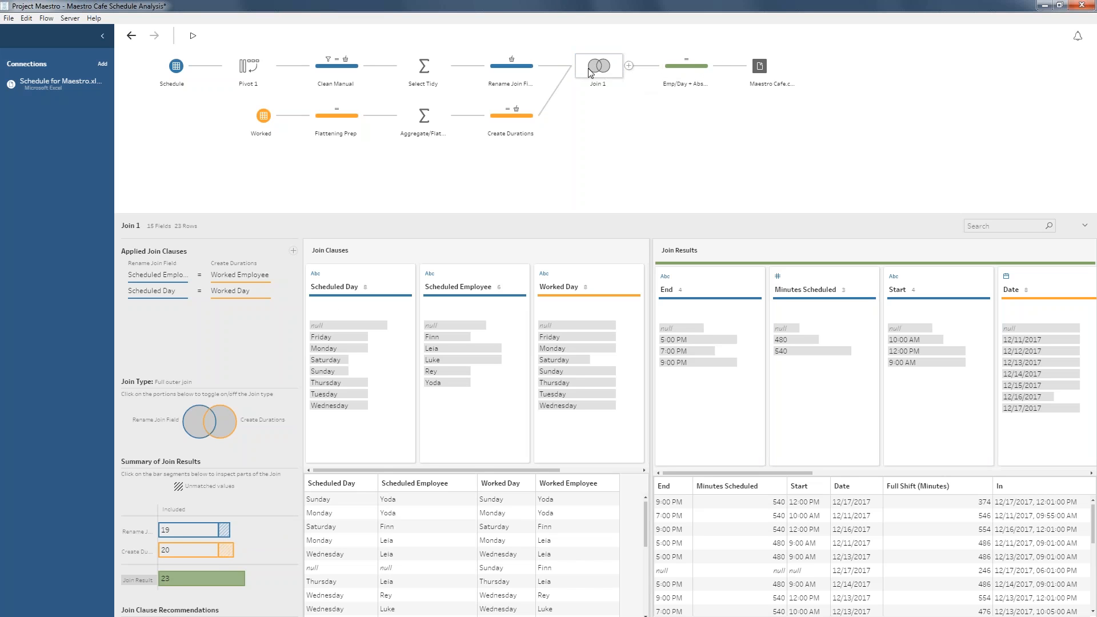
Review the Employee and Day calculated fields of the Emp/Day + Absent step.
click(680, 69)
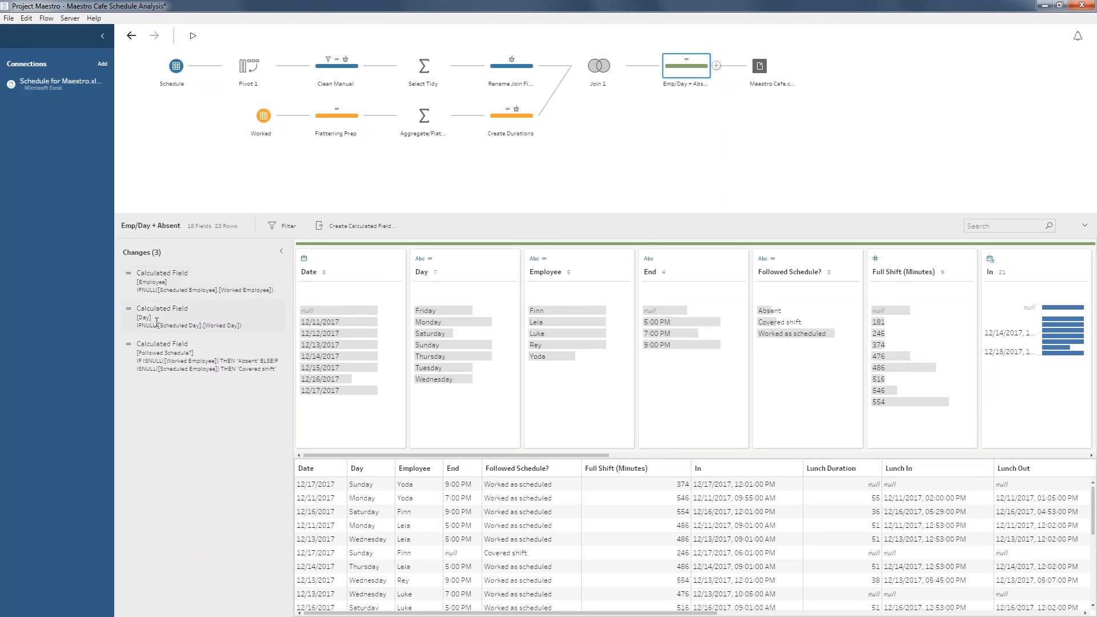
click(165, 278)
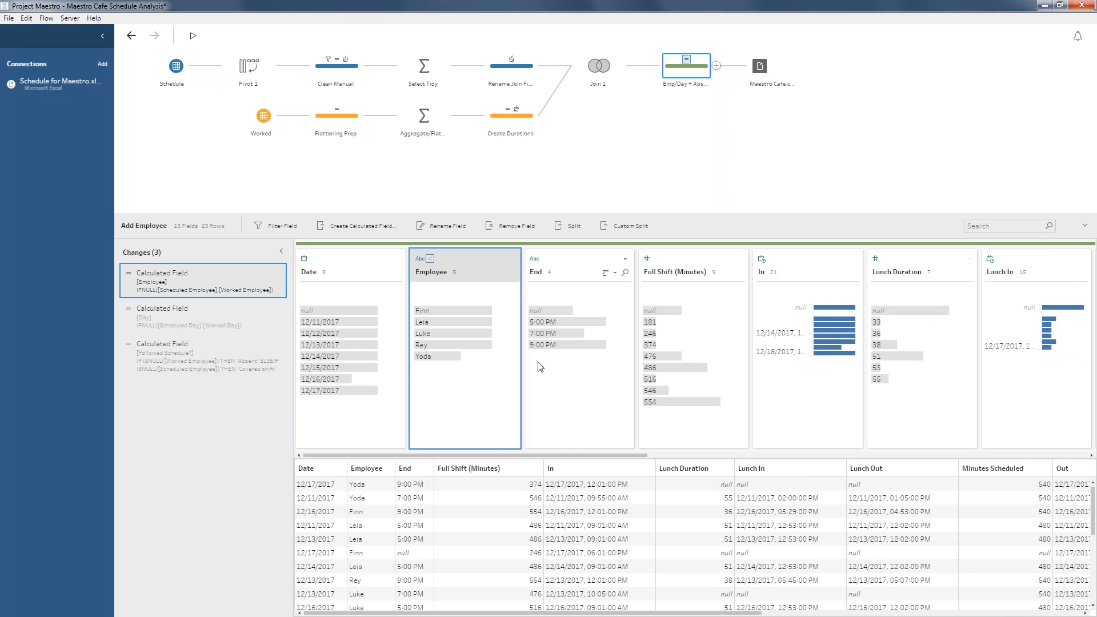
click(208, 322)
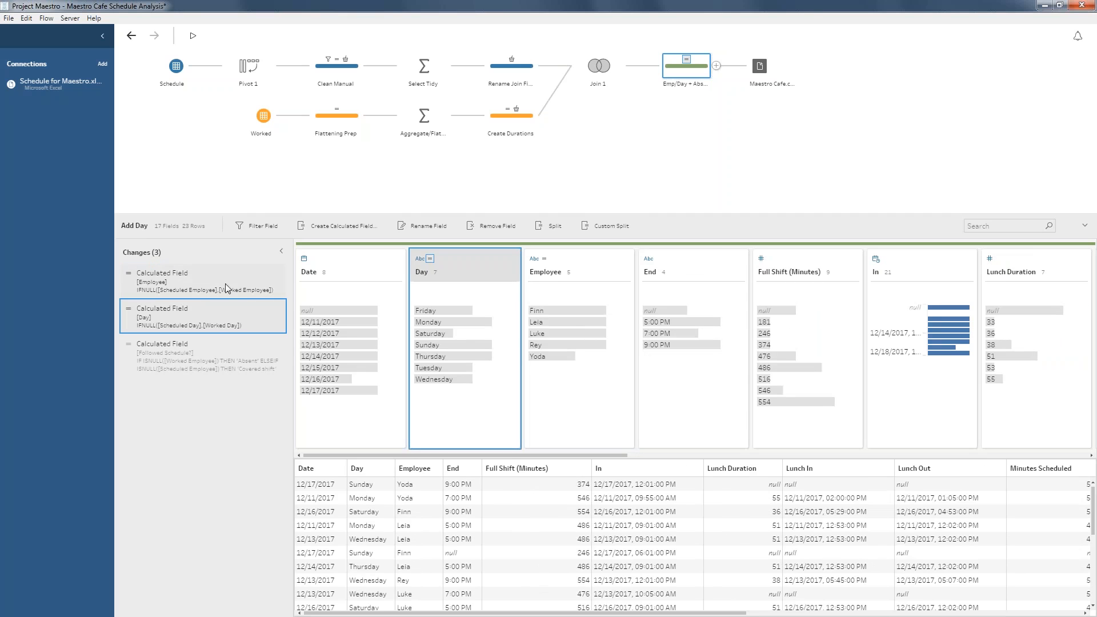
Highlight Friday and each of the first four employees one after another to inspect their related rows.
click(443, 309)
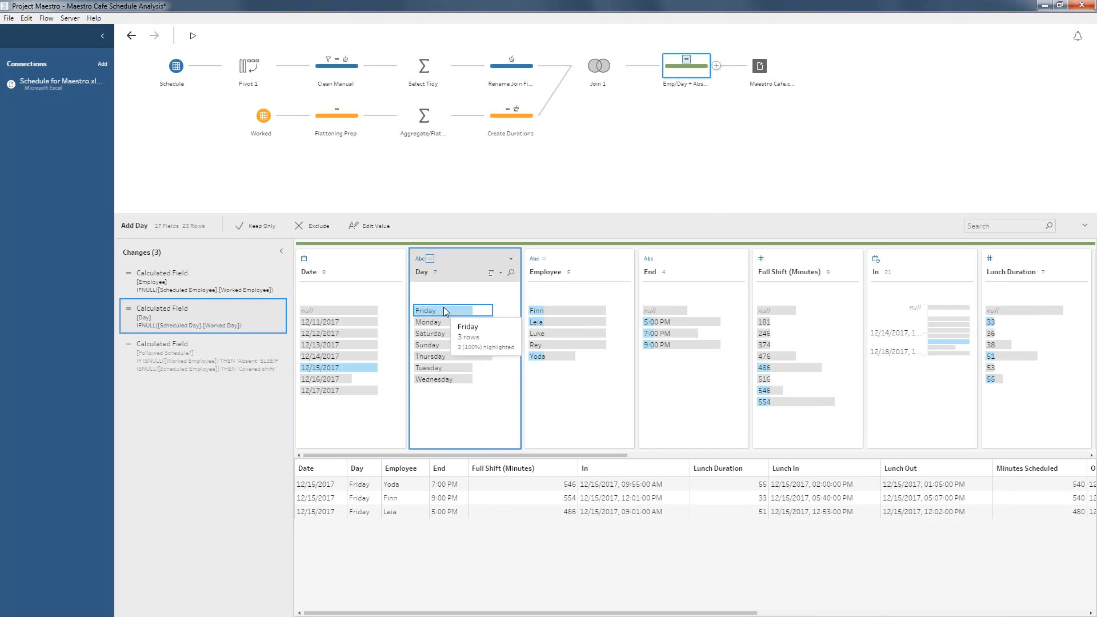
click(542, 312)
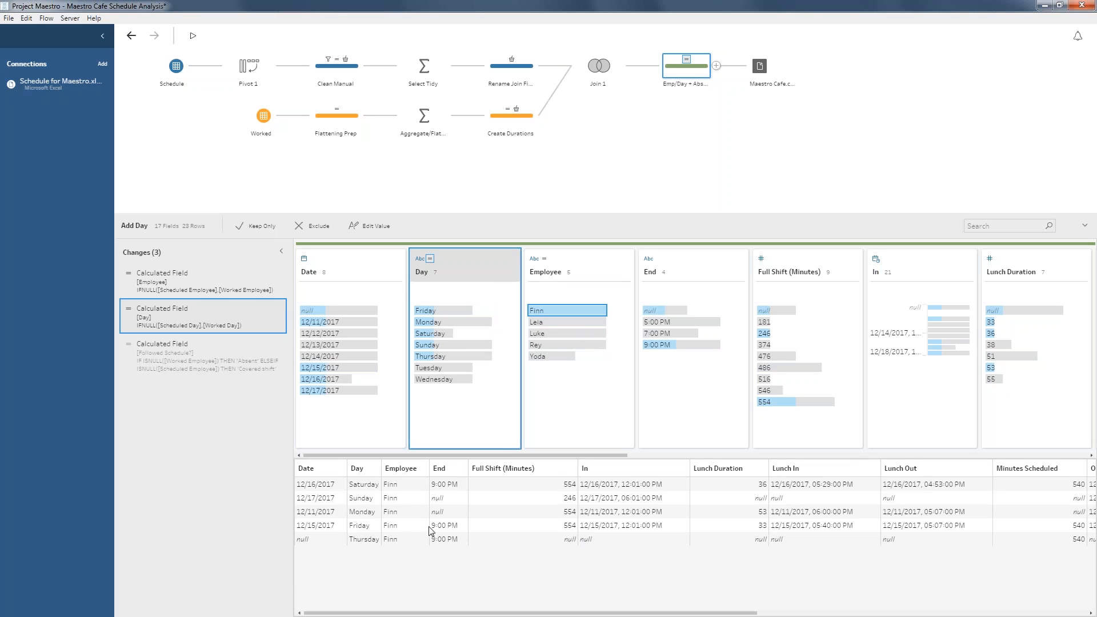
click(539, 322)
click(543, 334)
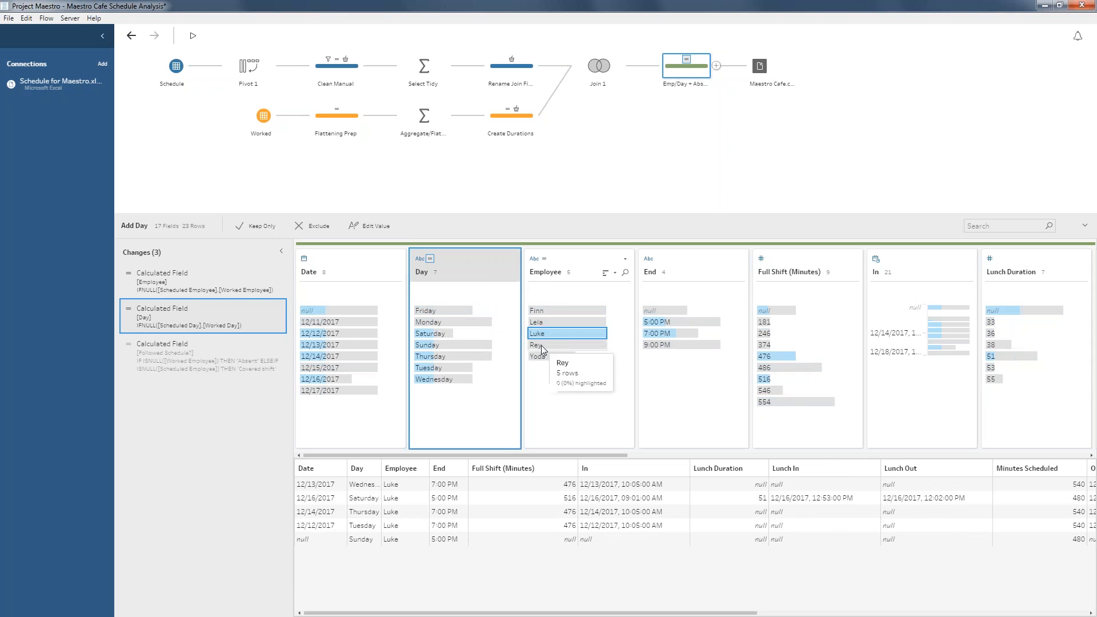
click(541, 345)
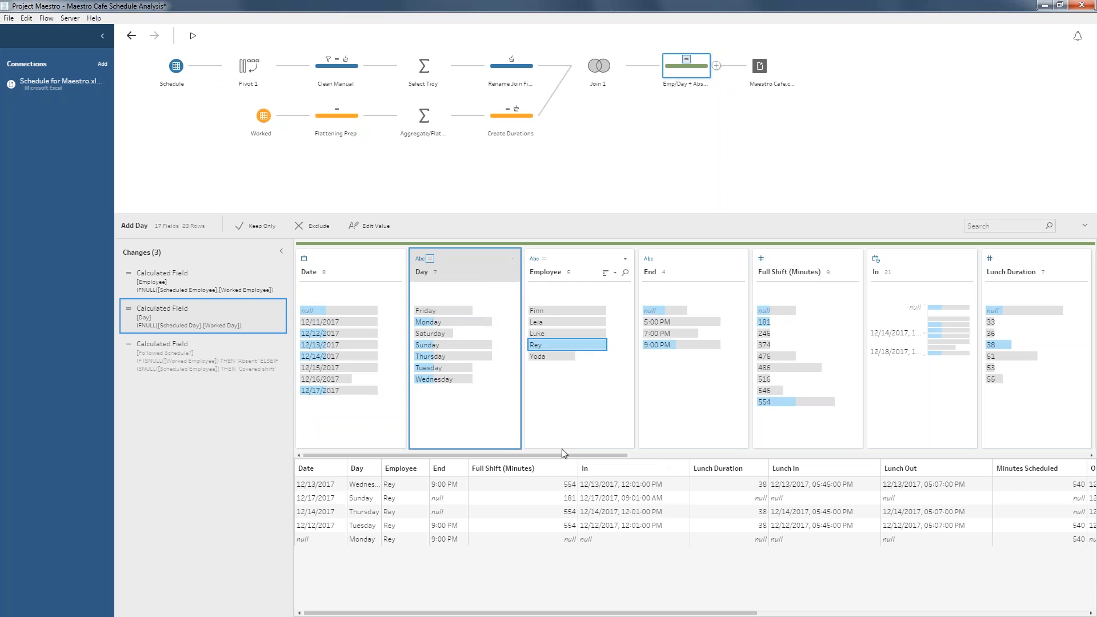
Examine the highlighted employee's related values across the scheduled, worked, shift and lunch fields.
scroll(645, 463, right, 3)
scroll(644, 467, right, 10)
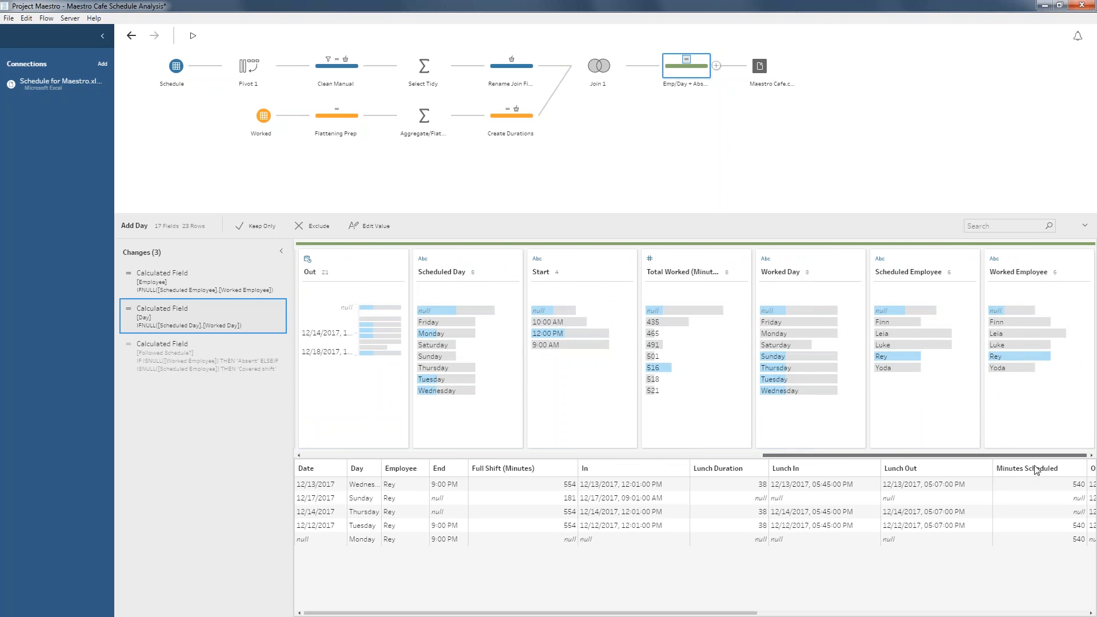
scroll(1025, 473, left, 1)
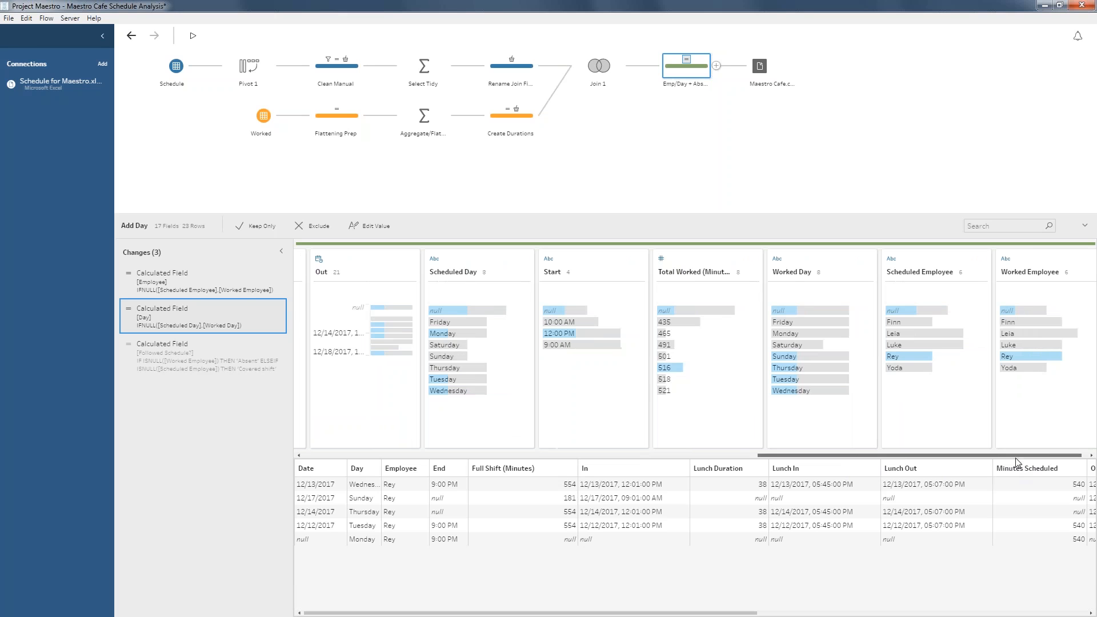
drag(927, 454, 784, 475)
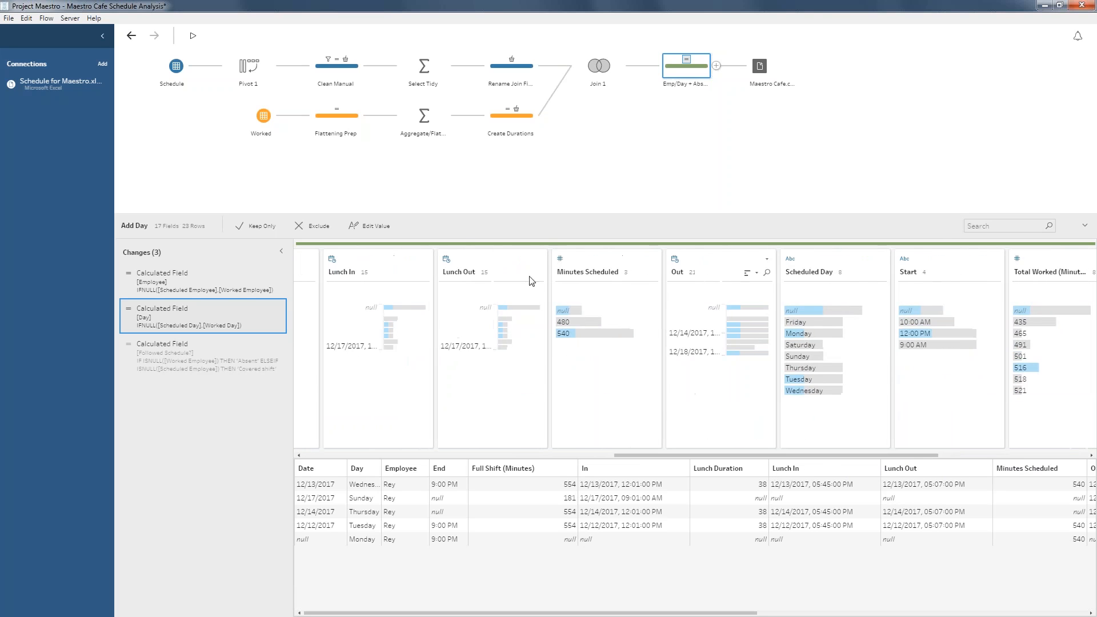
drag(688, 454, 497, 455)
mouse_move(725, 346)
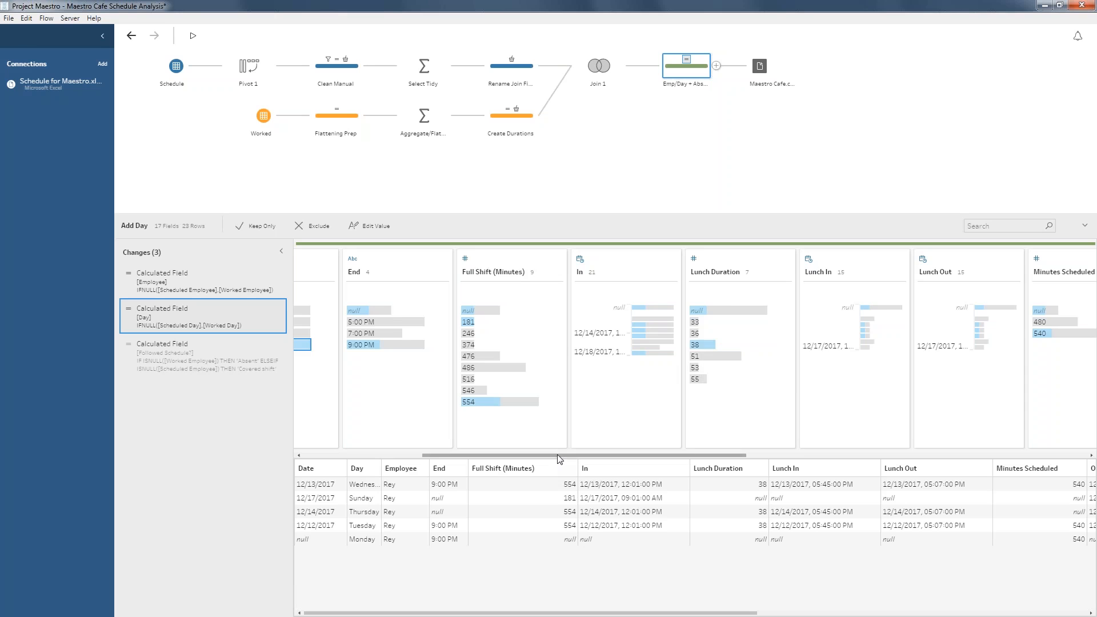
scroll(557, 454, left, 3)
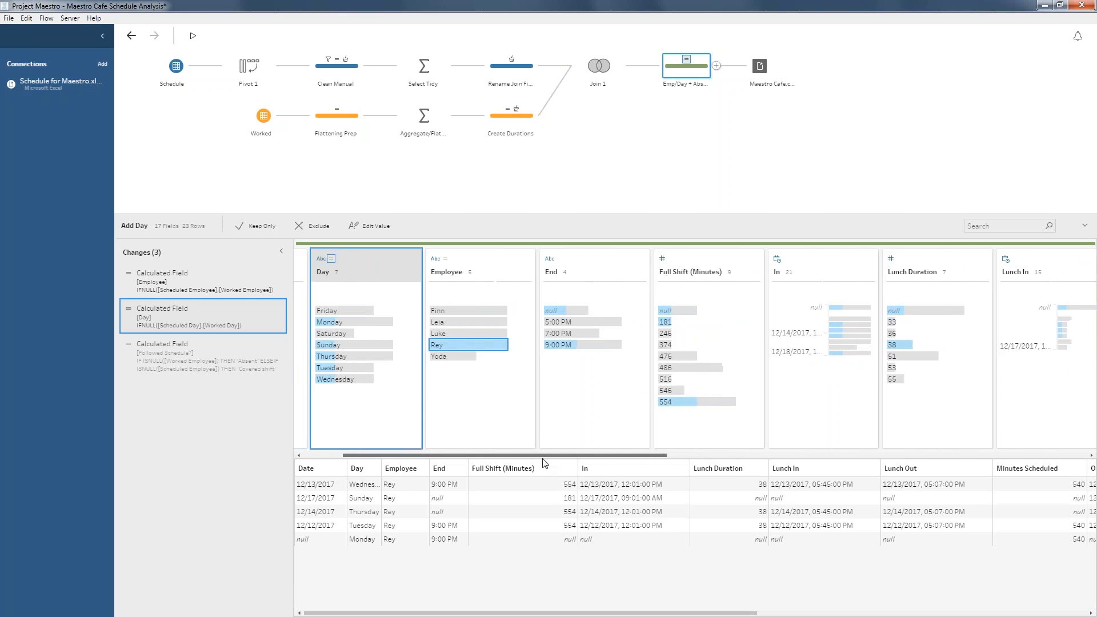
scroll(545, 463, right, 3)
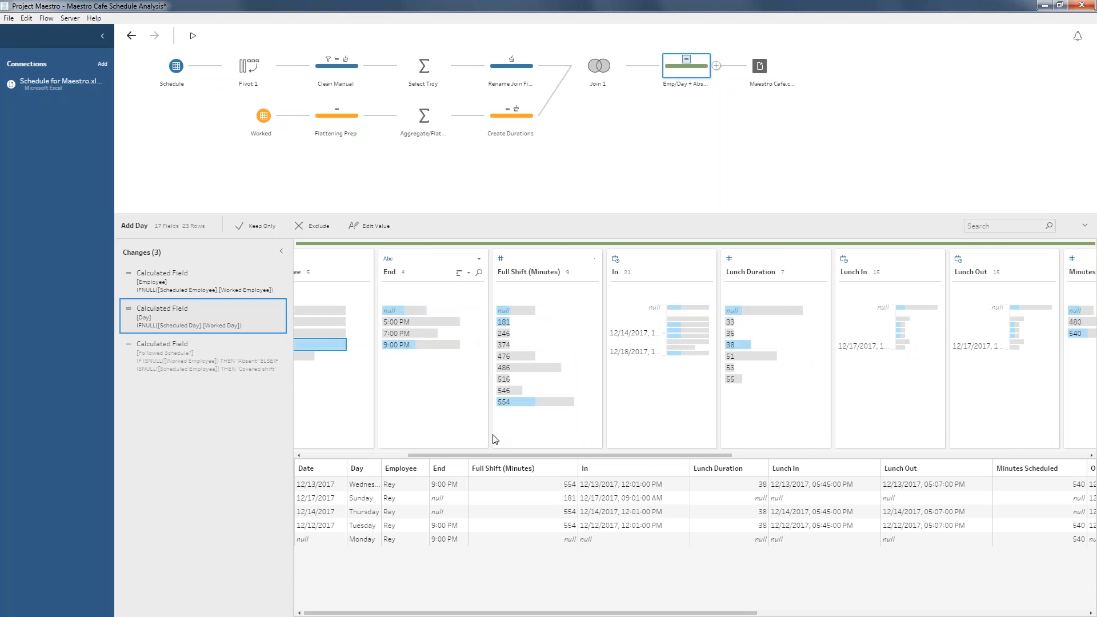
drag(498, 454, 434, 427)
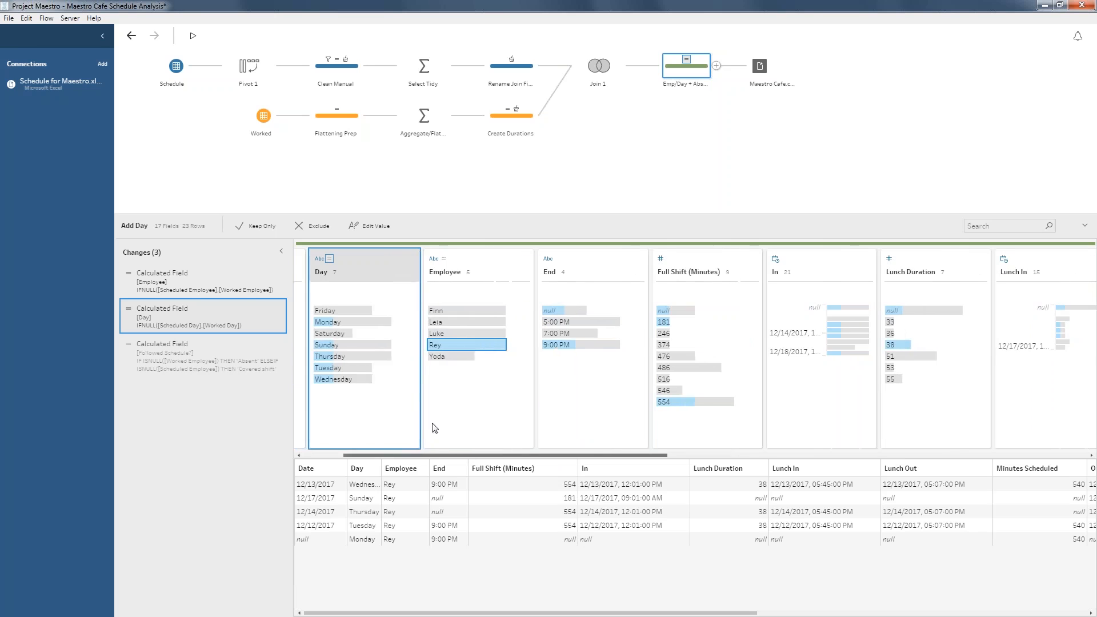
Highlight Saturday and the fourth employee again, and check the options for the Lunch Duration and Lunch In cells in the data grid.
click(337, 334)
click(455, 345)
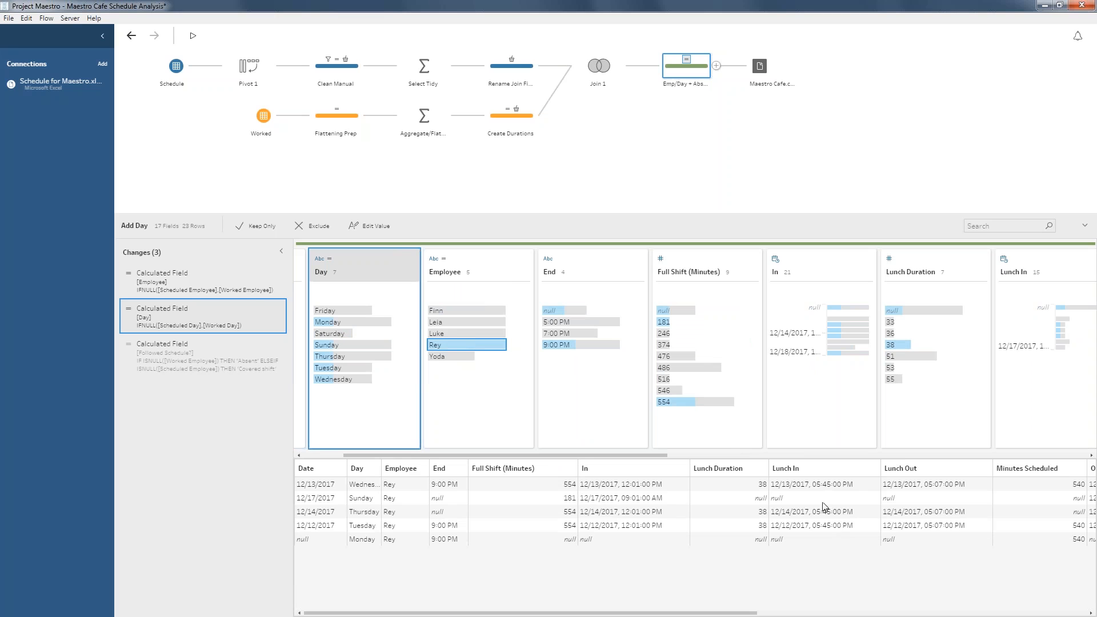
click(746, 484)
right_click(746, 483)
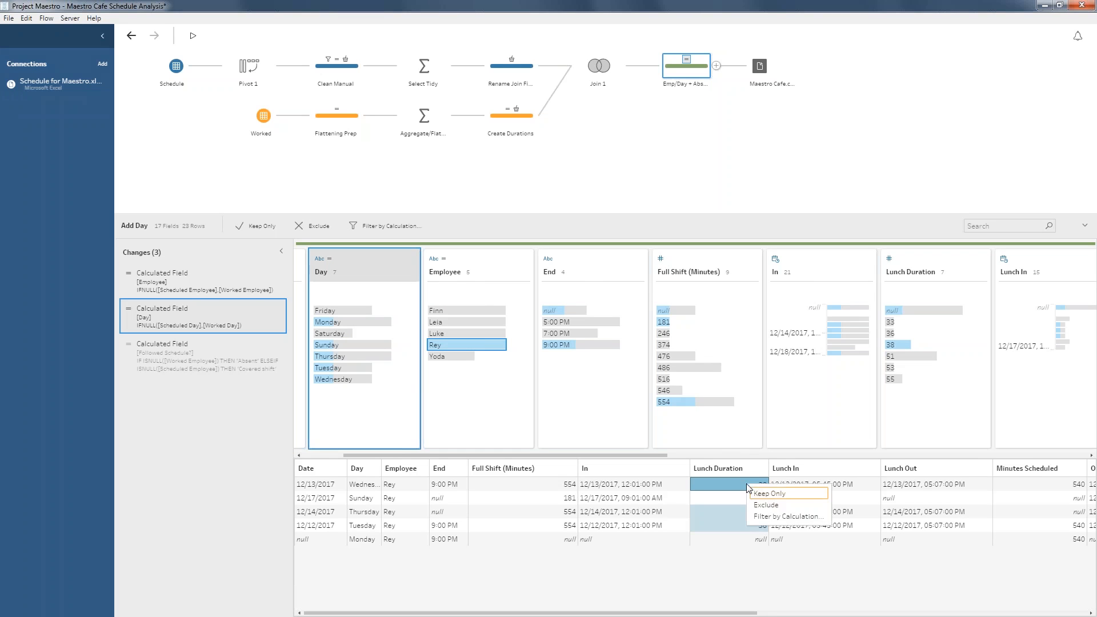
click(737, 516)
click(798, 513)
right_click(798, 513)
click(812, 484)
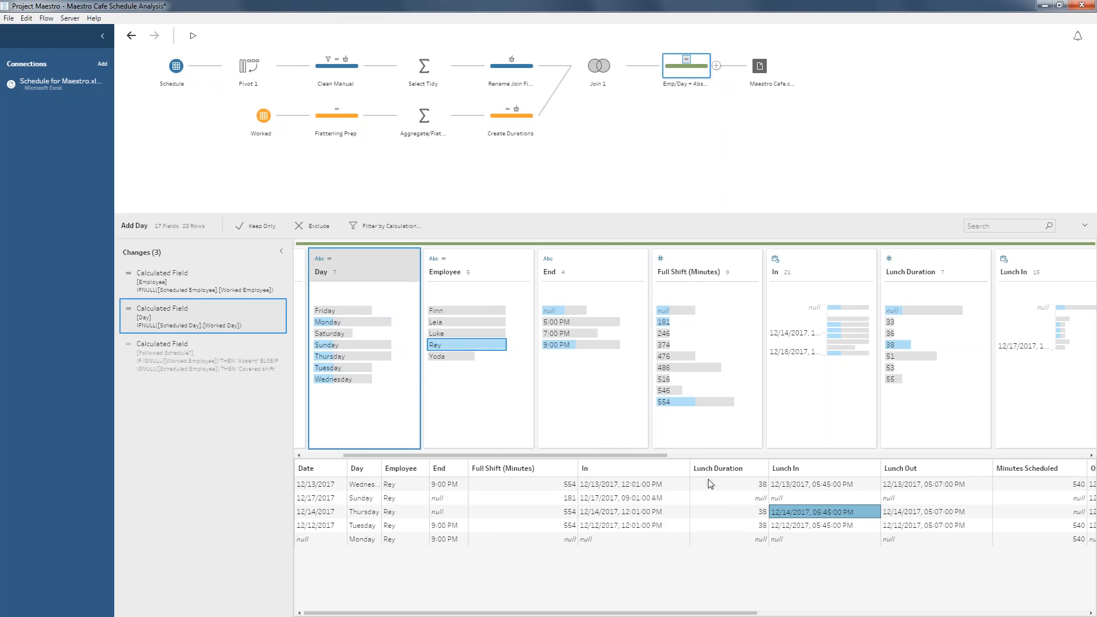
Open the Maestro Cafe.csv output step and view the available output types, keeping Comma Separated Values (.csv).
click(759, 65)
click(274, 338)
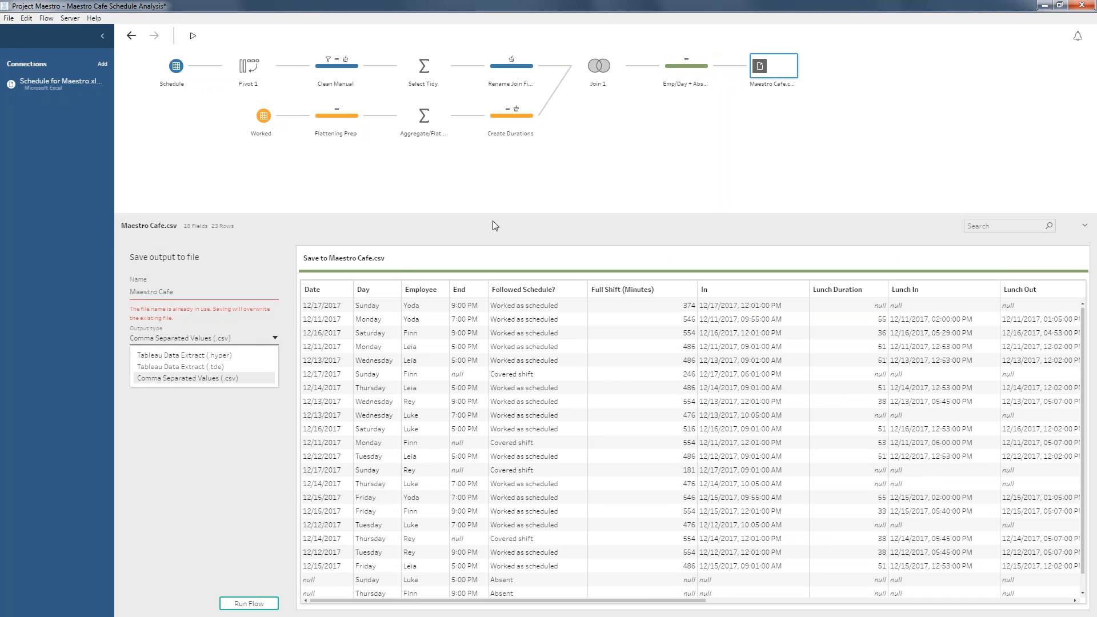
click(593, 171)
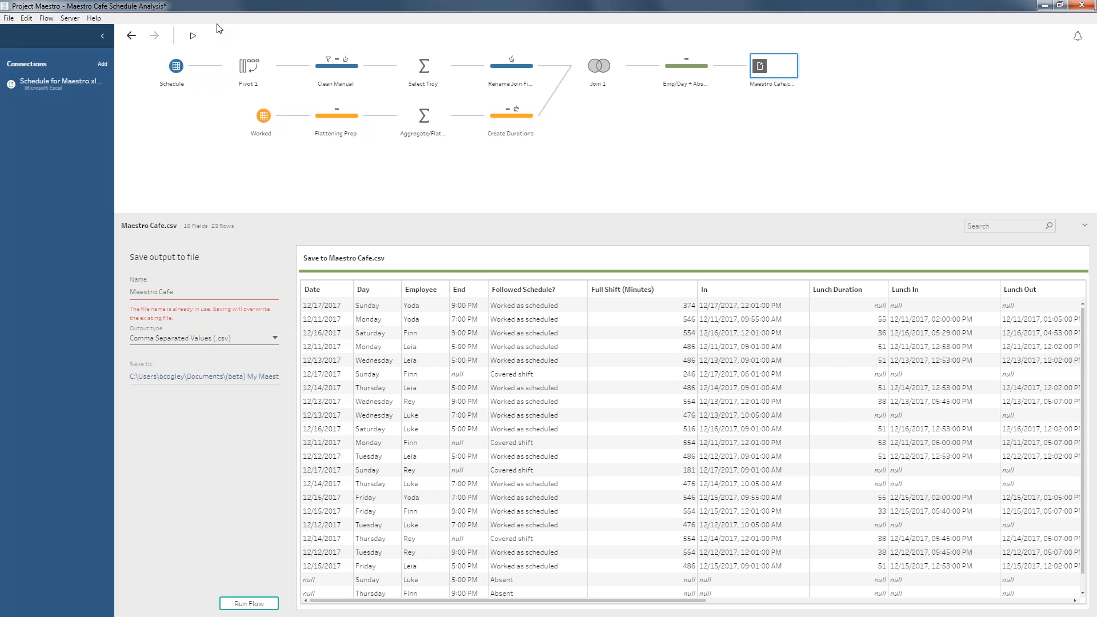
Run the whole flow to write its CSV output, and switch to the SW Cantina Coffee Bar workbook in Tableau.
click(193, 36)
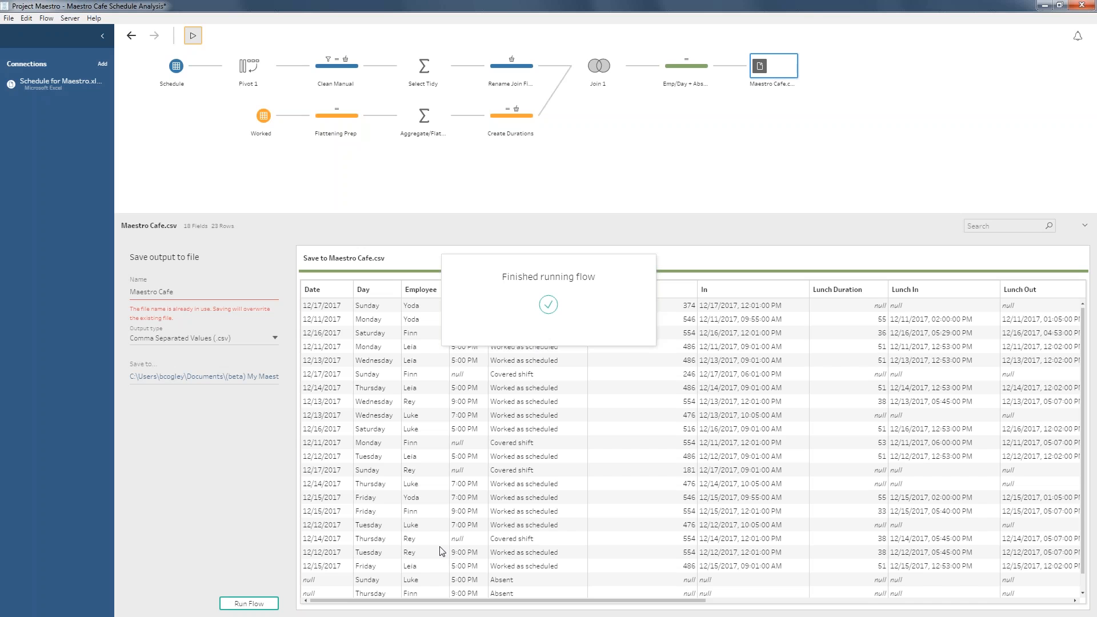
click(440, 616)
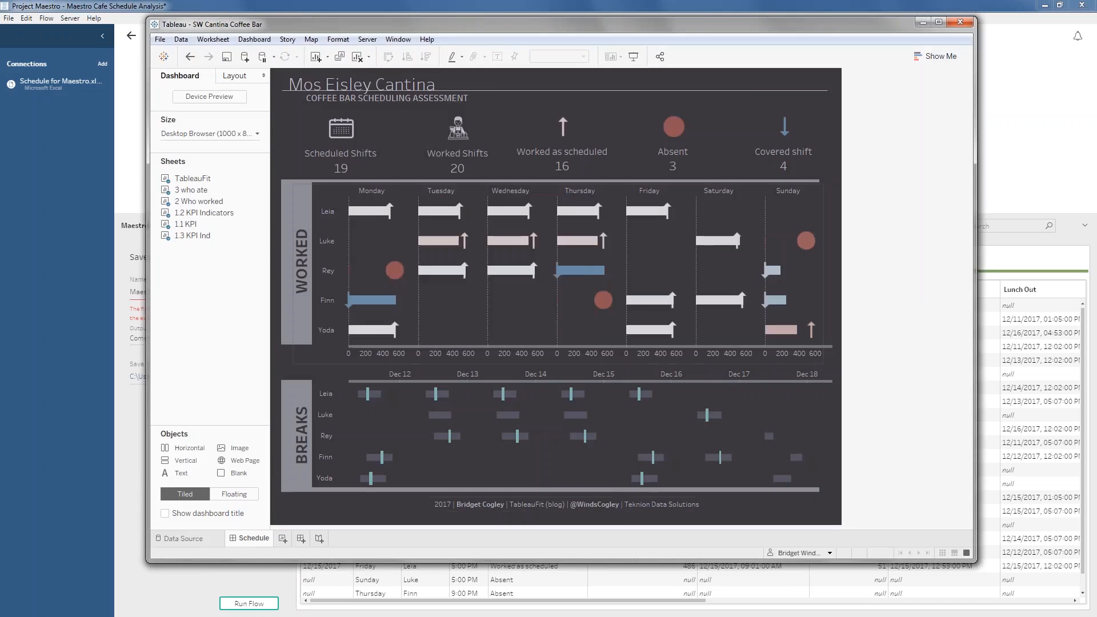
Open the 2 Who worked sheet from the dashboard and refresh the TableauFit Maestro Demo extract.
click(810, 210)
click(828, 204)
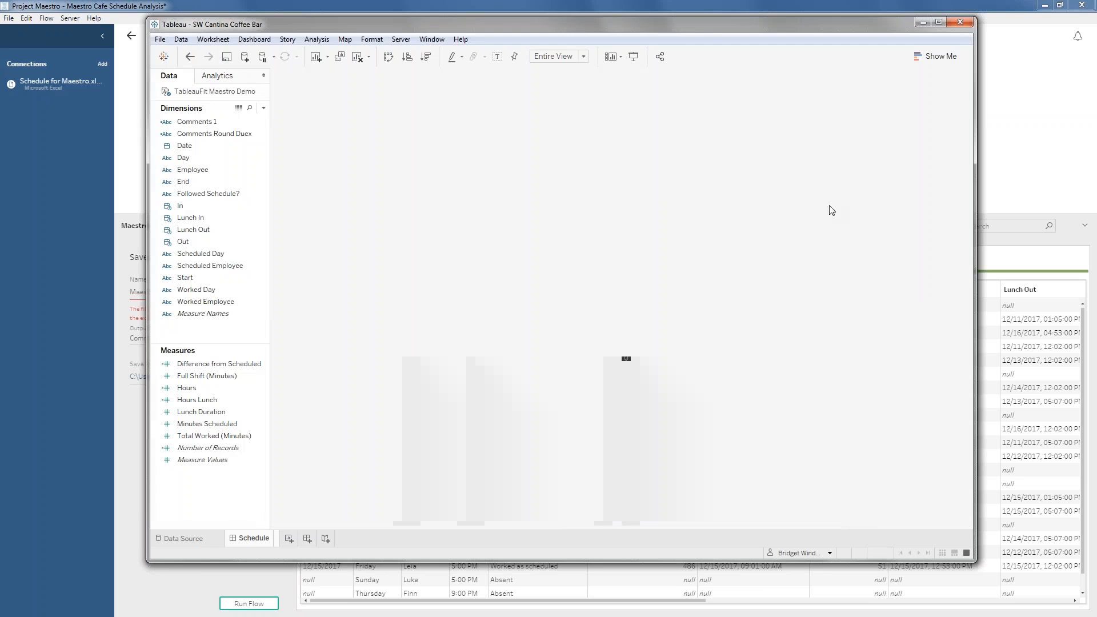
right_click(221, 91)
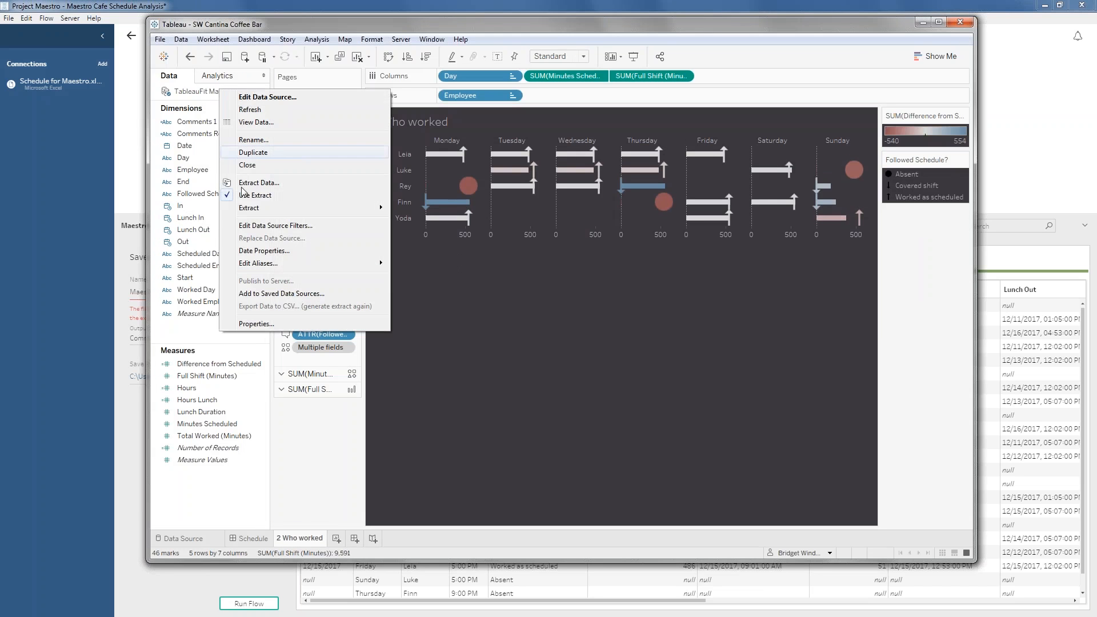
mouse_move(267, 216)
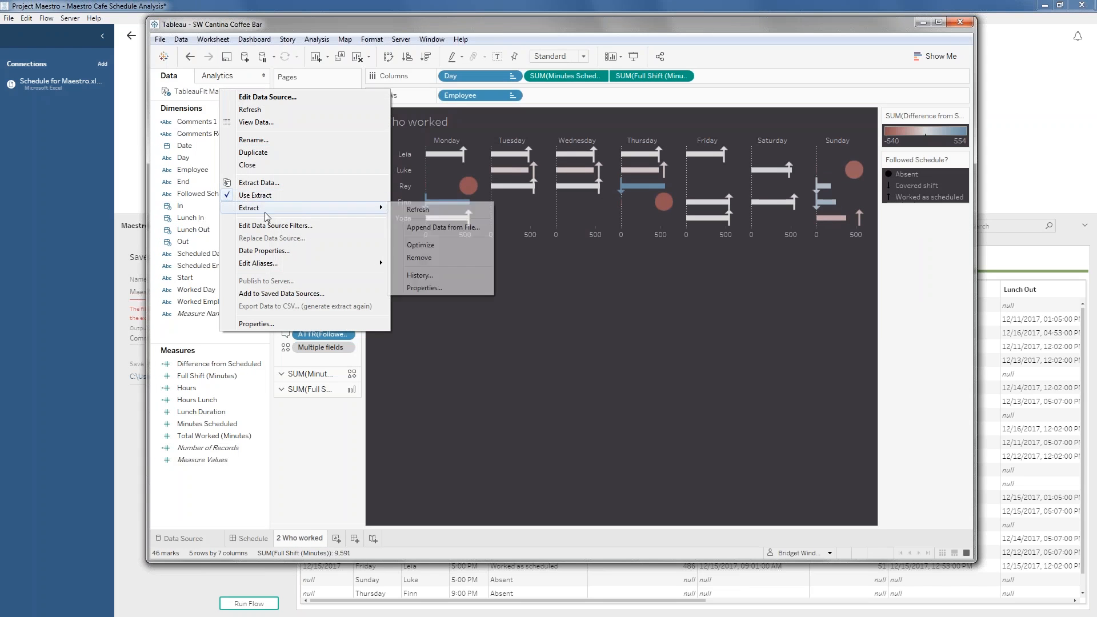
click(414, 212)
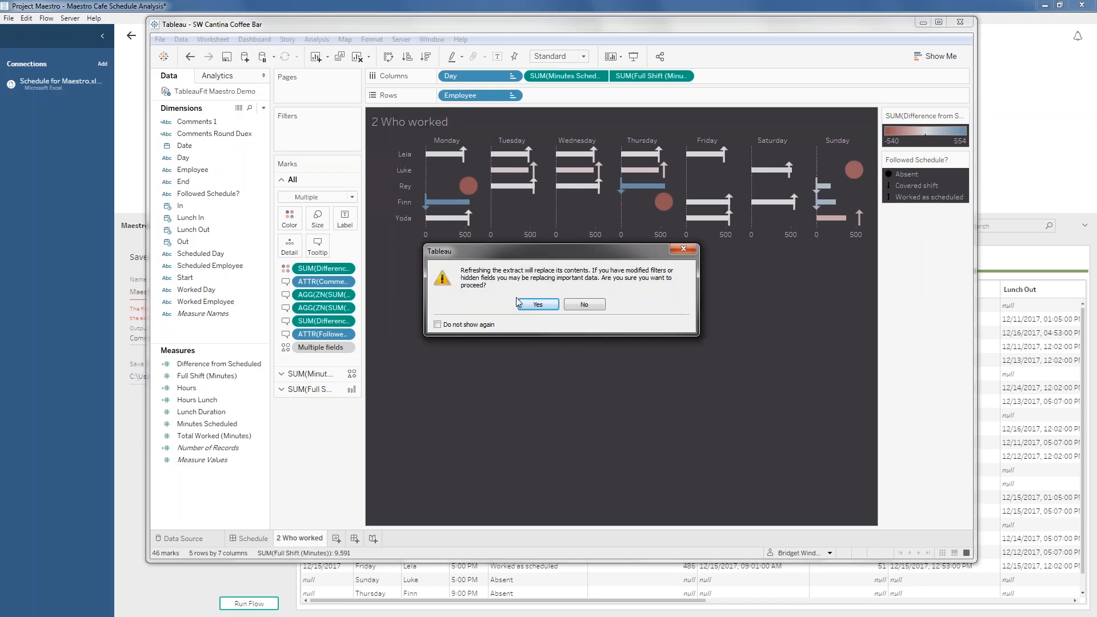
click(526, 308)
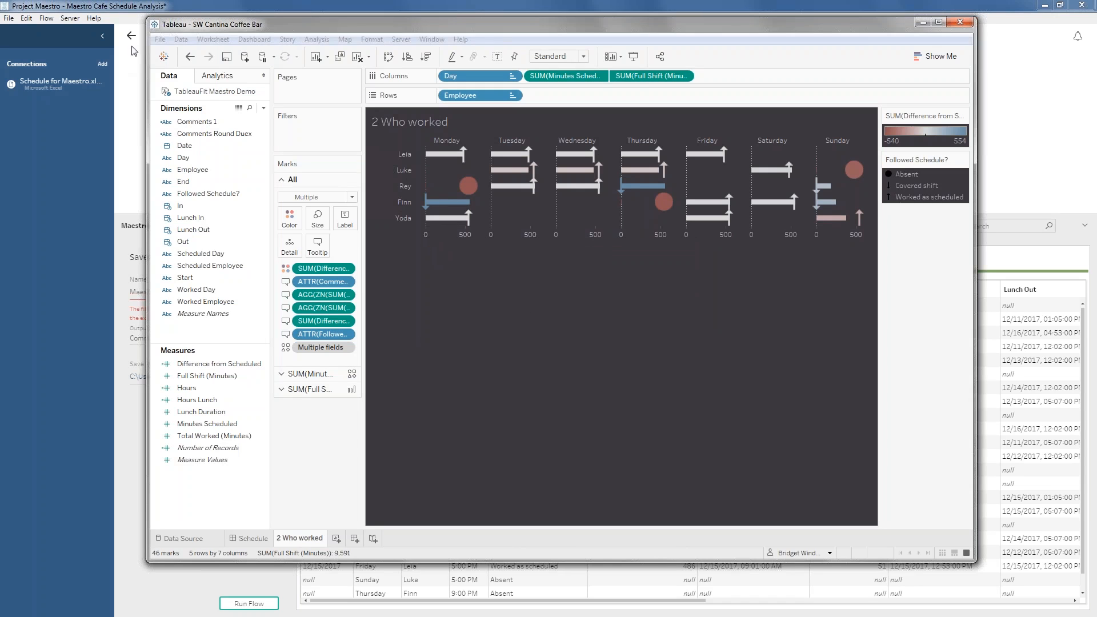
click(215, 124)
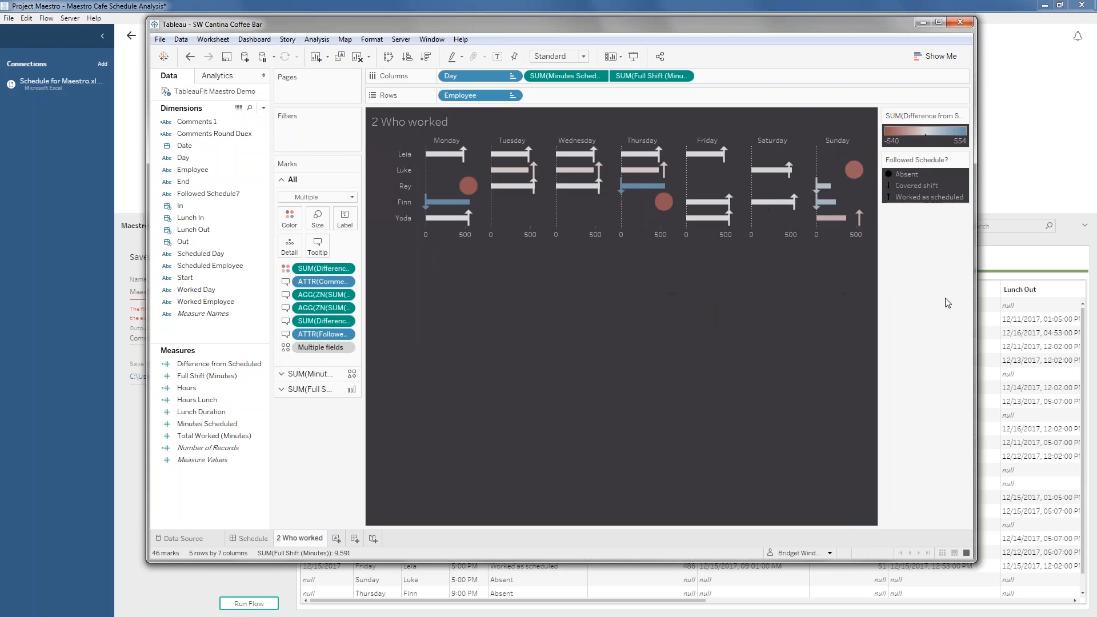
Return to the Schedule dashboard, inspect the details of several break marks, and temporarily filter the dashboard to Monday.
click(251, 538)
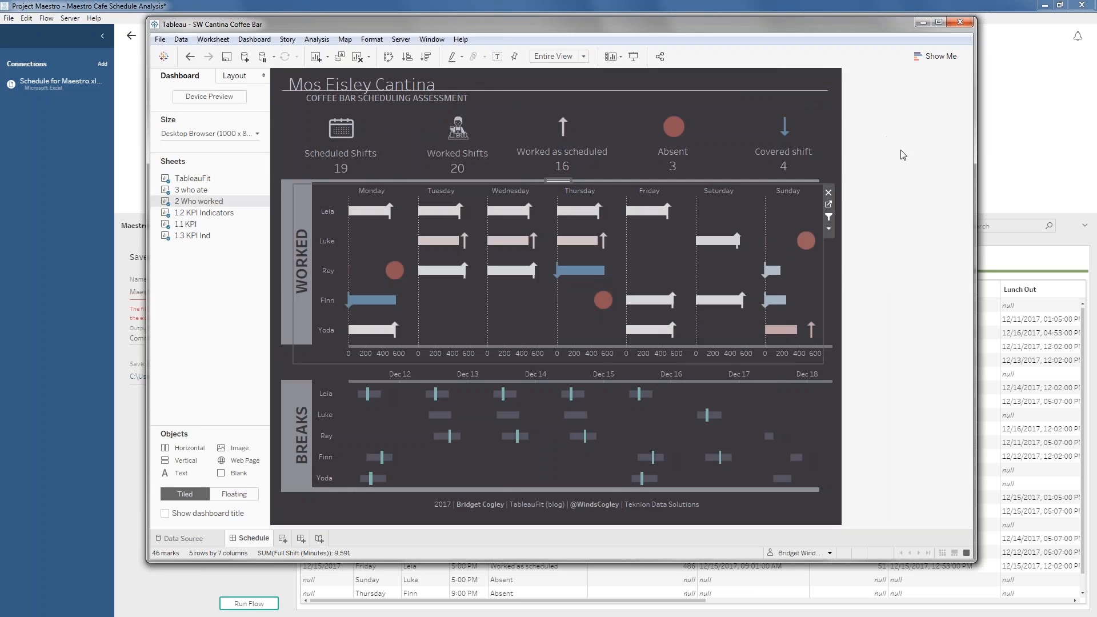
click(900, 150)
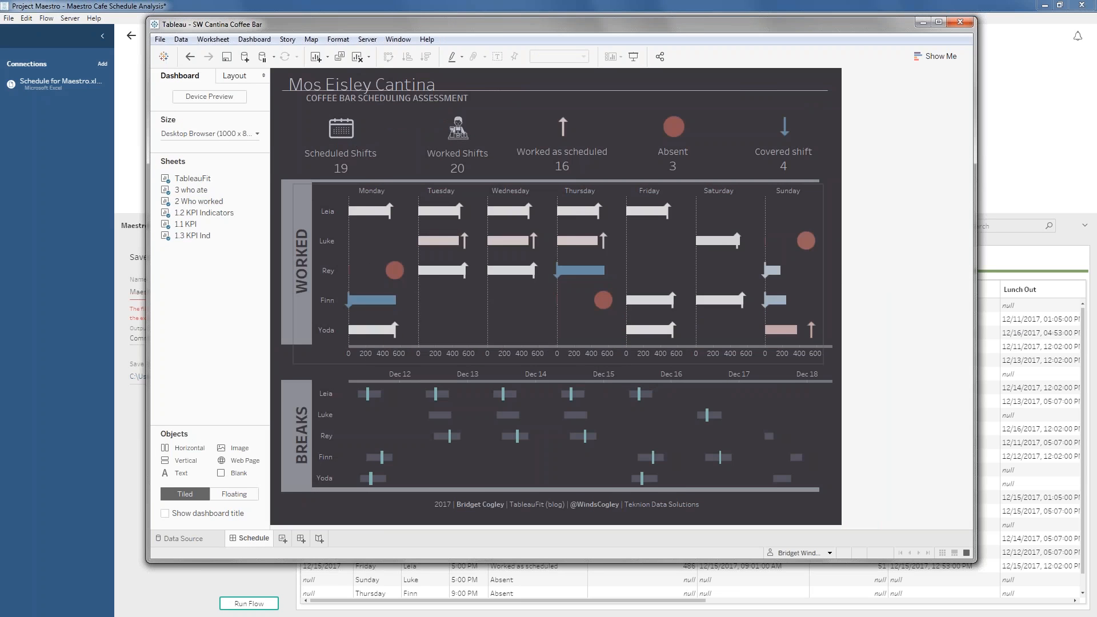
mouse_move(812, 242)
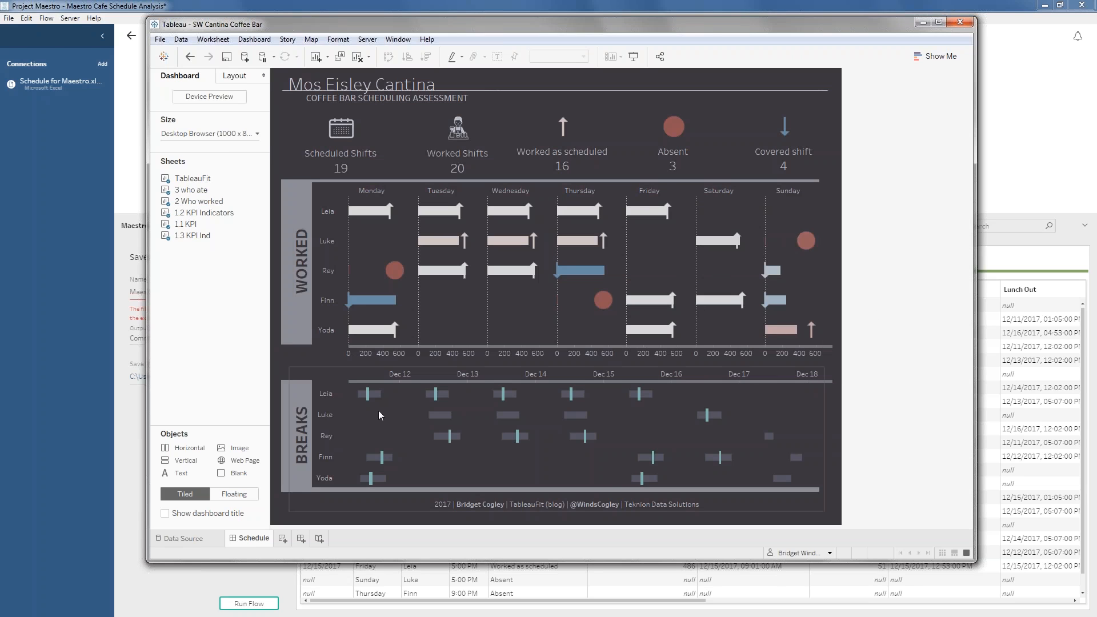
mouse_move(369, 394)
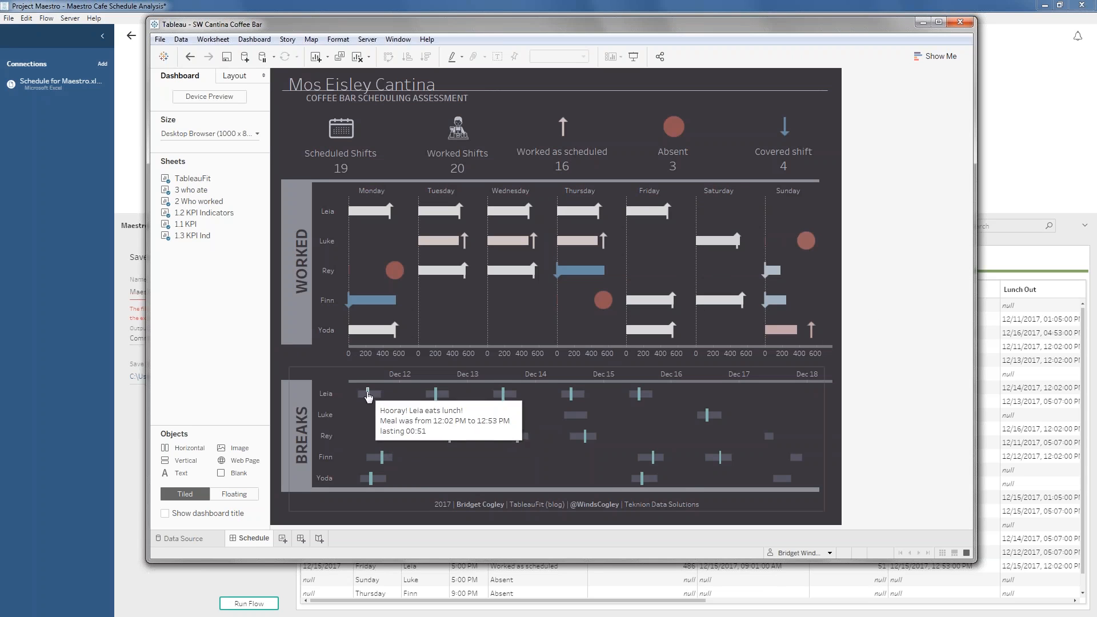
mouse_move(769, 436)
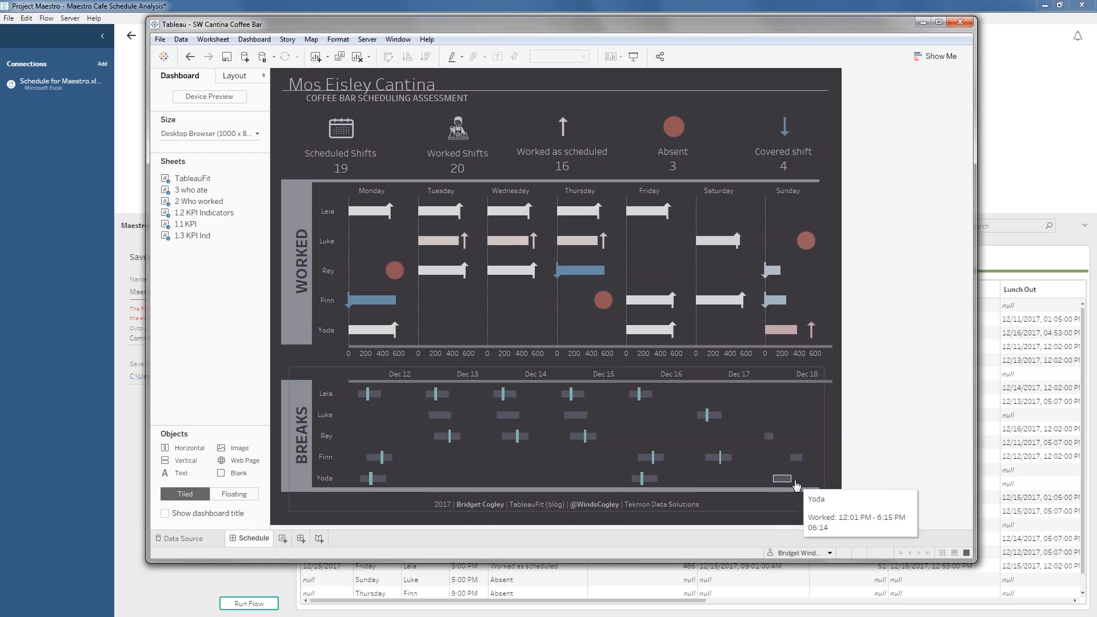
mouse_move(656, 473)
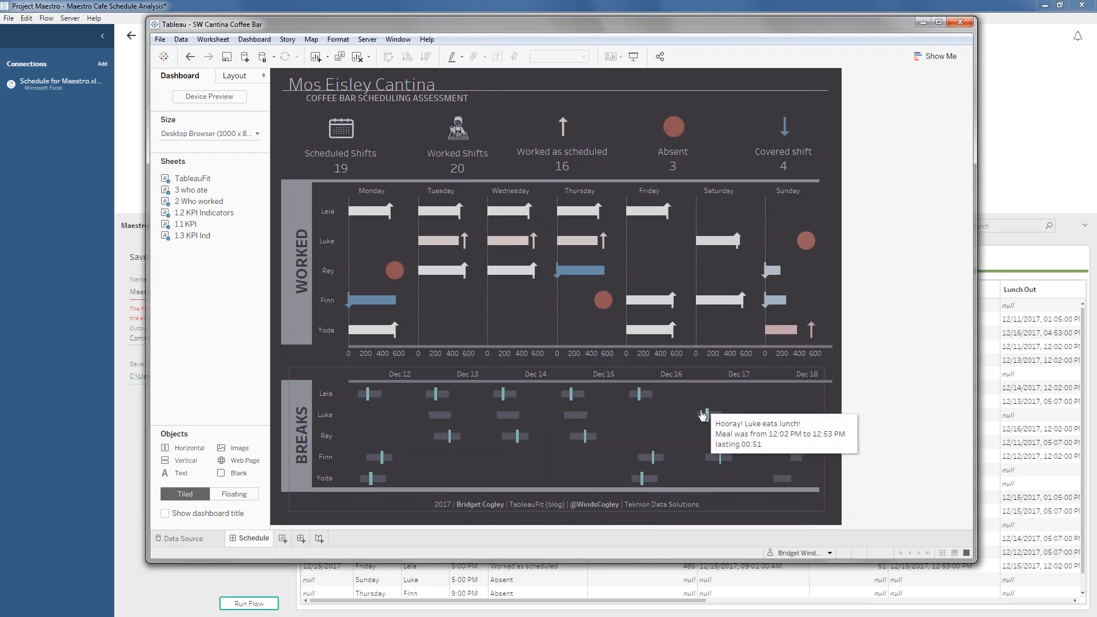
click(365, 192)
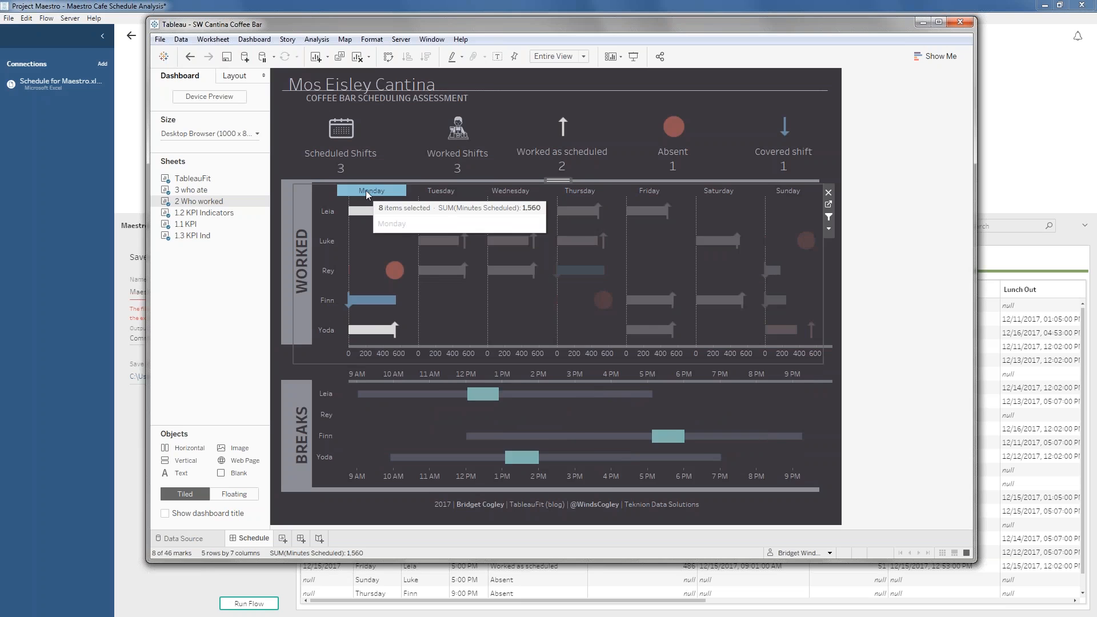
click(365, 190)
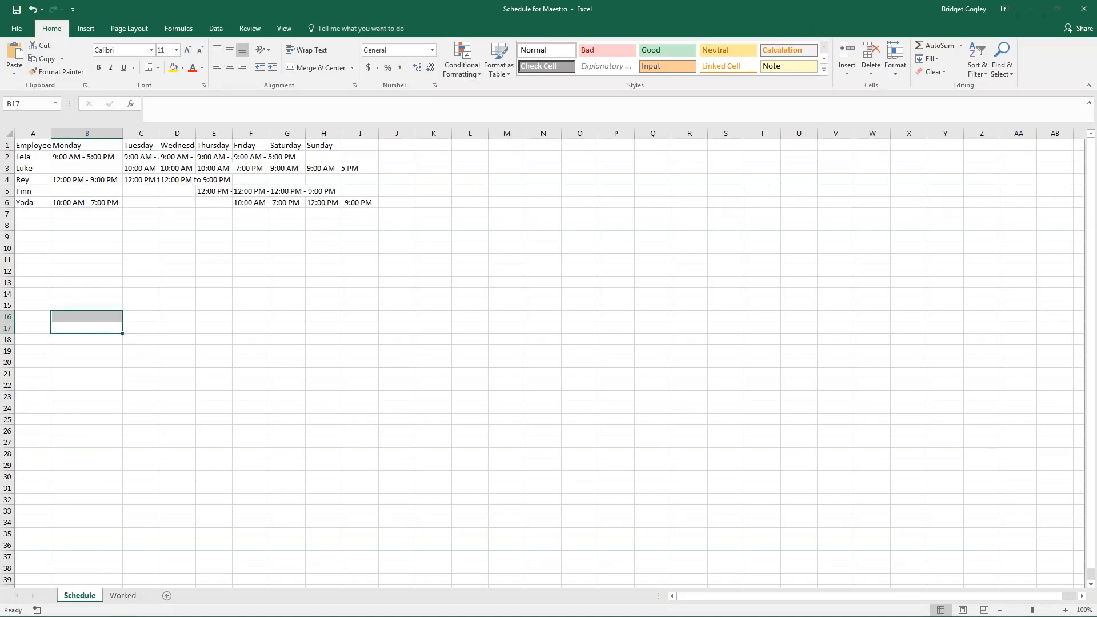
Compare the Worked and Schedule sheets in the Schedule for Maestro Excel workbook and return to Tableau.
click(121, 595)
click(89, 597)
click(1028, 7)
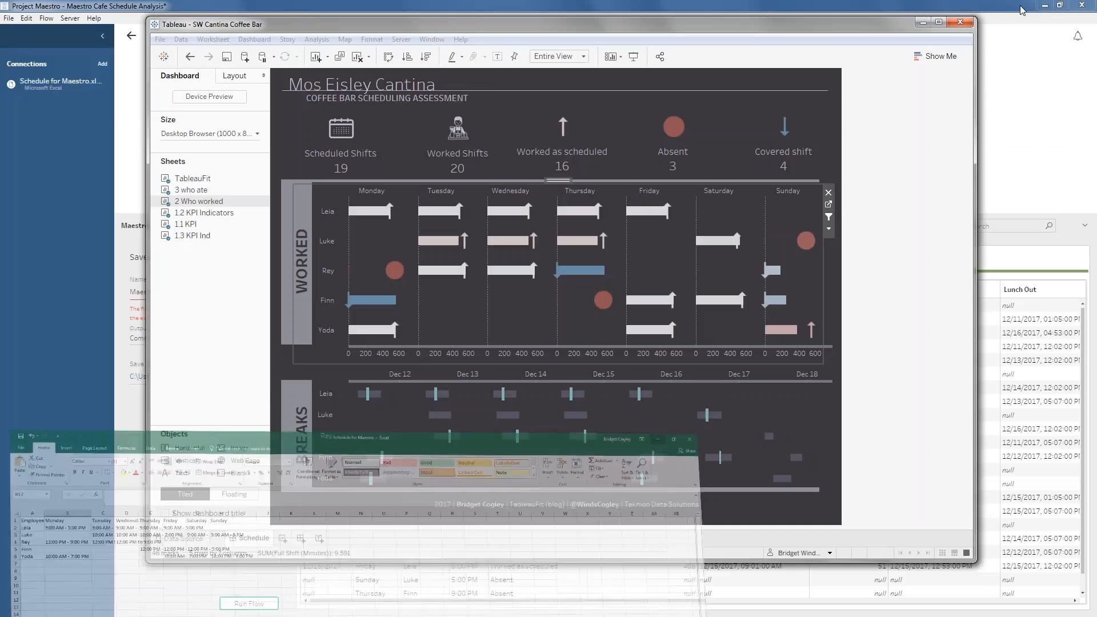
Go to the 2 Who worked sheet and view the TableauFit Maestro Demo data in an enlarged window.
click(829, 205)
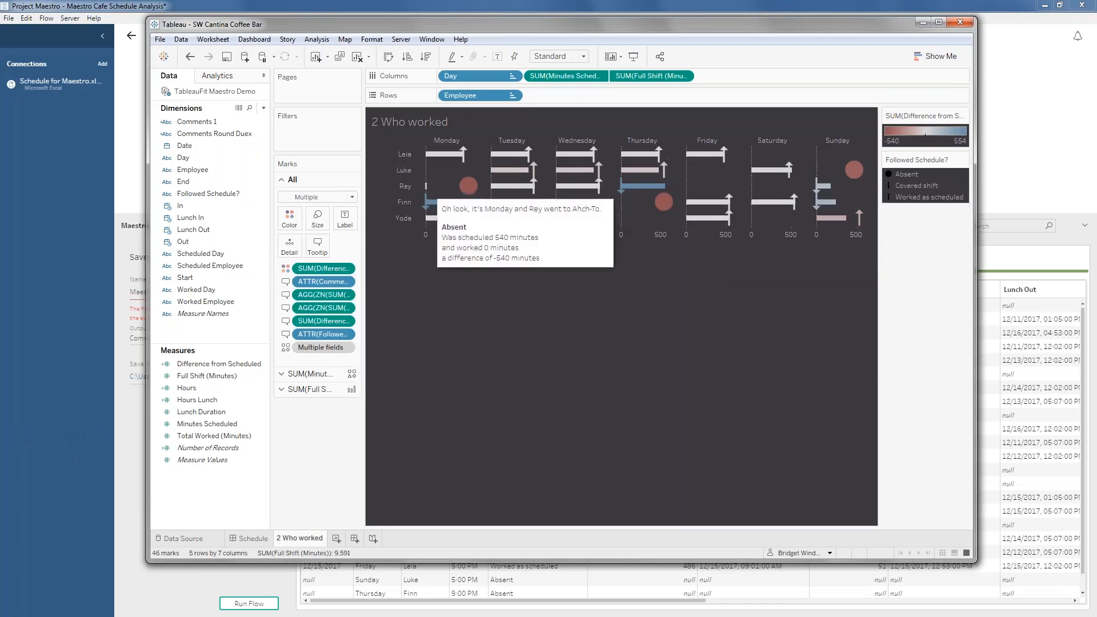
click(239, 108)
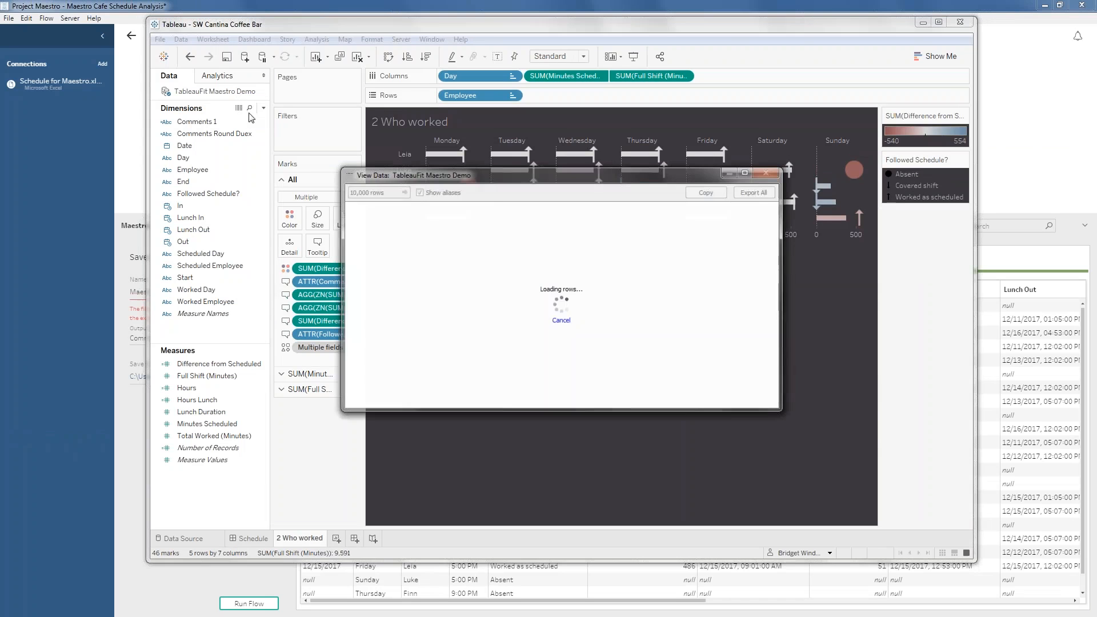
drag(436, 169, 221, 91)
drag(567, 335, 957, 468)
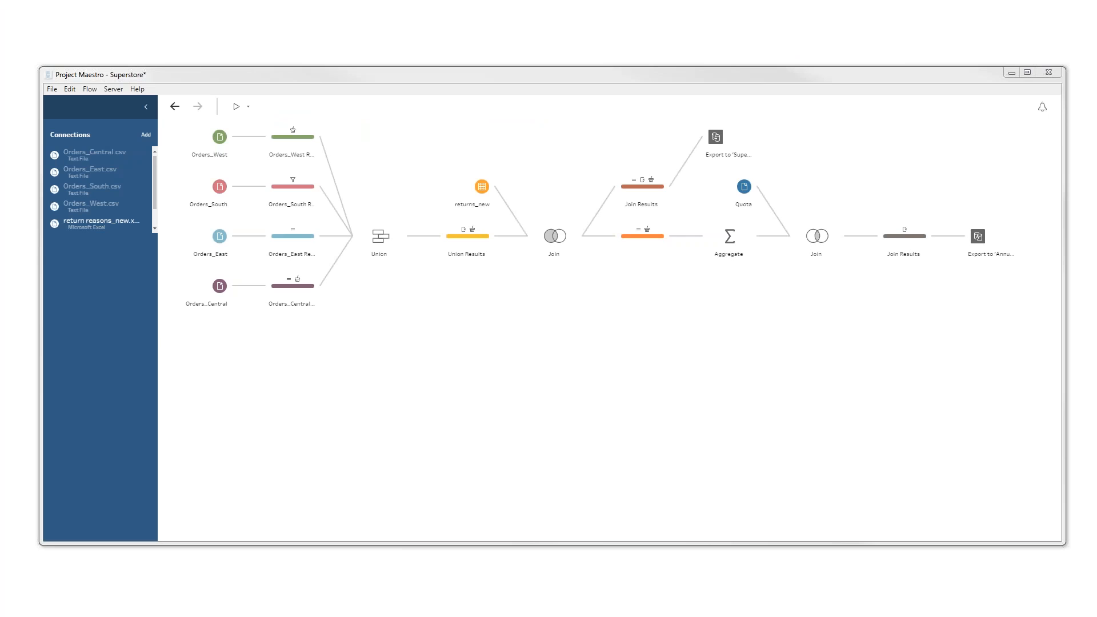
Examine the file and server connection types available for the Superstore flow in Project Maestro, without adding one.
click(607, 413)
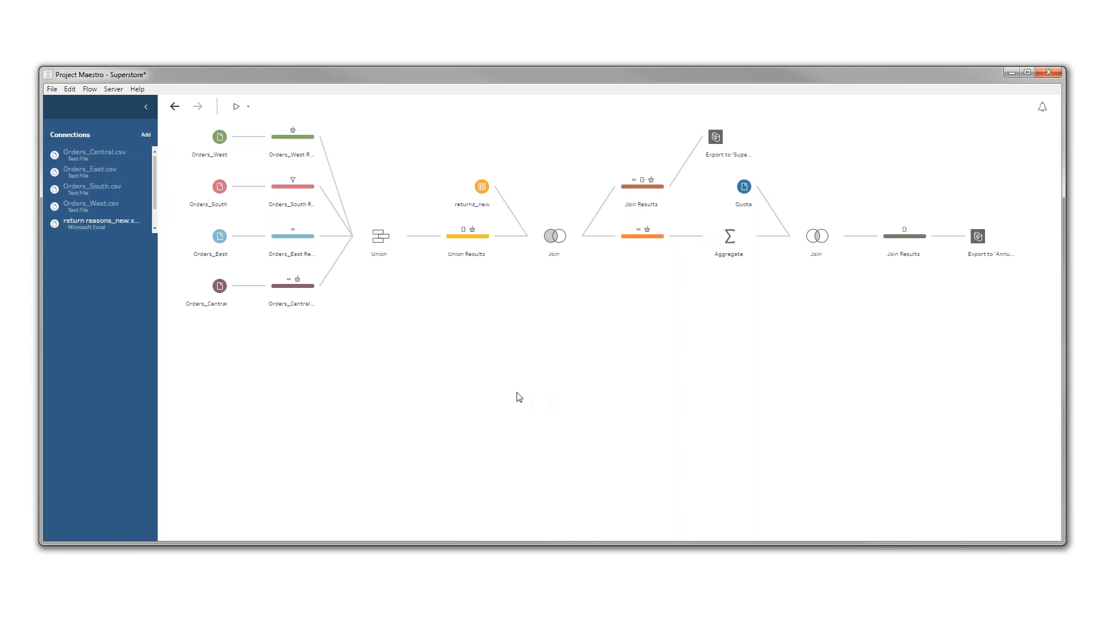
click(145, 134)
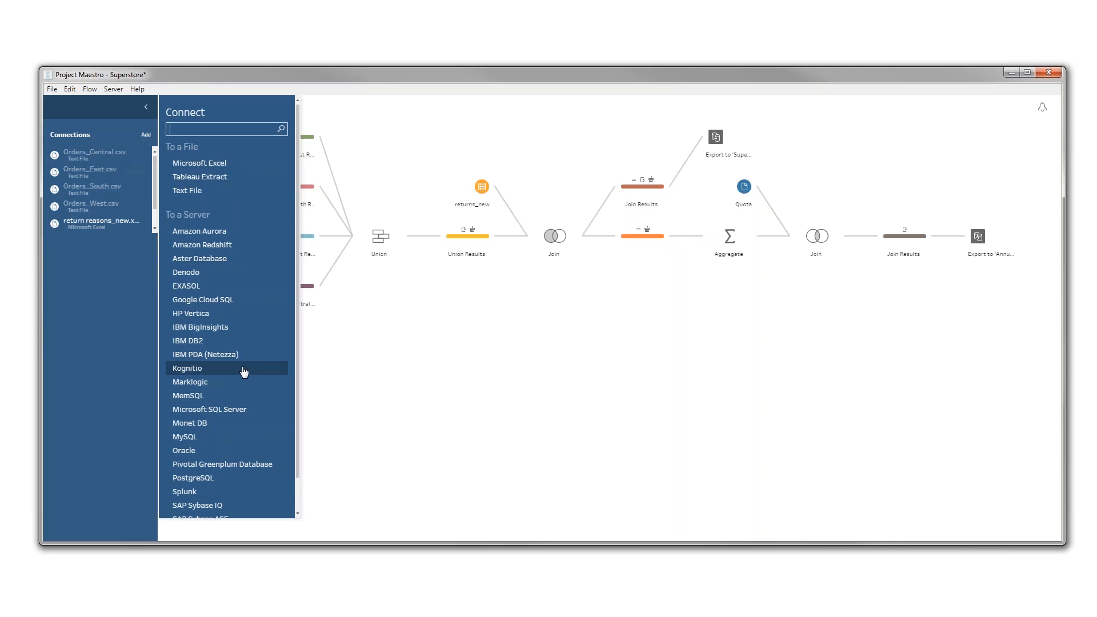
scroll(244, 372, down, 1)
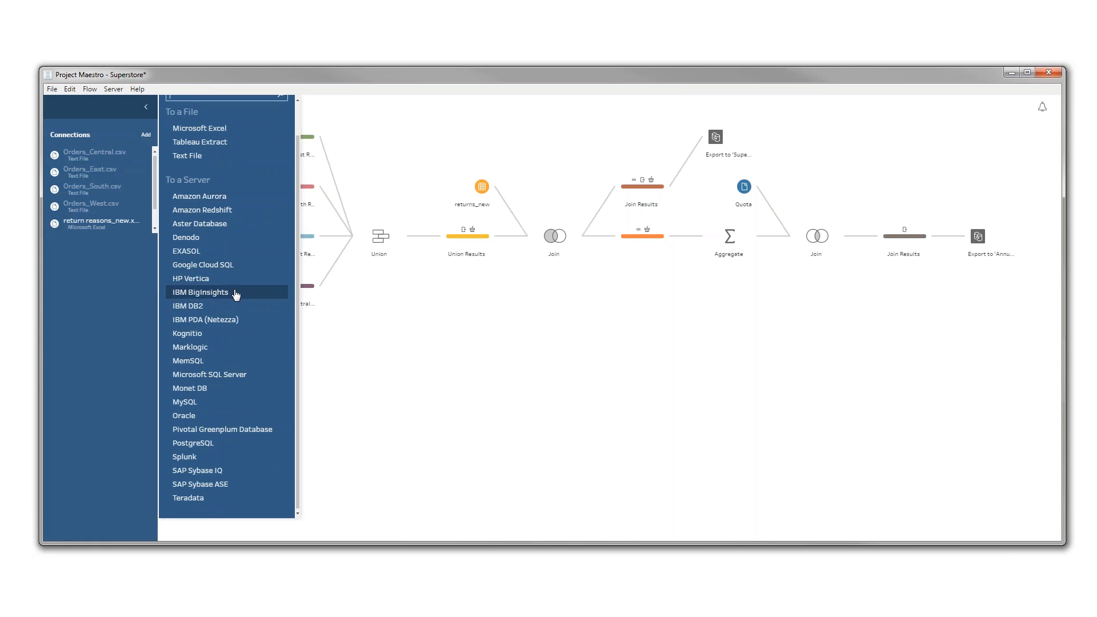
scroll(235, 392, up, 1)
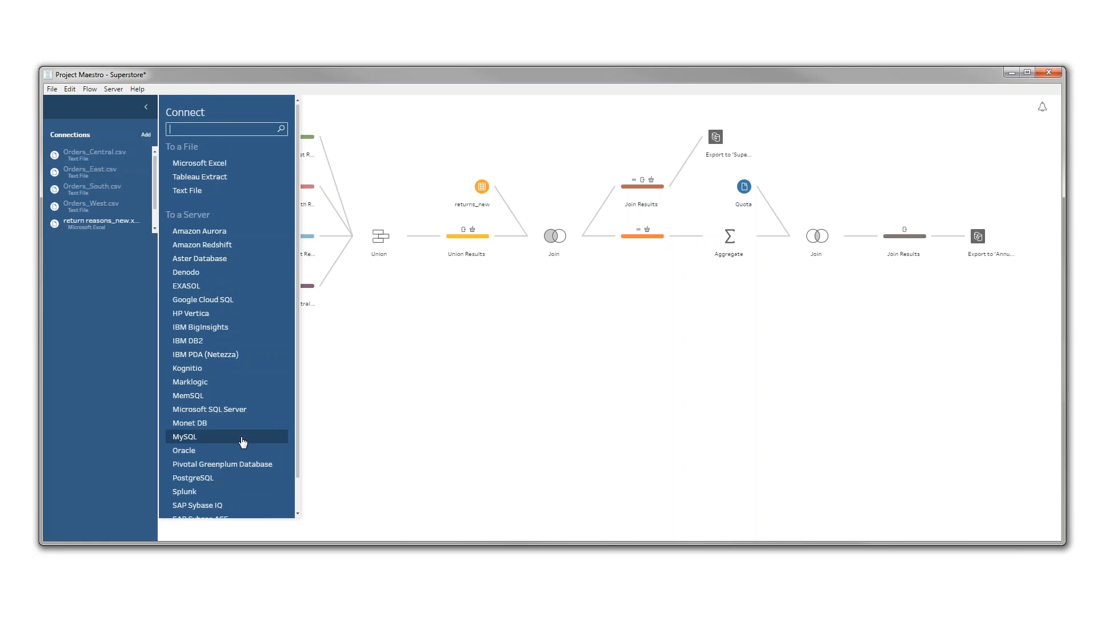
scroll(243, 443, down, 1)
scroll(243, 443, up, 1)
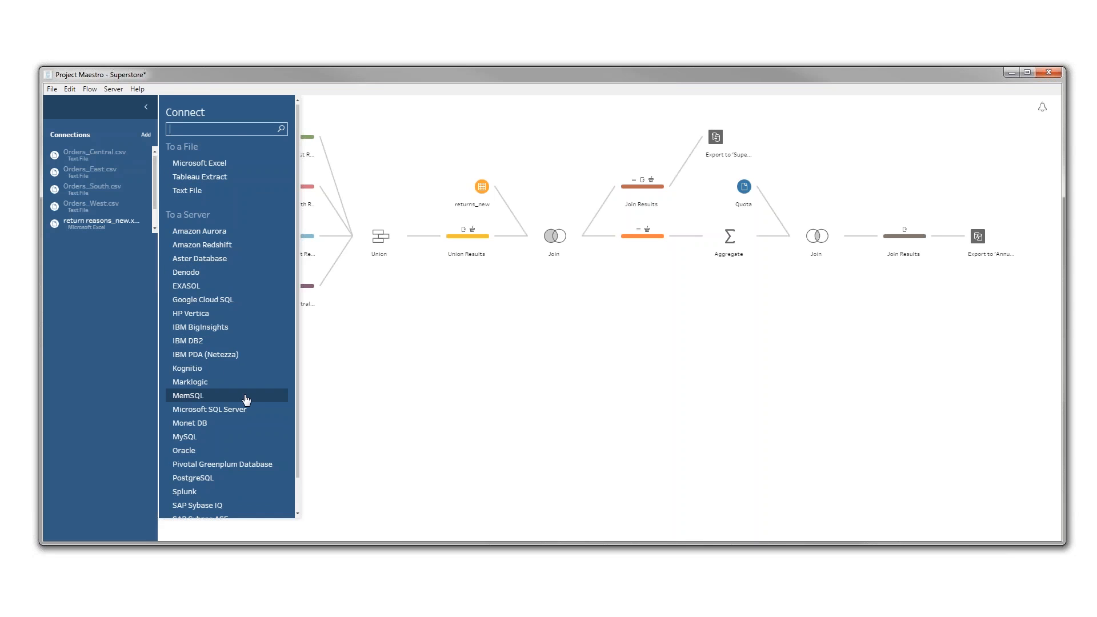
click(123, 310)
Show the tables of Orders_Central.csv and view the Orders_West input's data sample settings with the whole flow in sight.
click(94, 153)
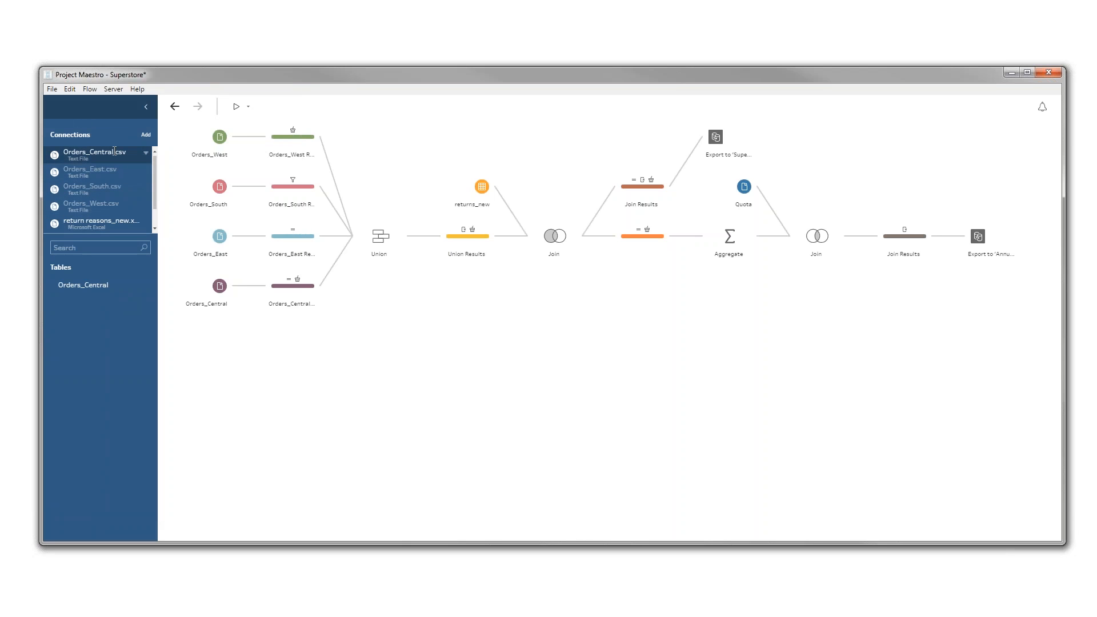
click(217, 139)
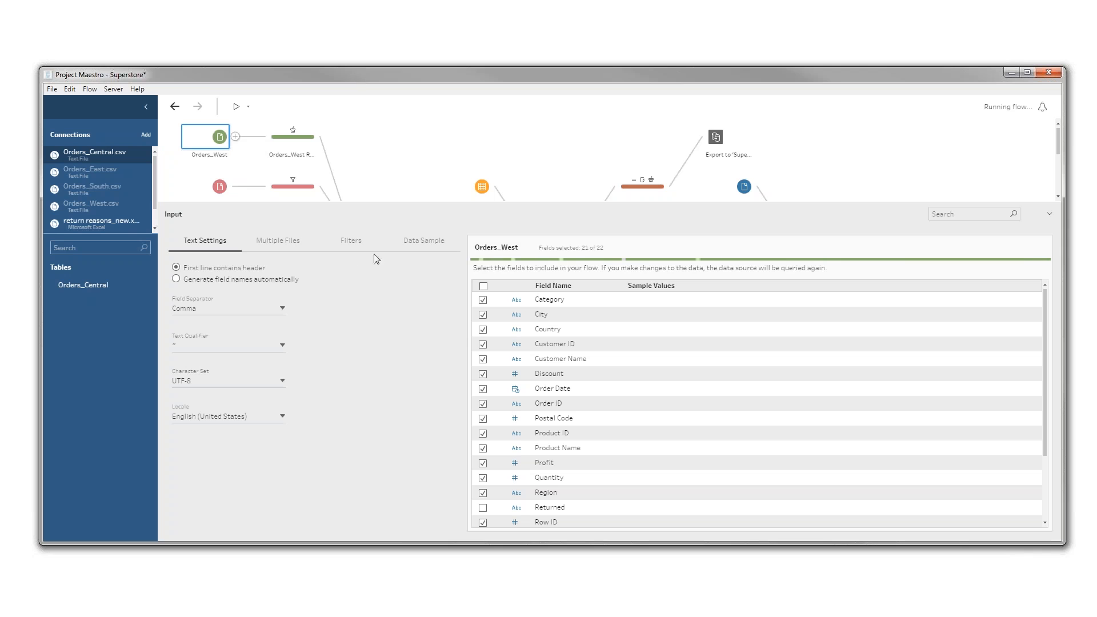
click(410, 243)
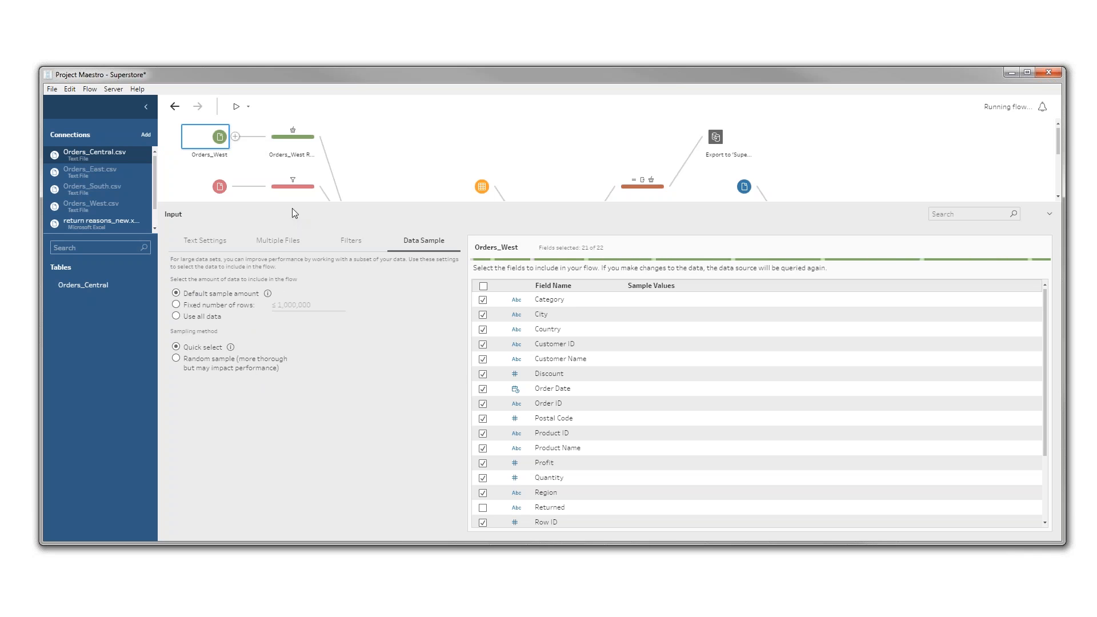
drag(293, 202, 298, 324)
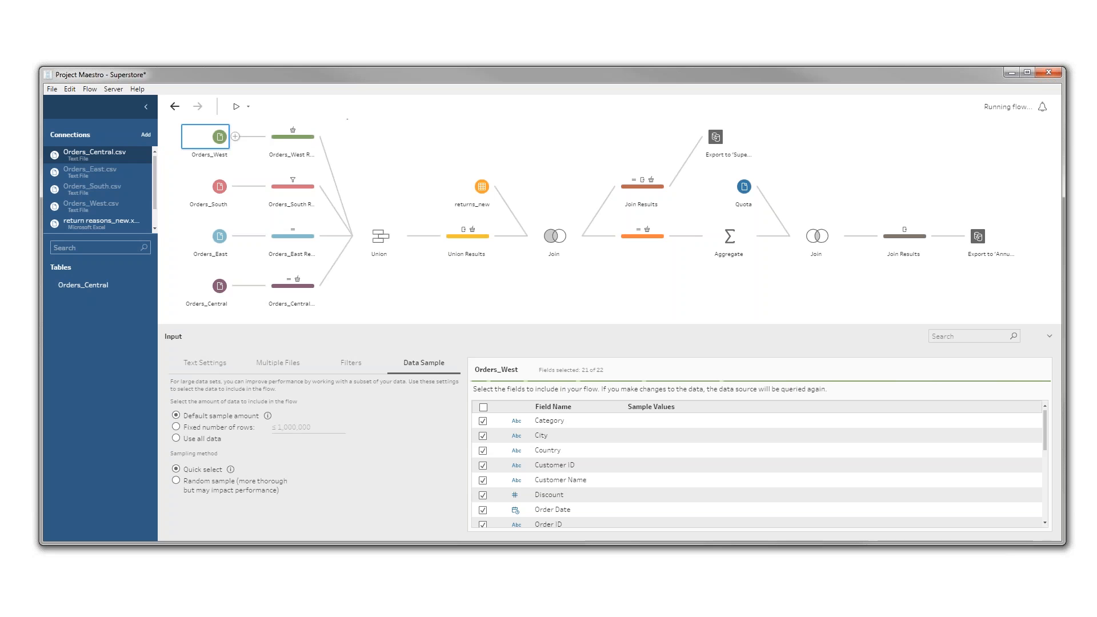
View the Orders_West and Orders_South cleaning results in a maximized window with an enlarged results pane.
click(280, 144)
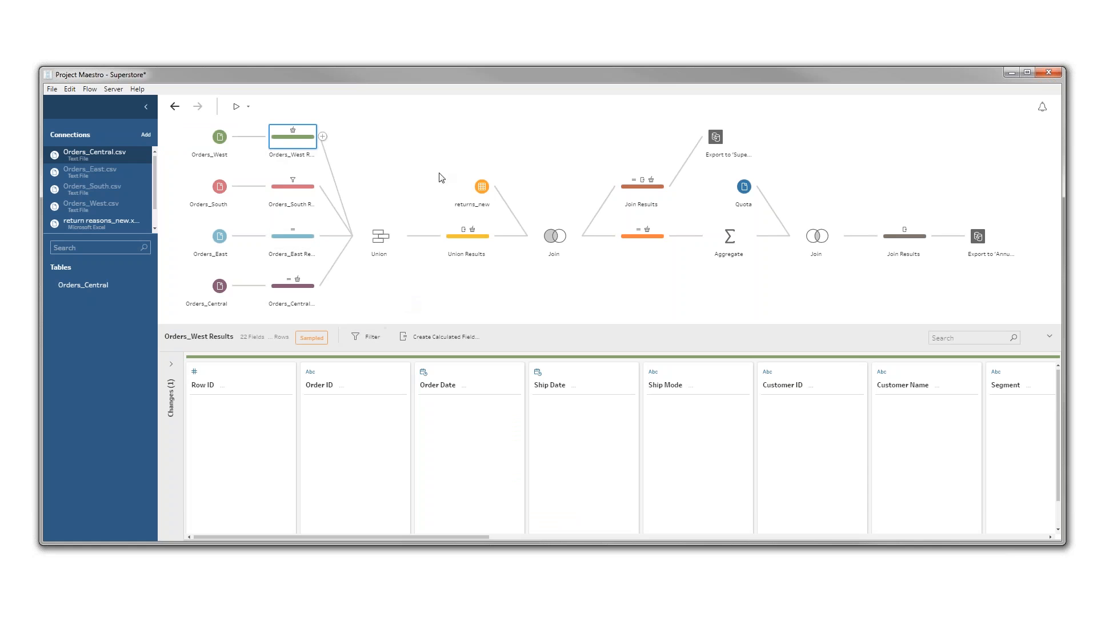
double_click(489, 75)
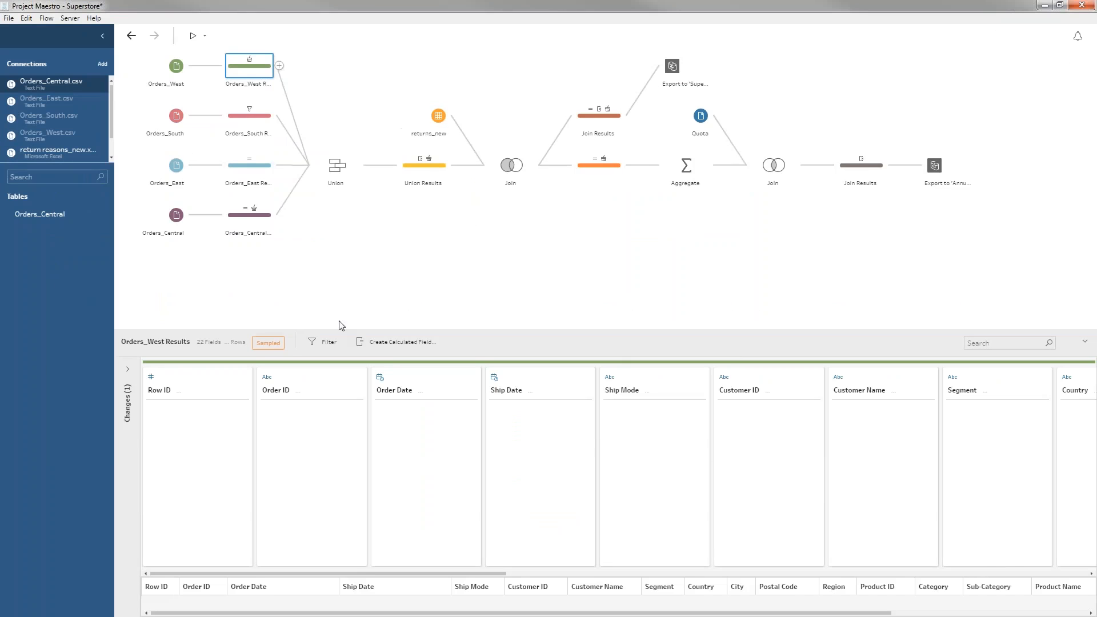
drag(339, 330, 331, 247)
click(263, 123)
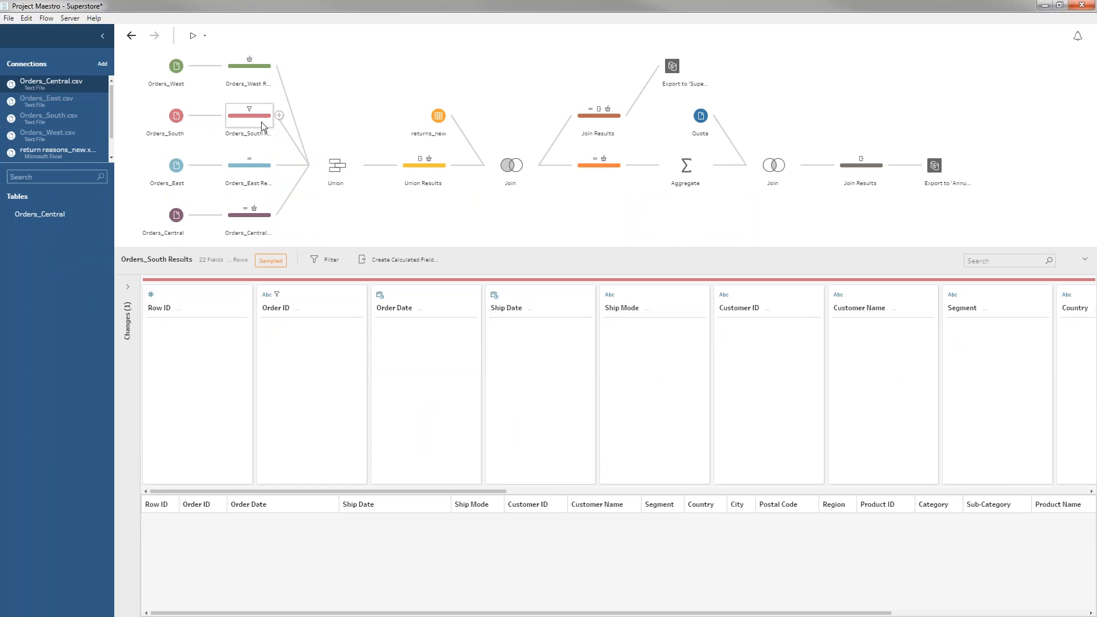
View the Union step, the Union Results step and the Annual Regional Performance.tde export one after another.
click(328, 174)
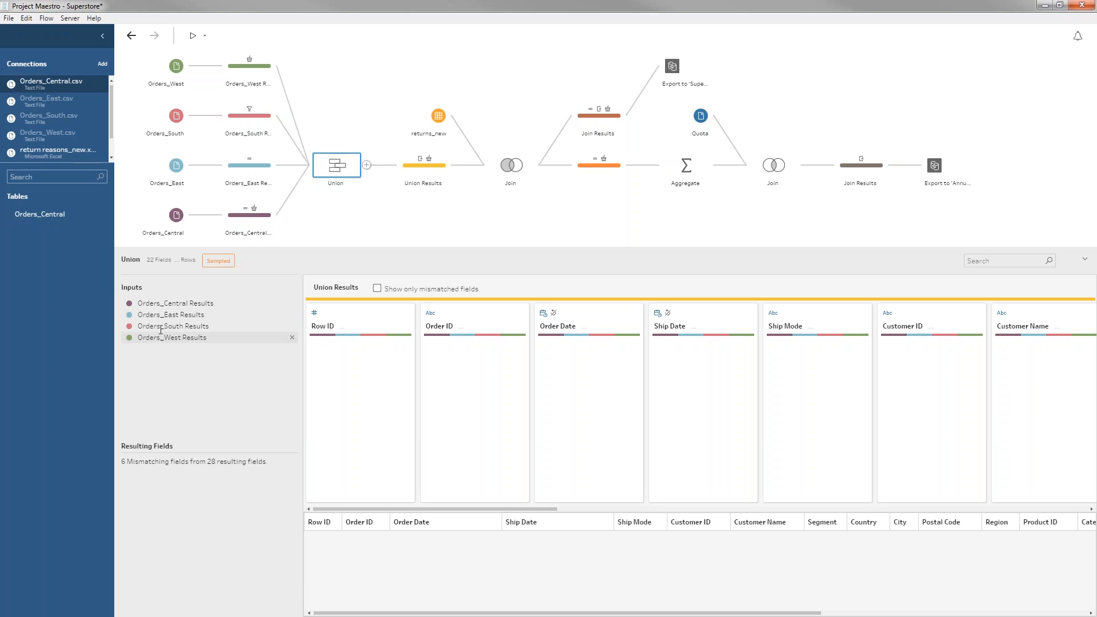
click(410, 170)
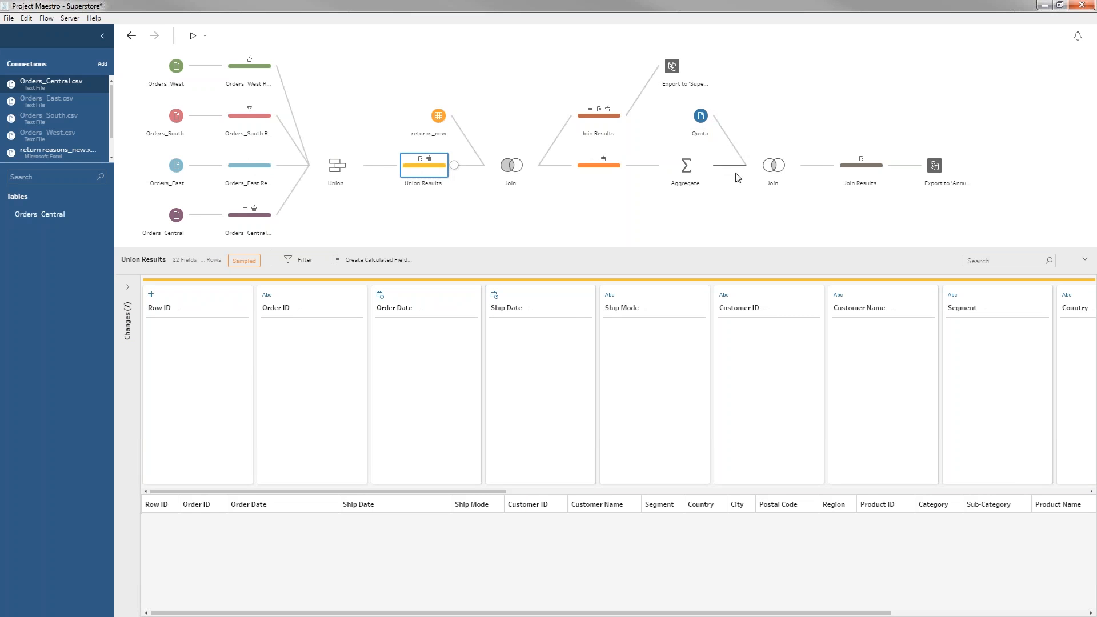
click(954, 171)
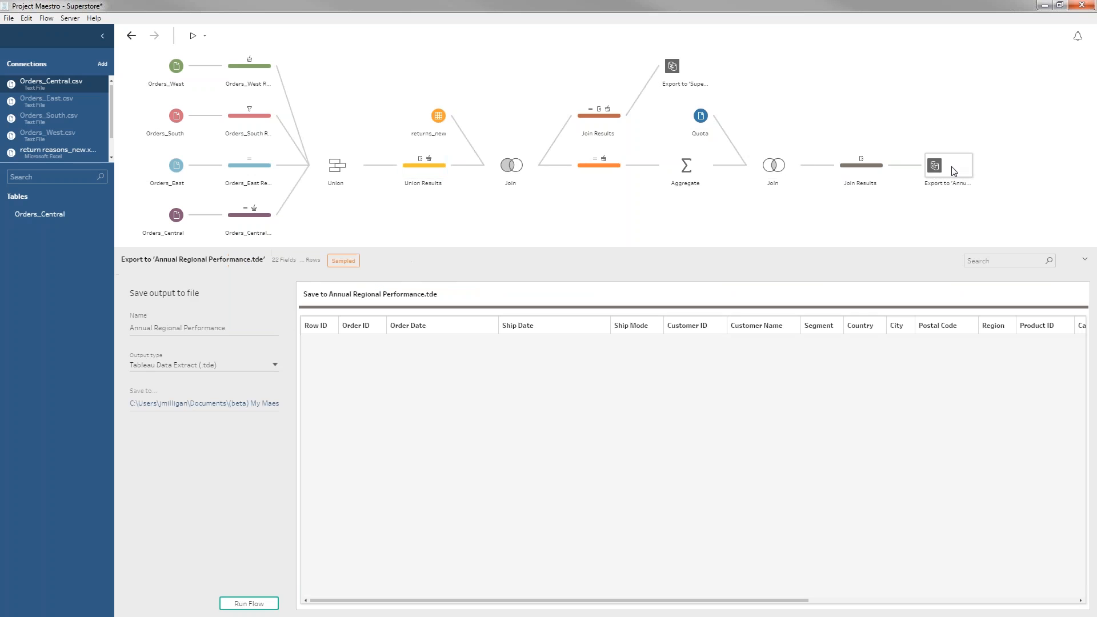
View the output types offered for the Annual Regional Performance export without changing the type, and give the flow pane more height.
click(265, 365)
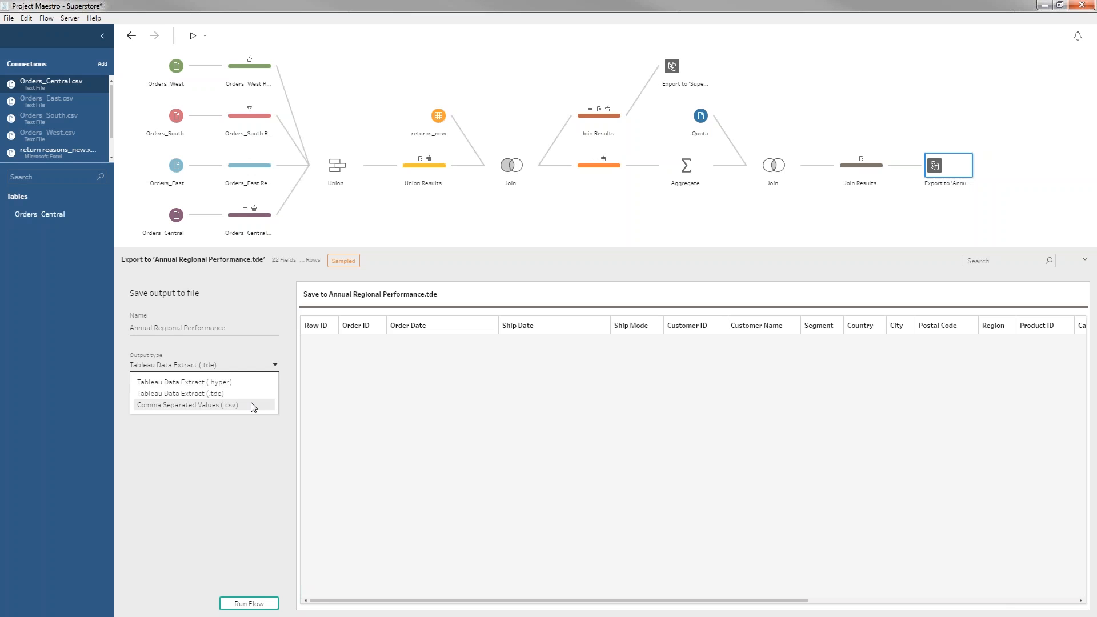
click(236, 431)
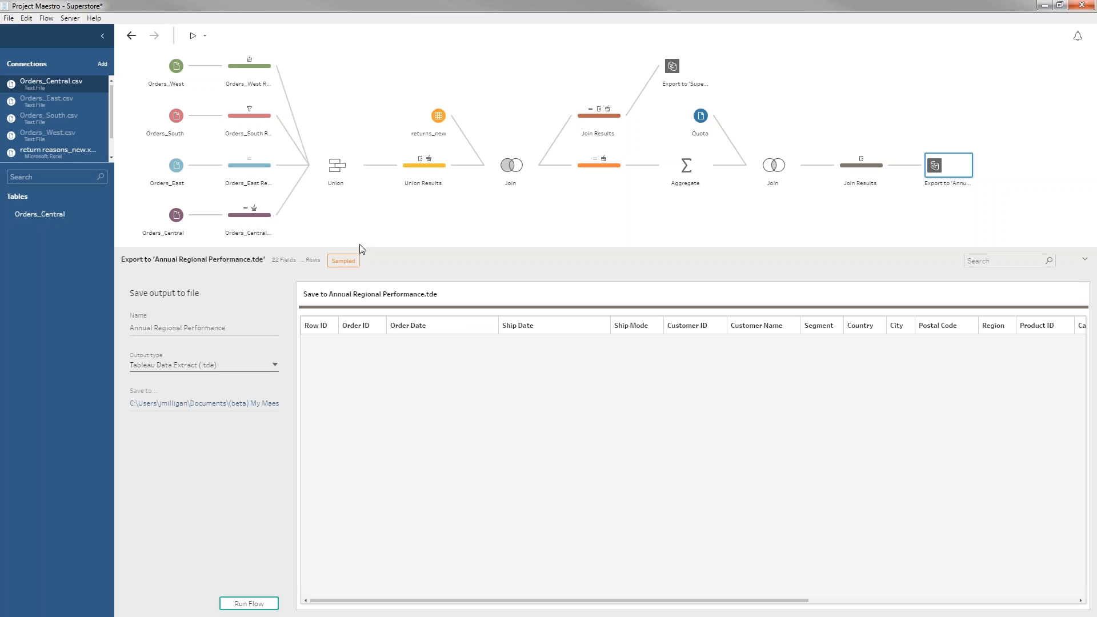
drag(360, 249, 360, 298)
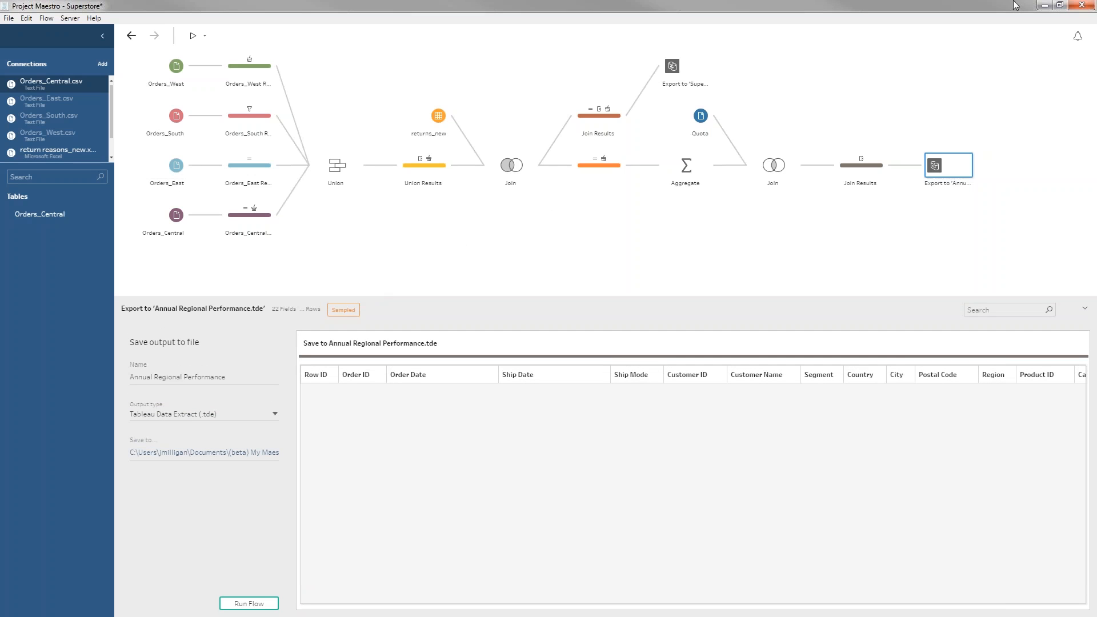
Close the Superstore flow without saving the changes.
click(1079, 8)
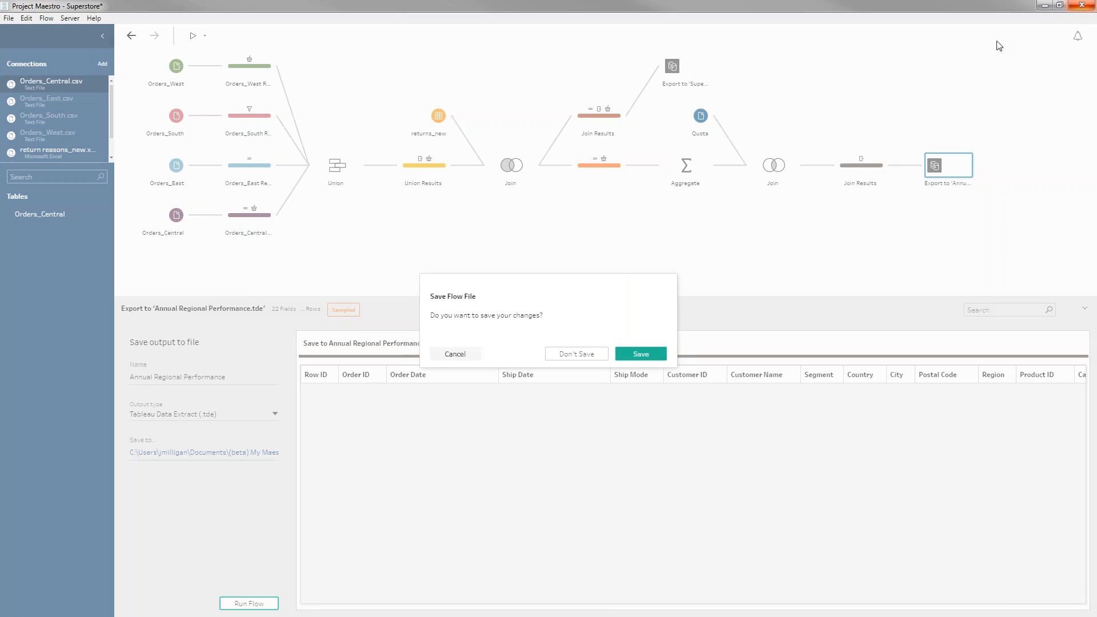
click(569, 355)
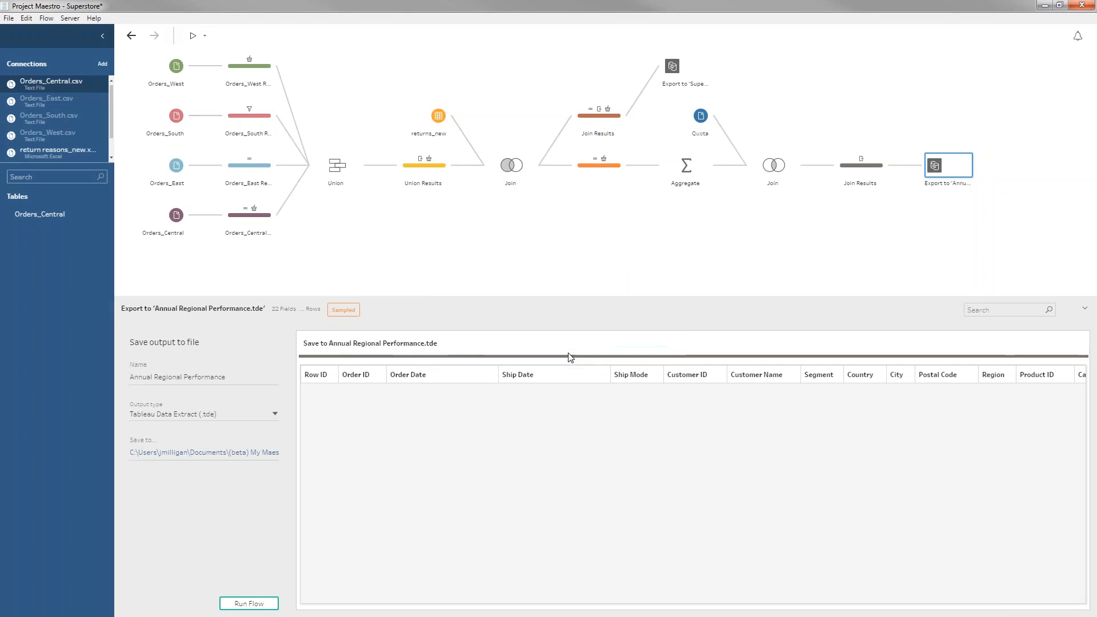
click(1079, 7)
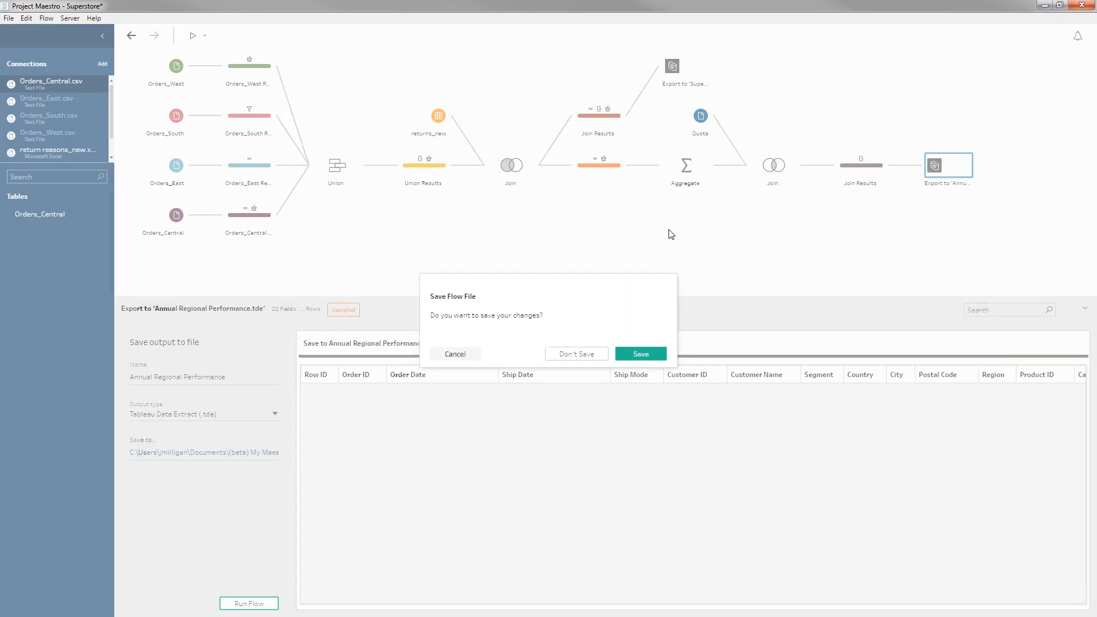
click(592, 357)
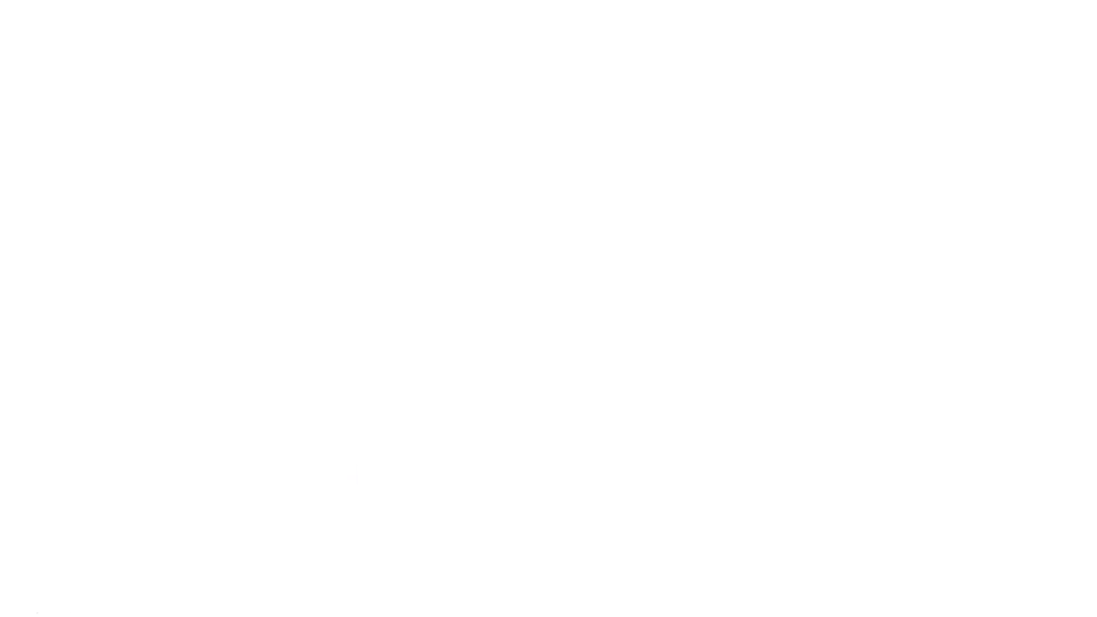
key(Right)
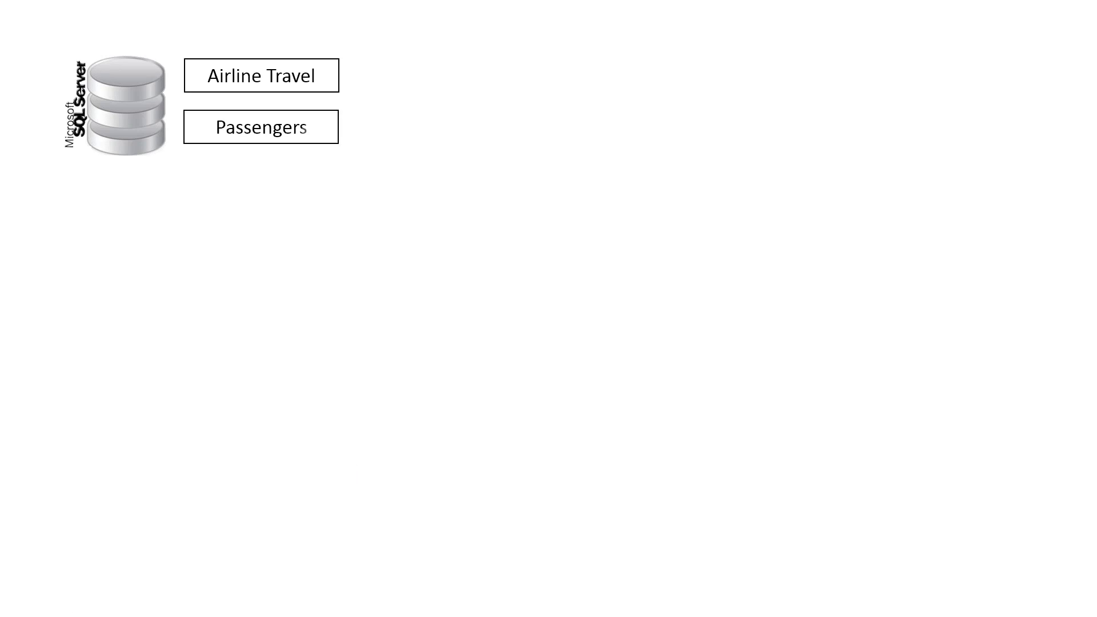
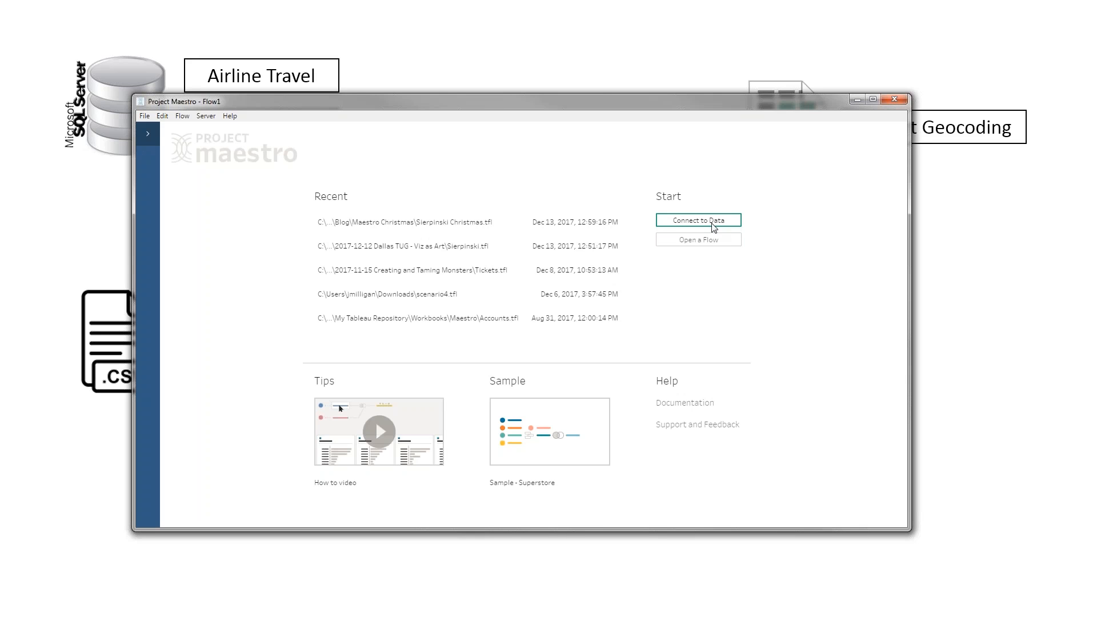
Connect a new flow to the Microsoft SQL Server TDS-WS41-JM\TDS using Windows Authentication.
click(714, 226)
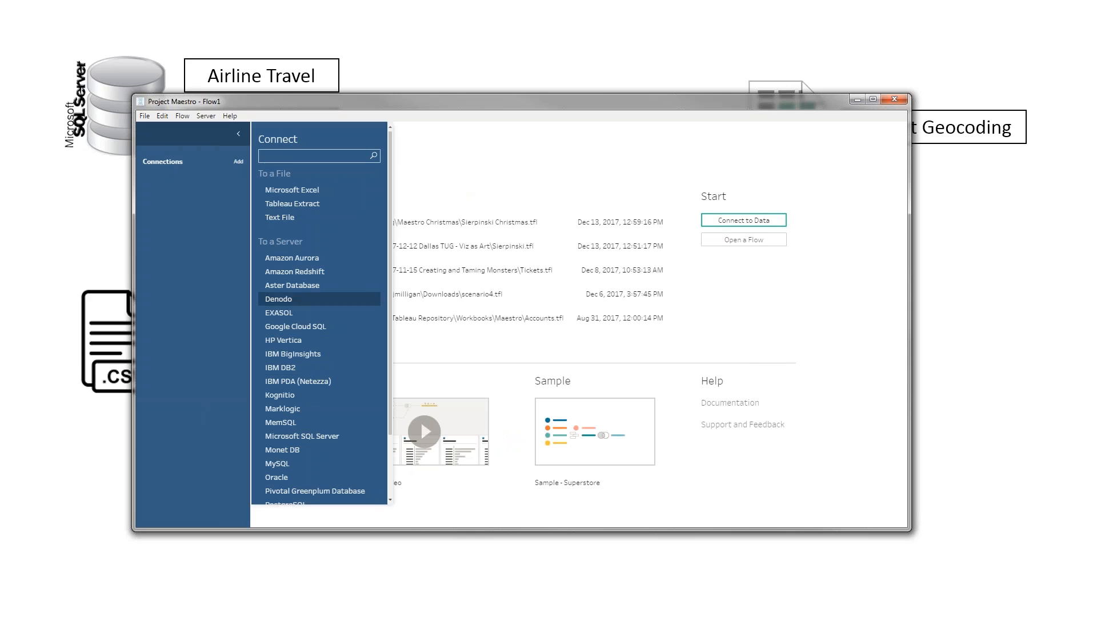
click(341, 437)
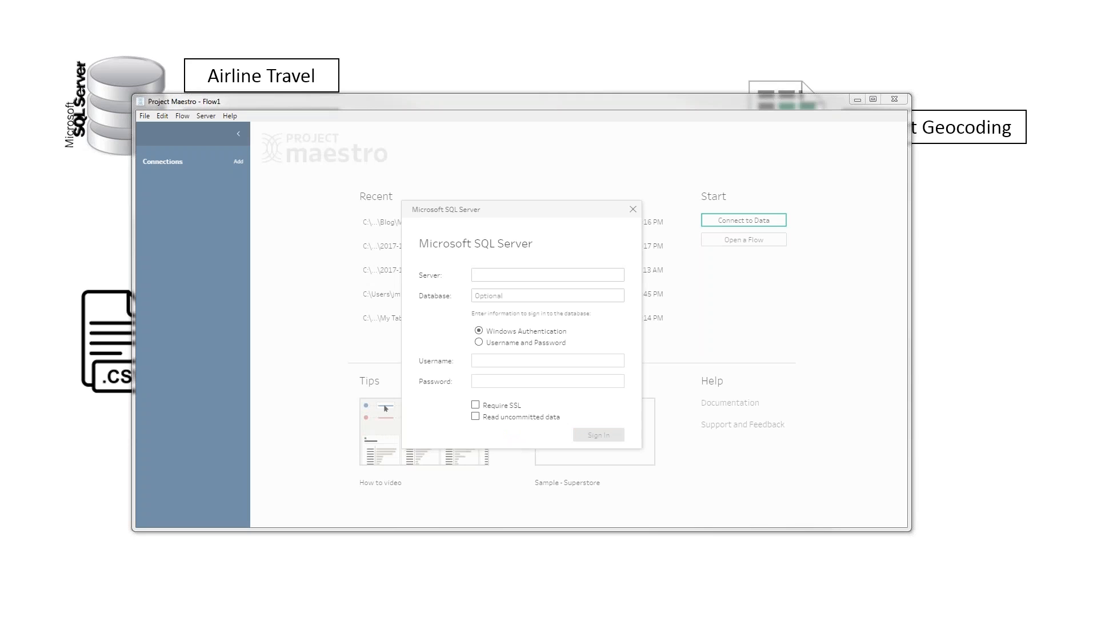
click(524, 275)
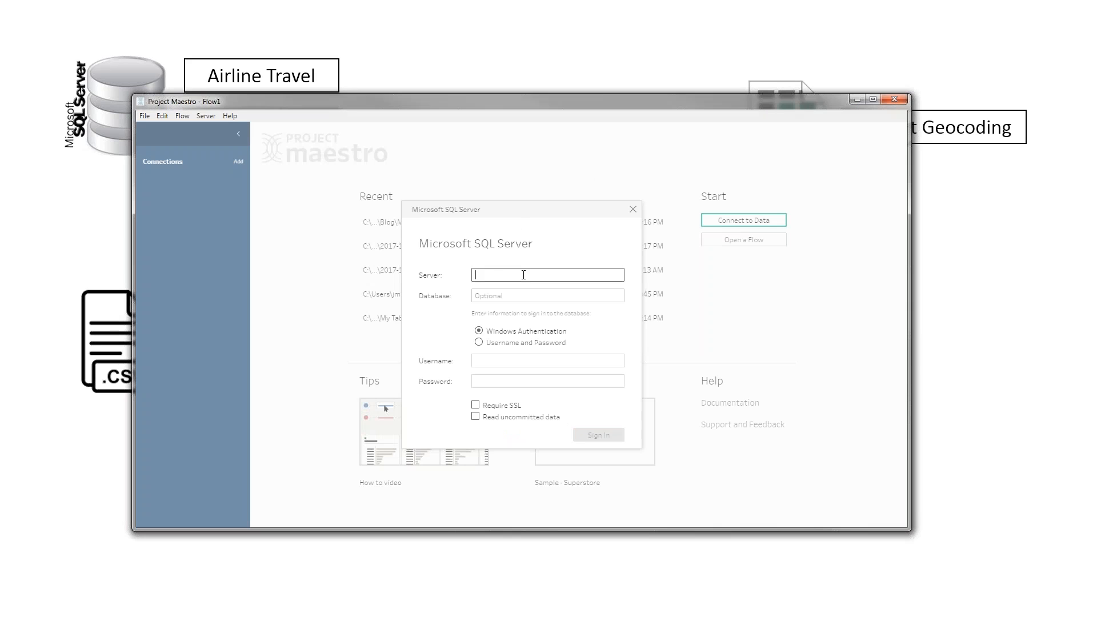
text(TDS-W541-JM\TDS)
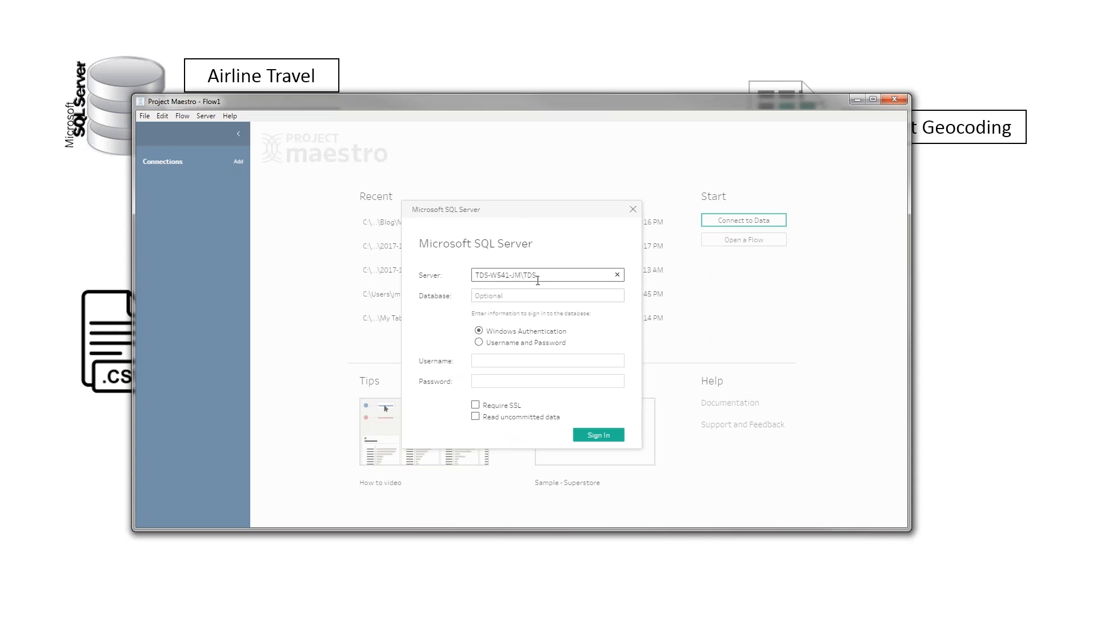
click(590, 437)
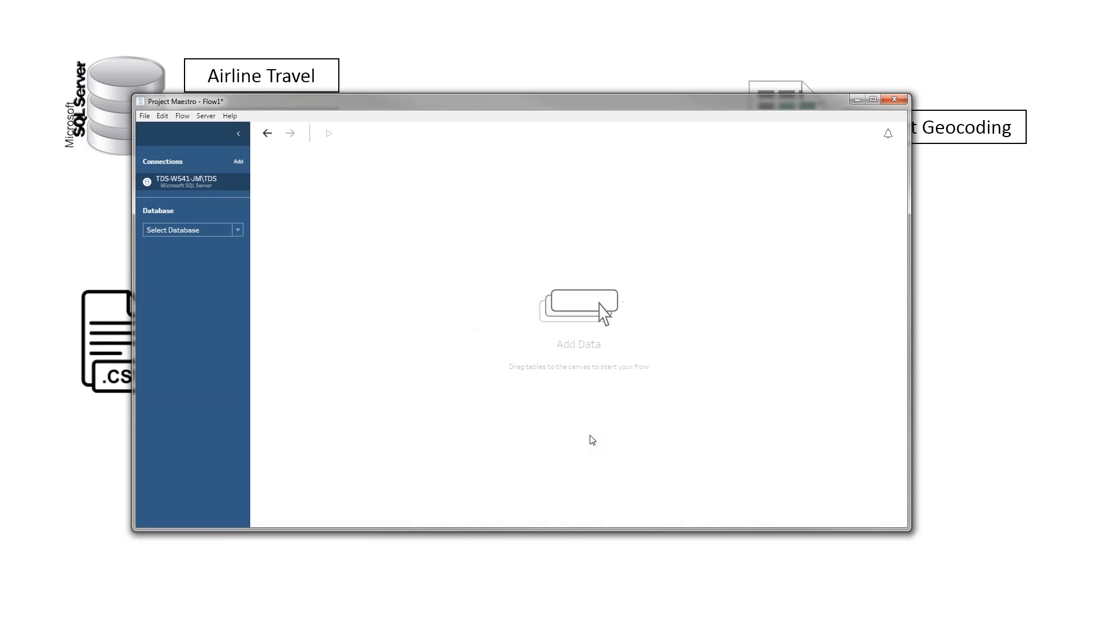
Choose the Sandbox database, add its Airline_Ticket_Purchases table to the flow as an input, and maximize the window.
click(220, 232)
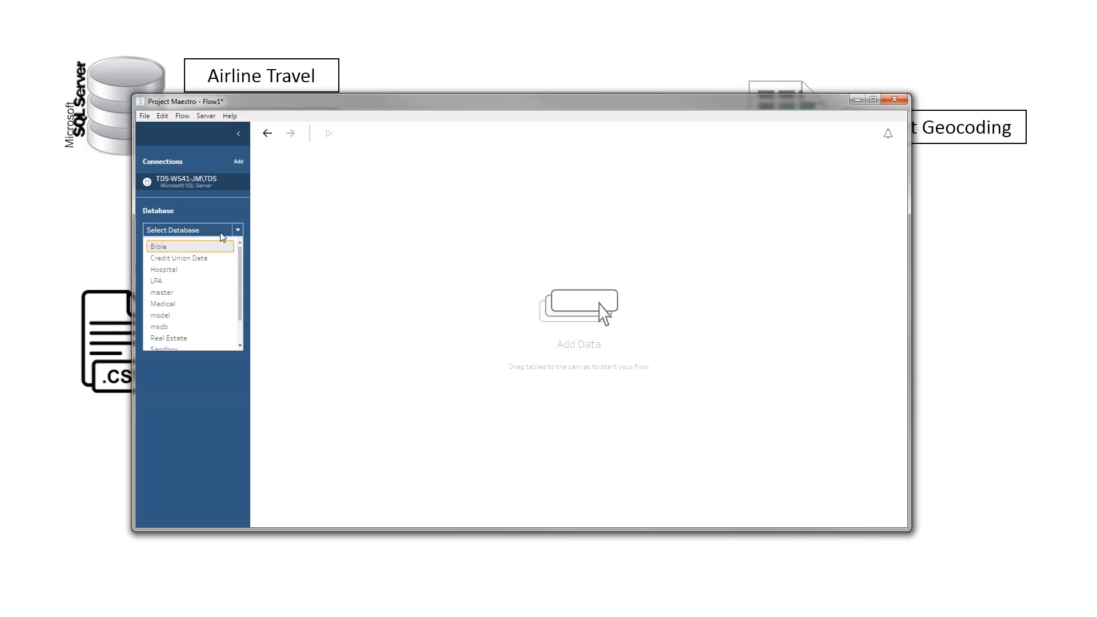
scroll(179, 314, down, 1)
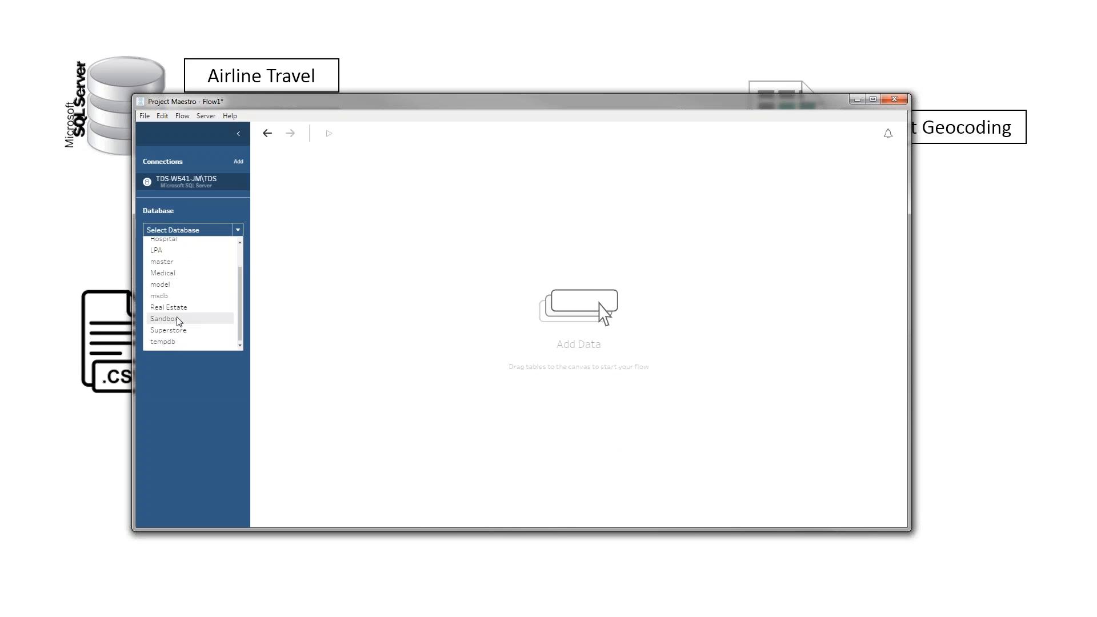
click(178, 319)
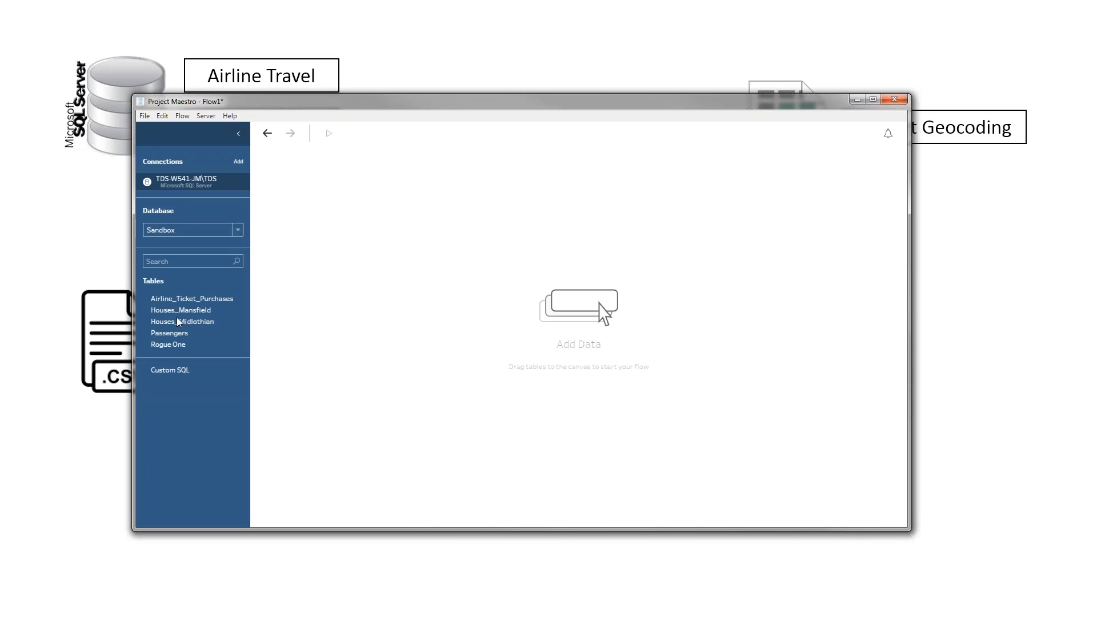
drag(170, 299, 368, 266)
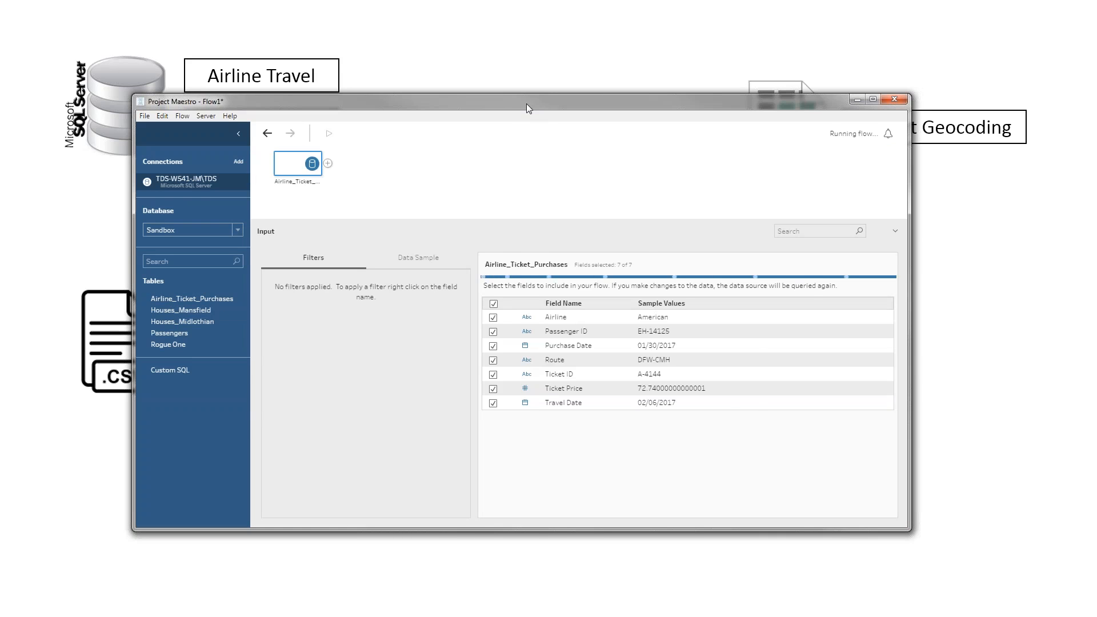
double_click(527, 104)
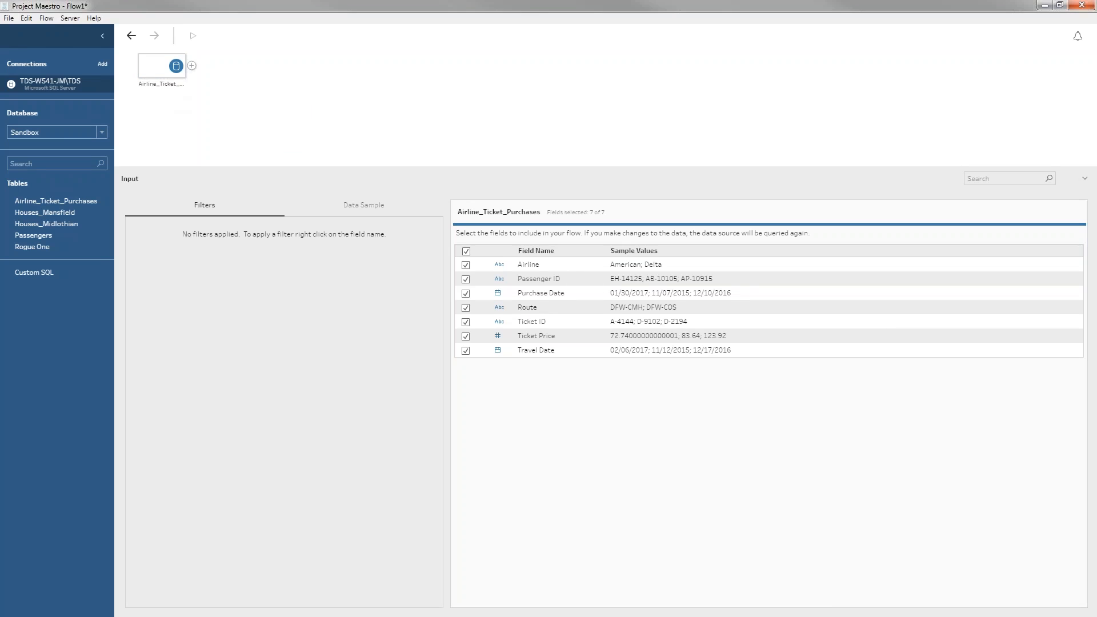
Add a cleaning step after the Airline_Ticket_Purchases input.
click(166, 80)
click(190, 65)
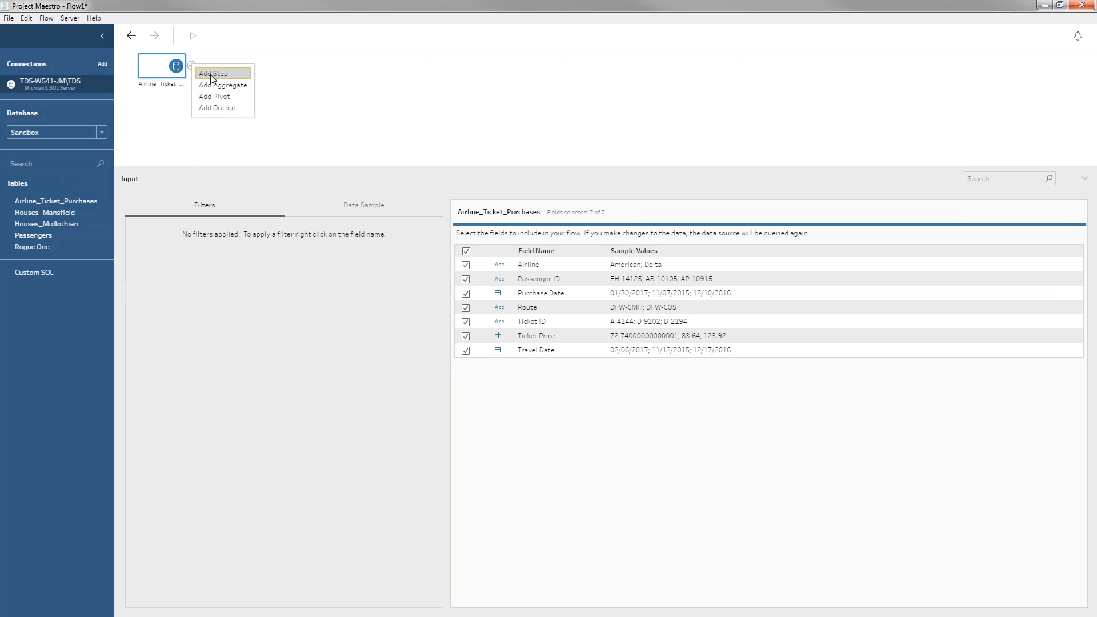
click(212, 74)
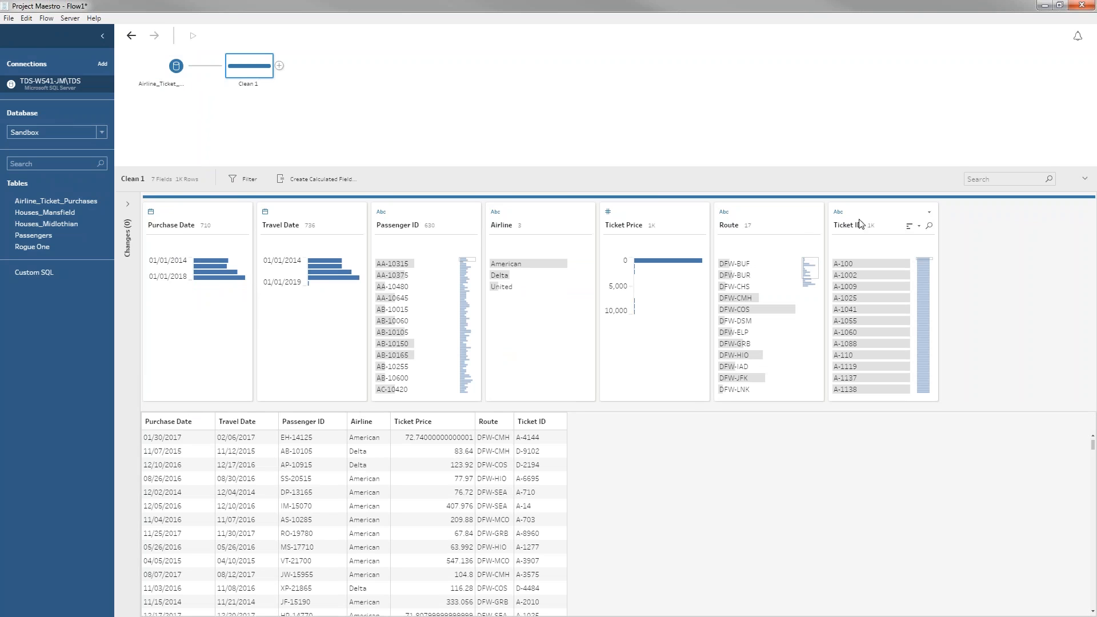
Switch the Purchase Date field from summary to detail view and browse its individual dates to March 2015.
mouse_move(200, 269)
mouse_move(395, 273)
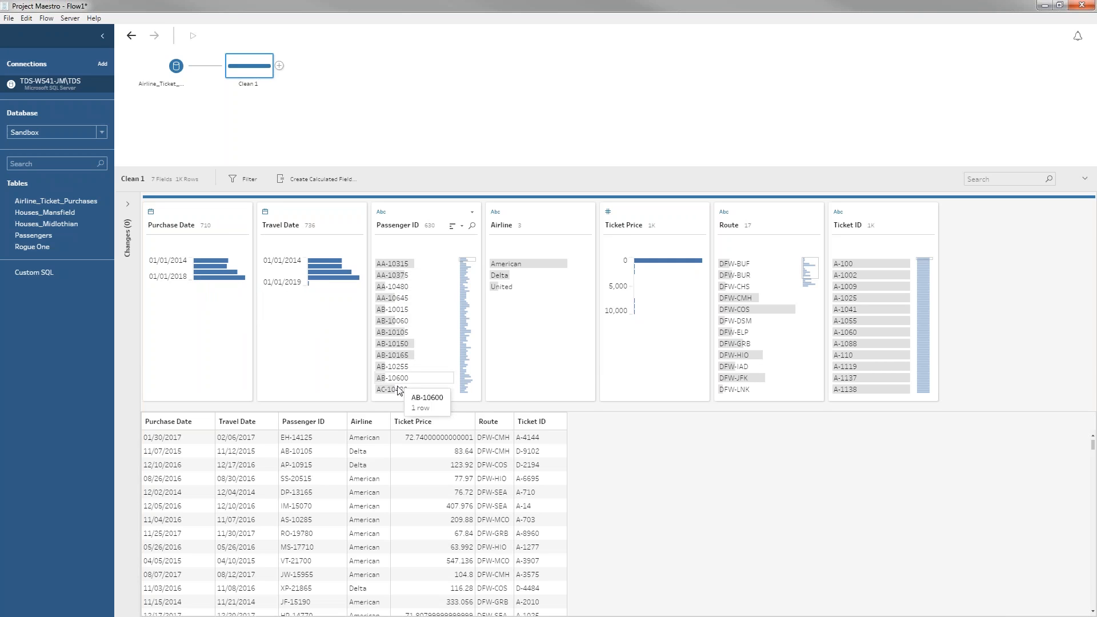
mouse_move(232, 276)
mouse_move(345, 277)
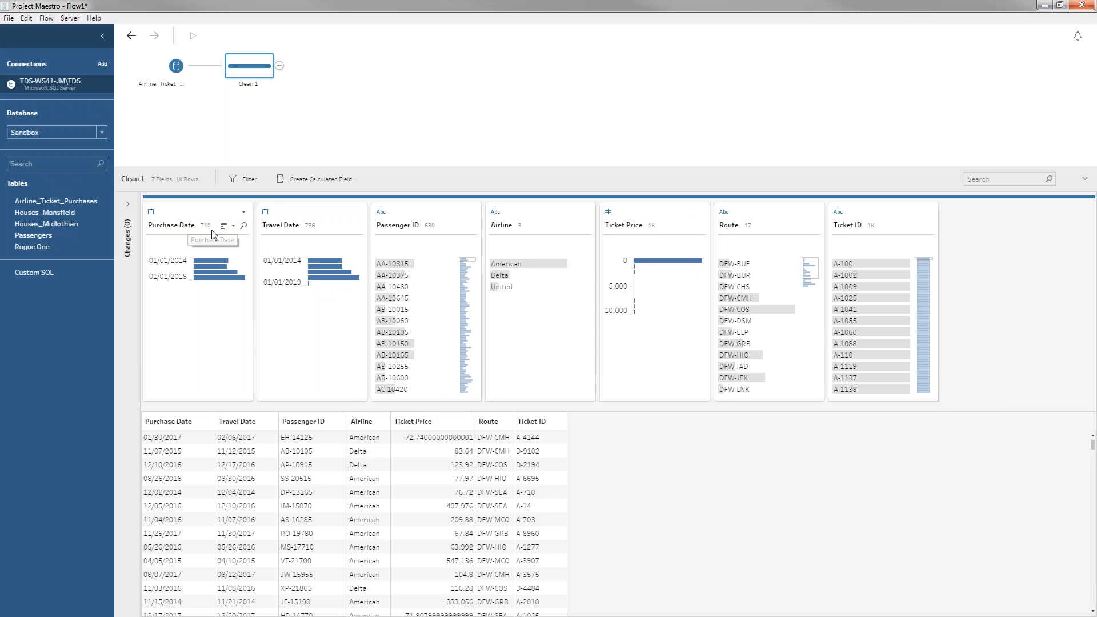
right_click(214, 212)
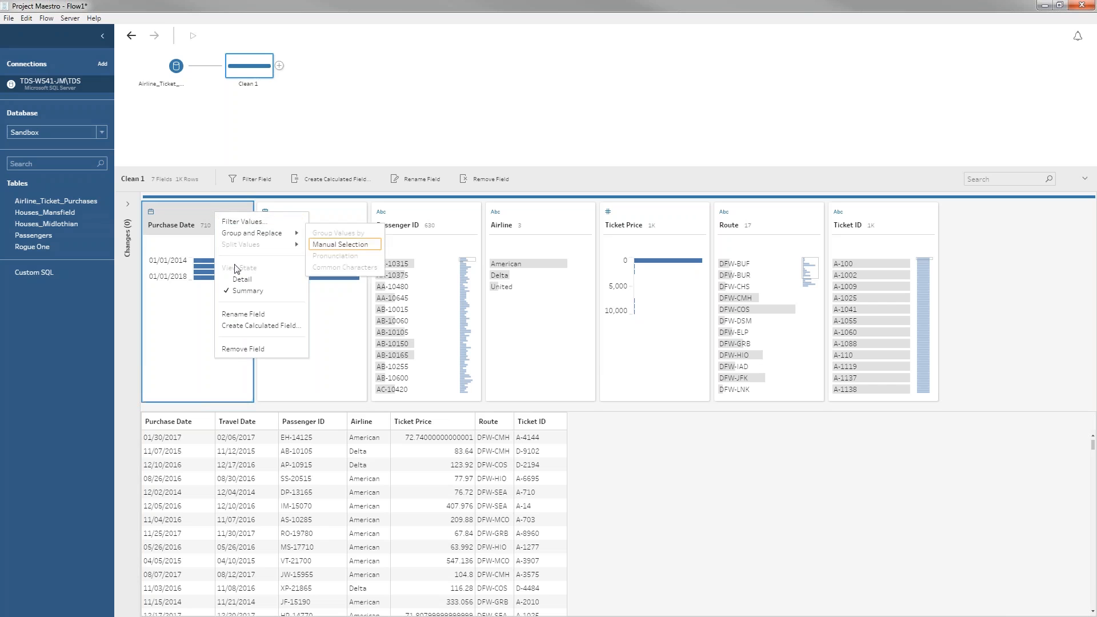
click(245, 279)
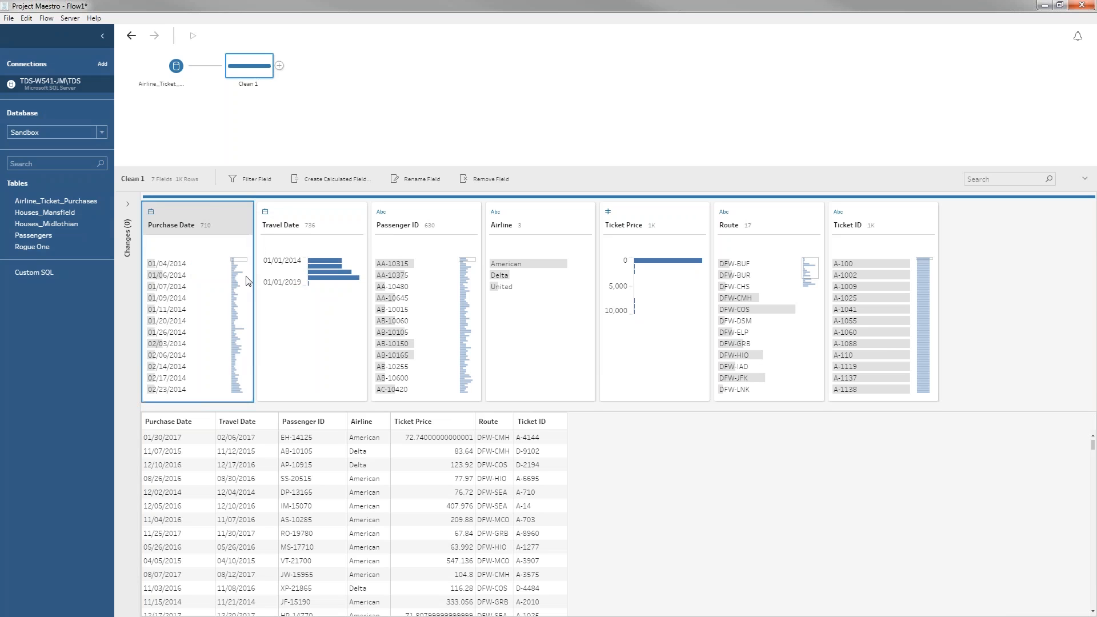
drag(240, 261, 239, 295)
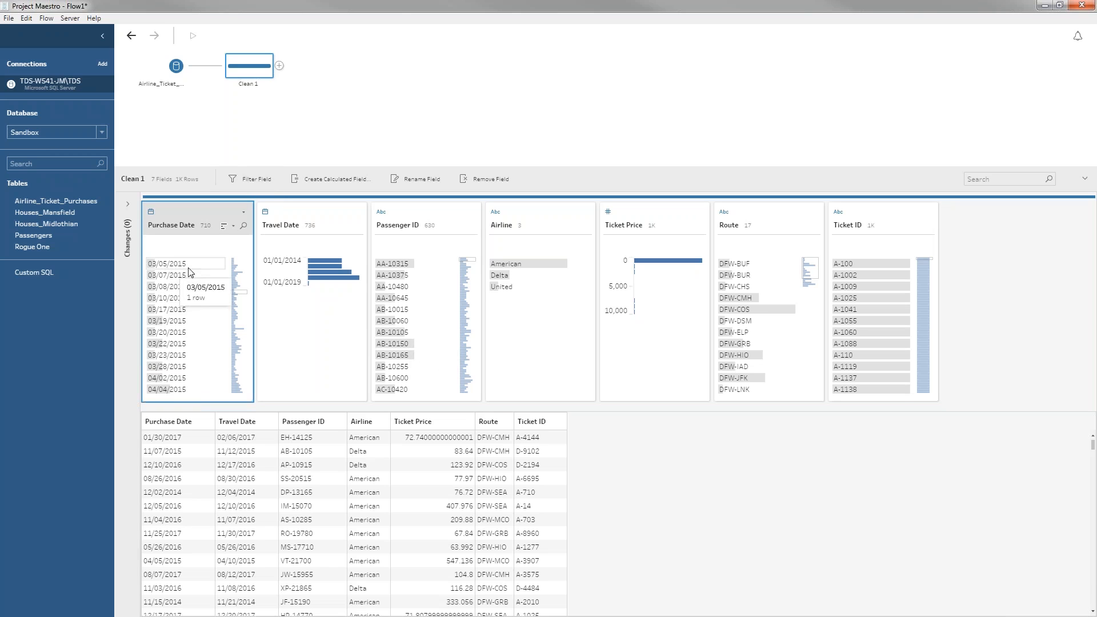
Highlight the data related to purchase date 03/05/2015, and clear that highlight by selecting the Airline field.
click(165, 266)
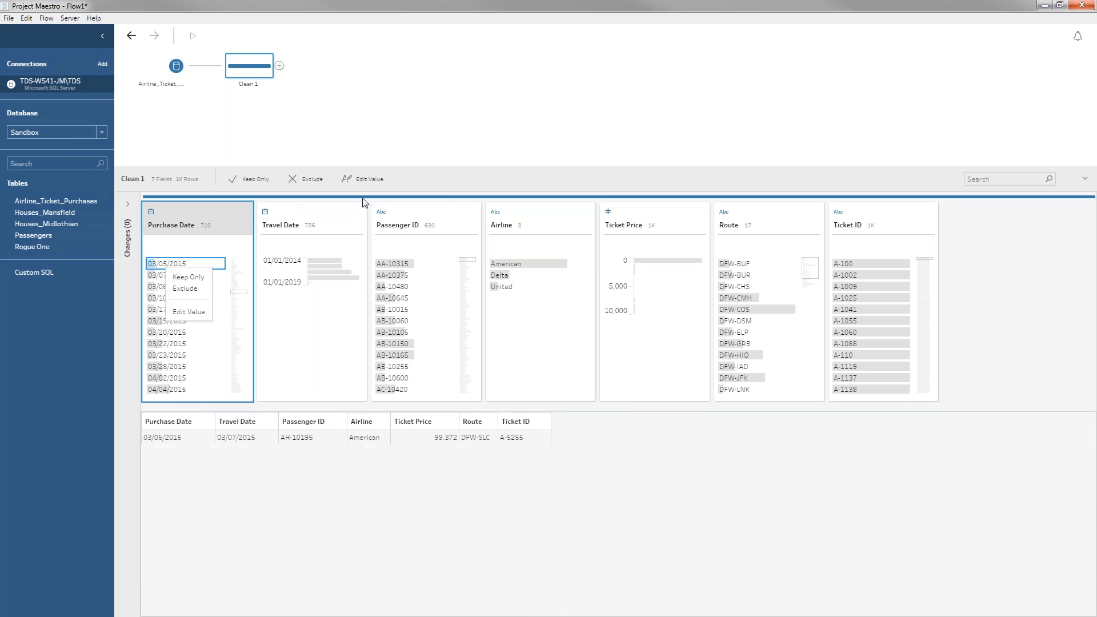
click(586, 212)
click(1011, 332)
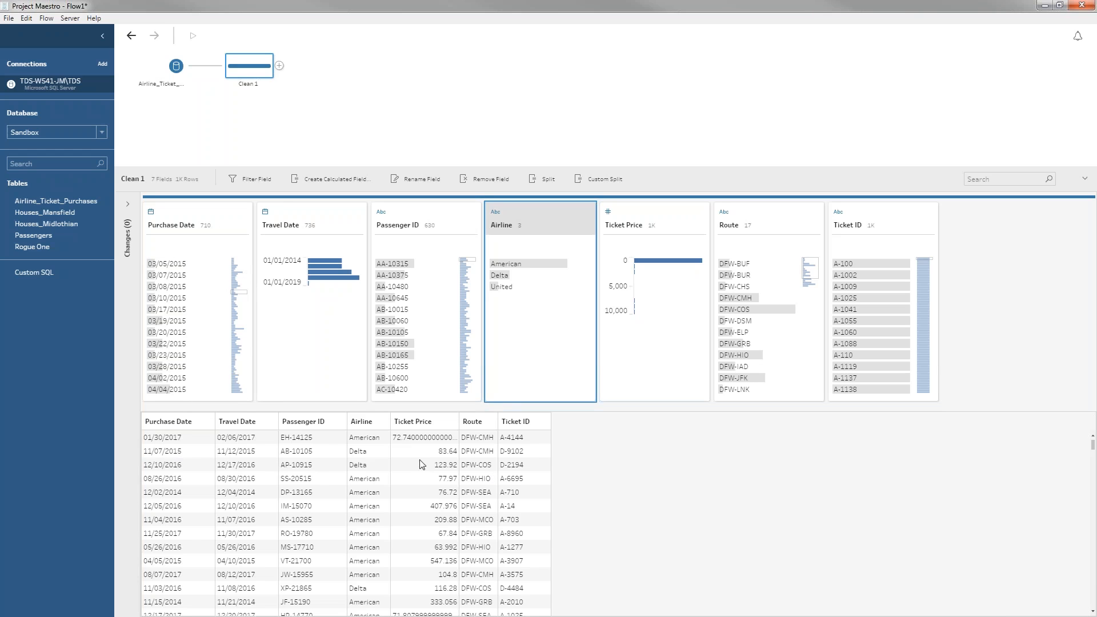
Examine individual Passenger ID, Ticket ID and Ticket Price values in the data grid of the cleaning step.
click(309, 438)
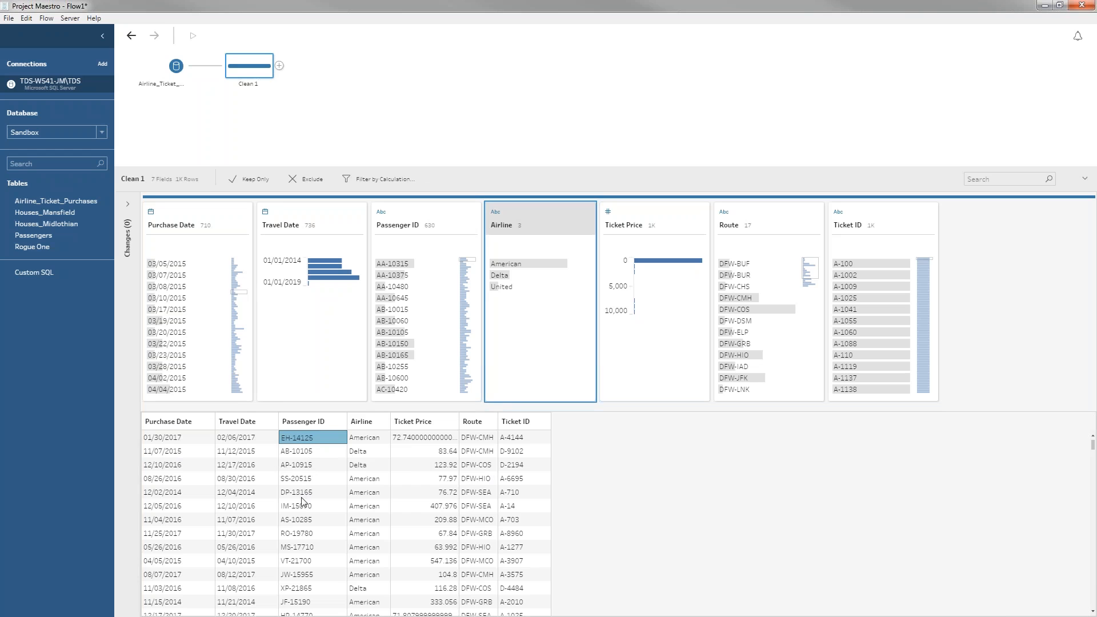
click(304, 494)
click(304, 532)
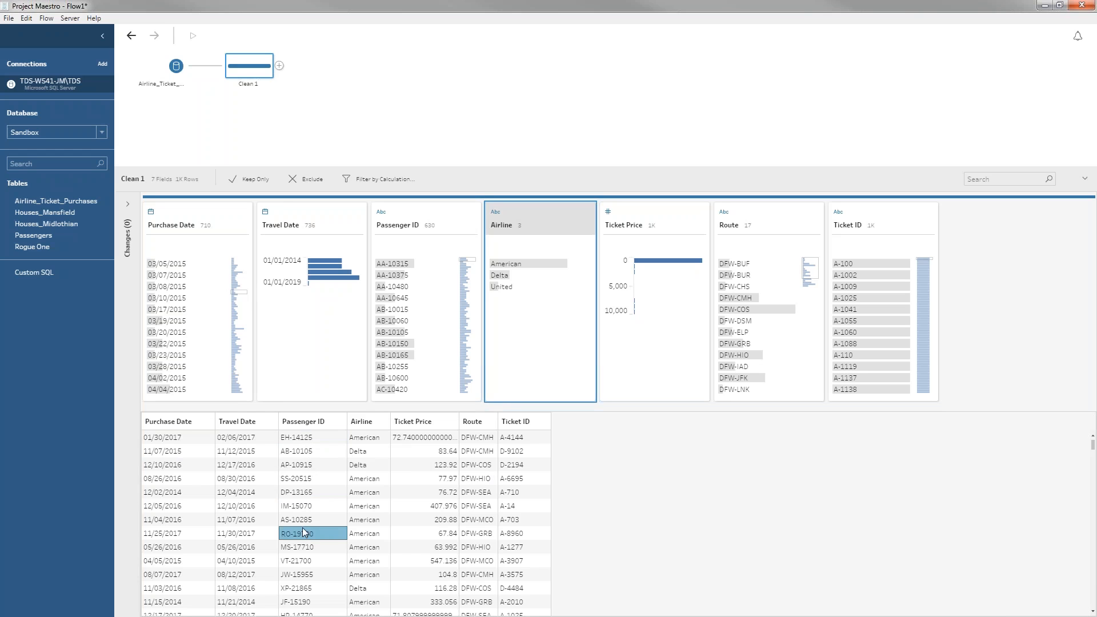
click(525, 466)
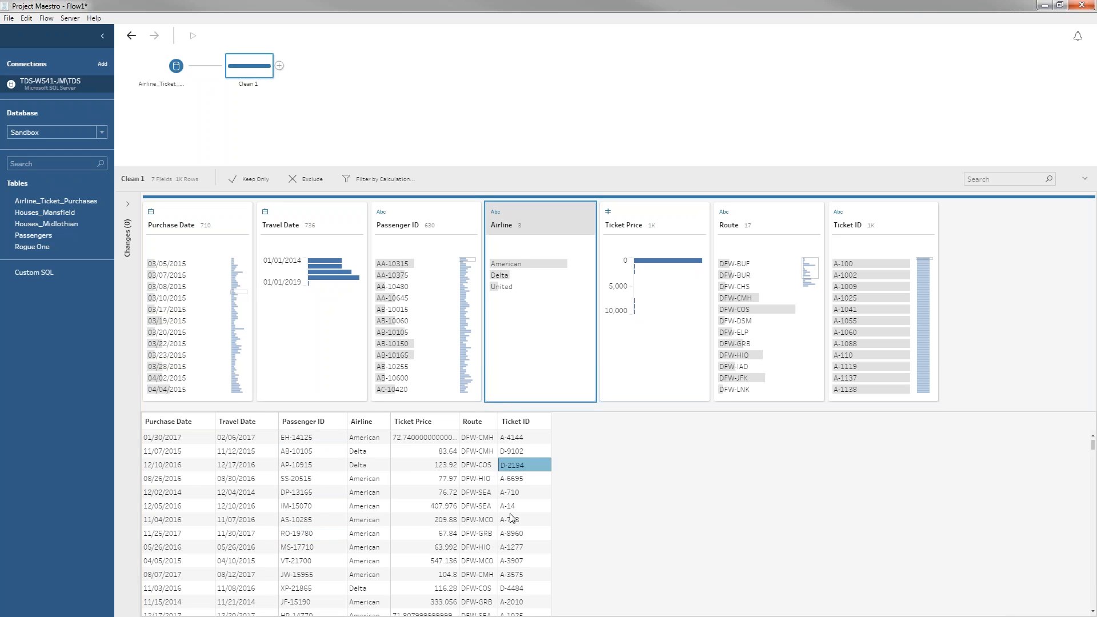
click(512, 518)
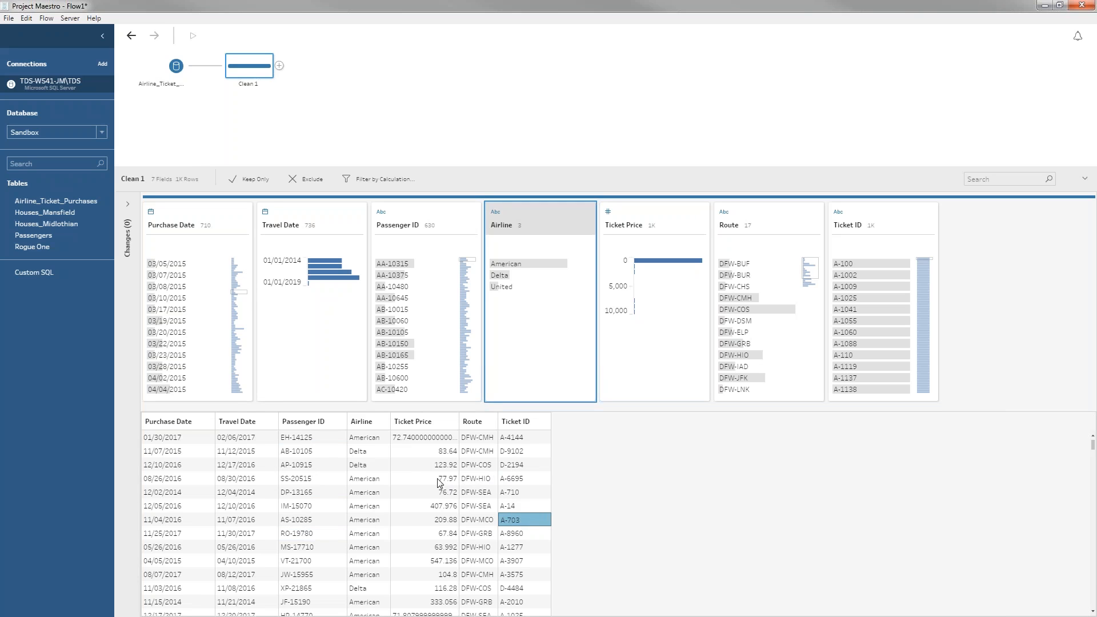
click(417, 465)
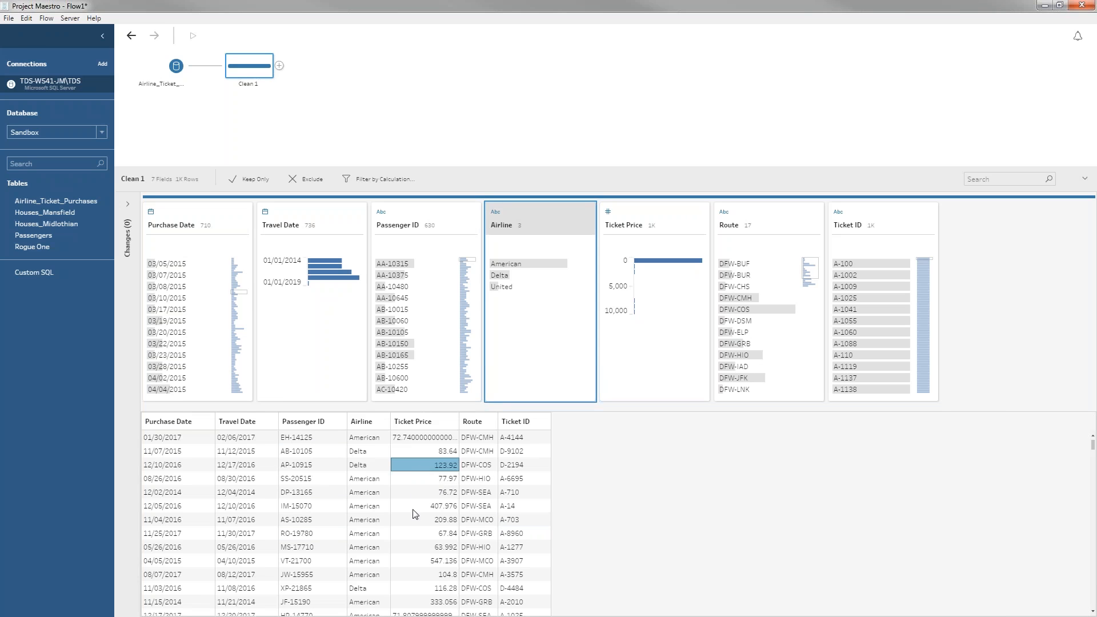
click(297, 506)
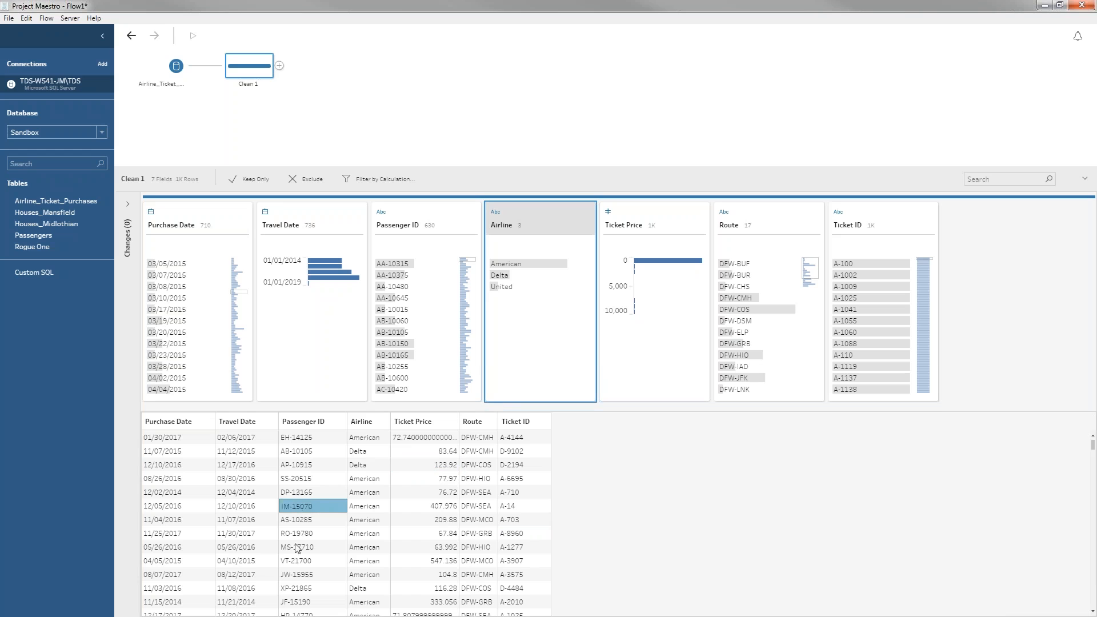
click(296, 562)
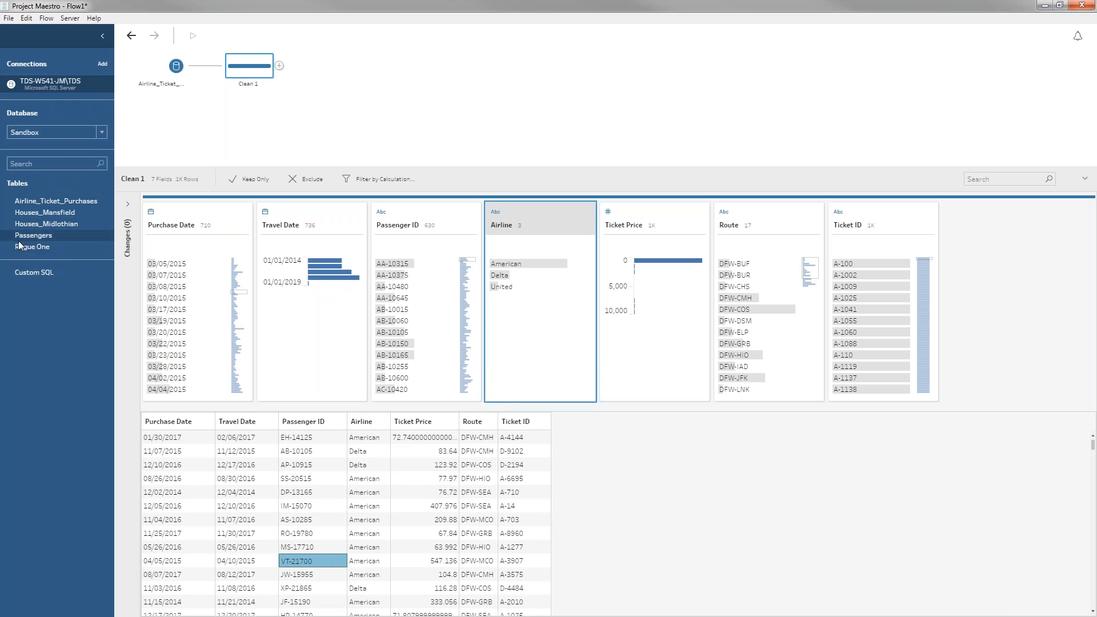
Add the Passengers table to the flow and join it with Clean 1 on Passenger ID.
drag(19, 244, 194, 127)
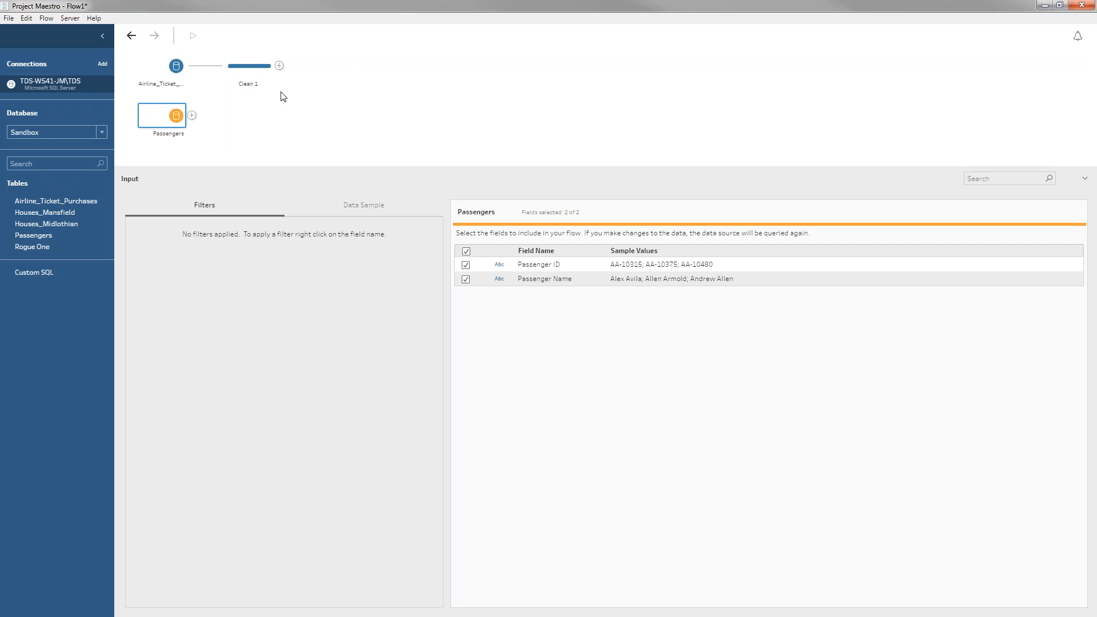
drag(260, 72, 194, 117)
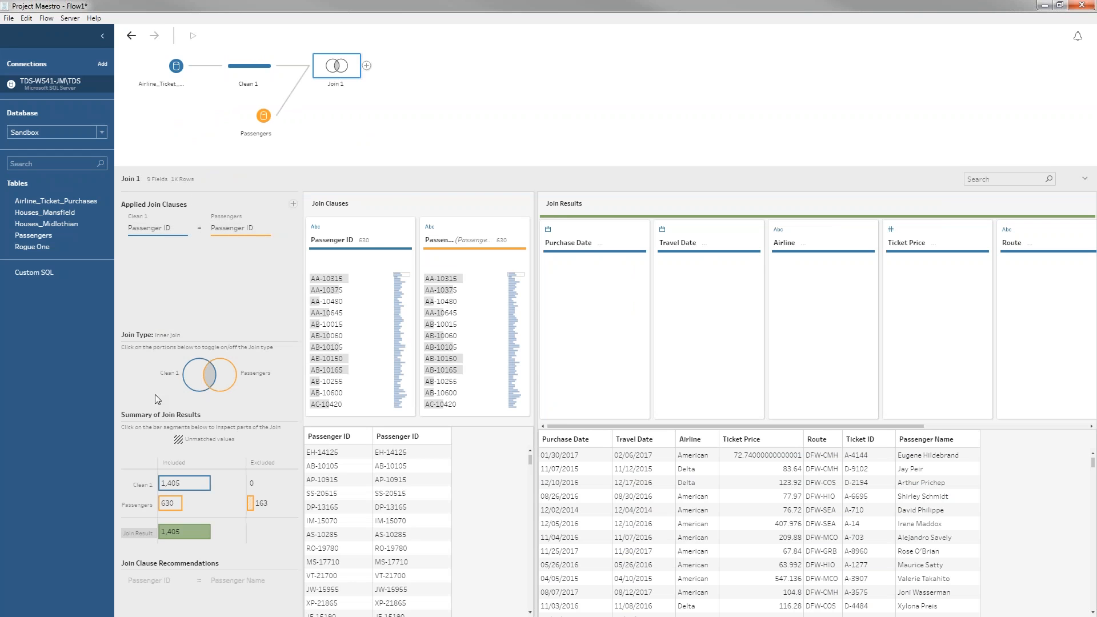
Try a left join, return to the inner join, and examine the included and excluded values in the join summary.
click(192, 385)
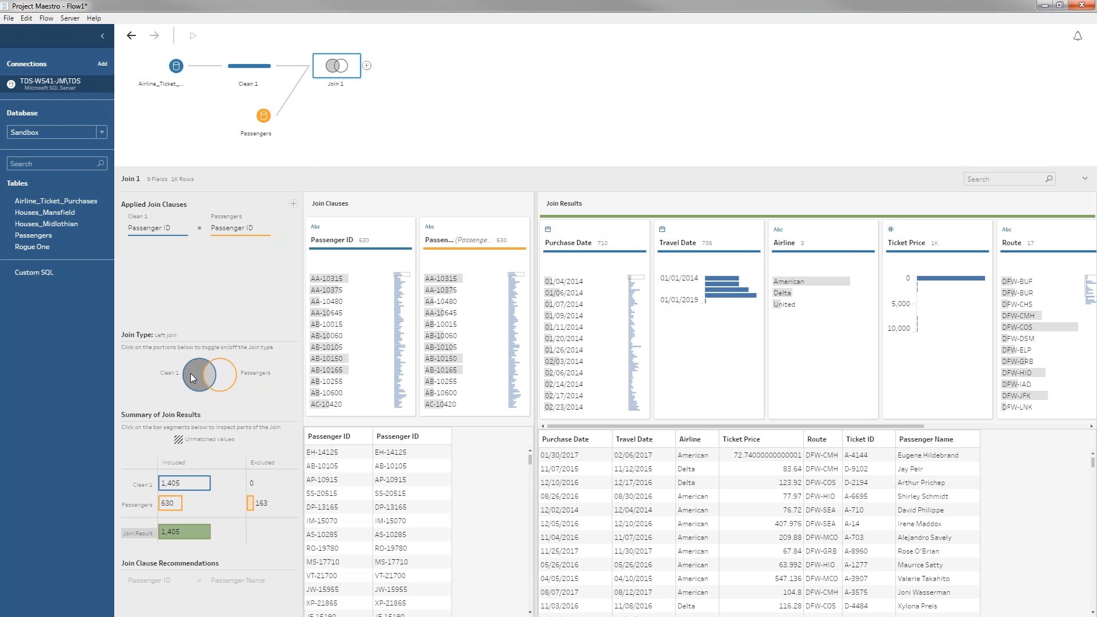
click(192, 378)
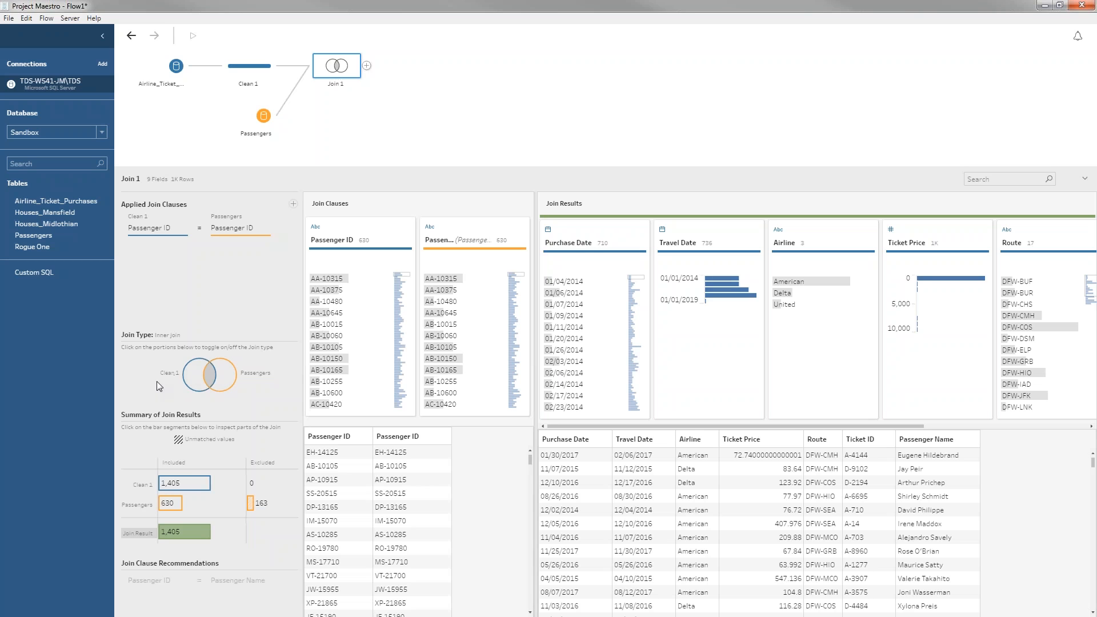
mouse_move(186, 483)
mouse_move(179, 509)
mouse_move(253, 508)
Add a cleaning step after Join 1 and remove the duplicate Passenger ID-1 field in it.
click(366, 65)
click(385, 76)
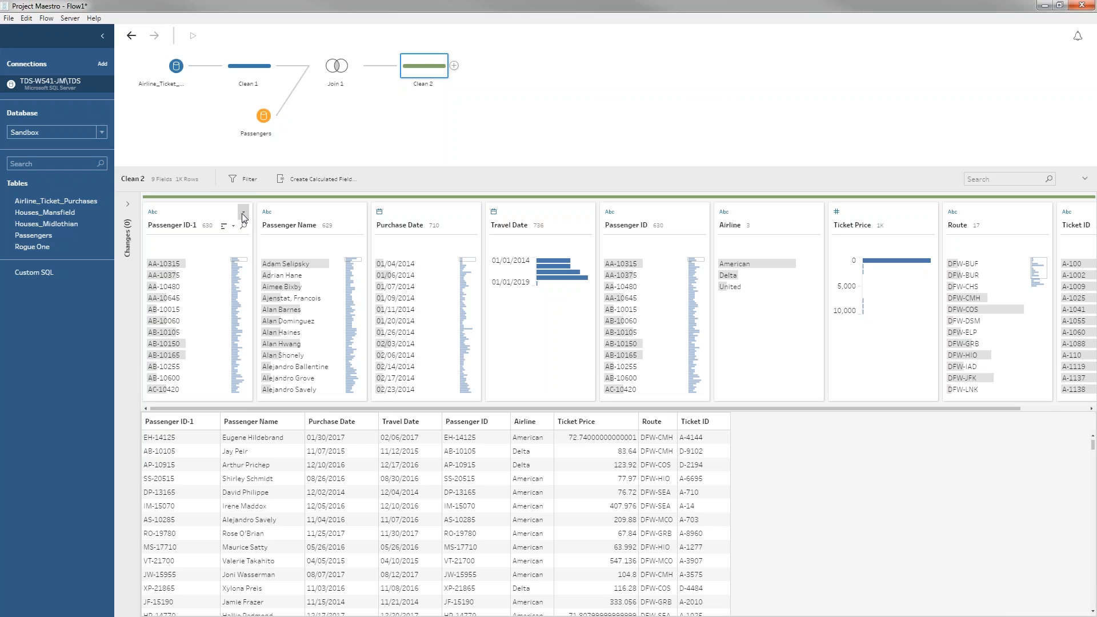
click(244, 214)
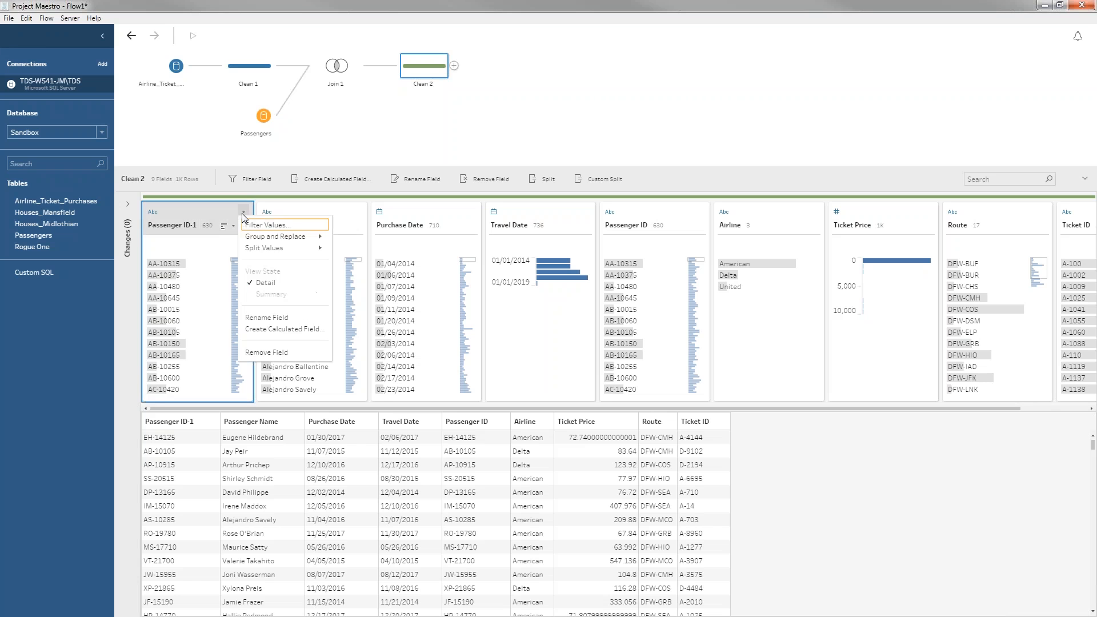
click(265, 353)
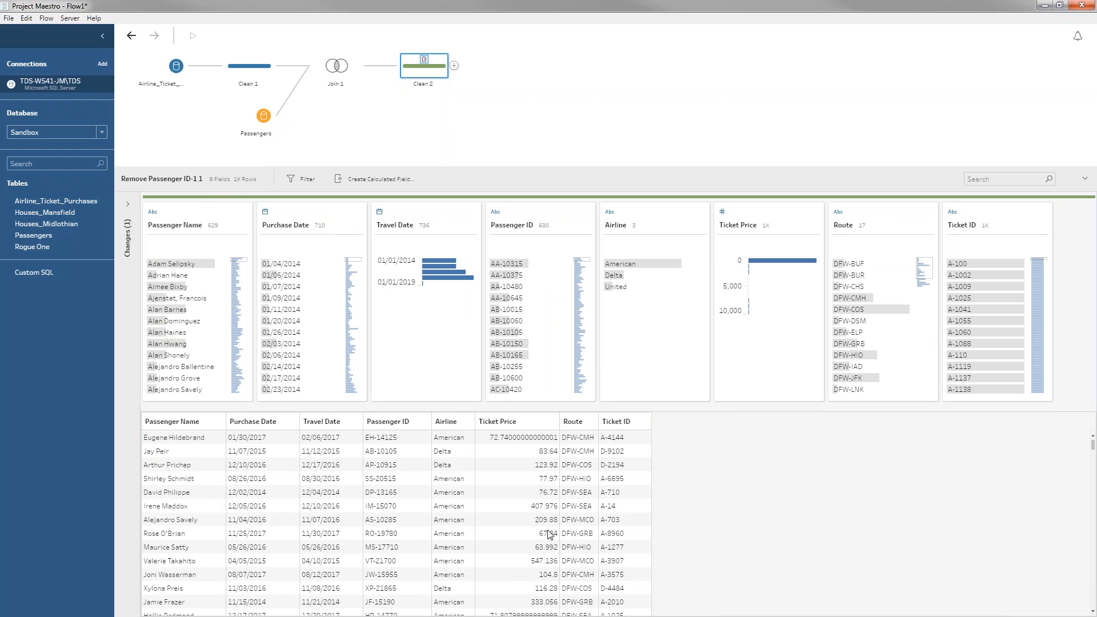
click(451, 492)
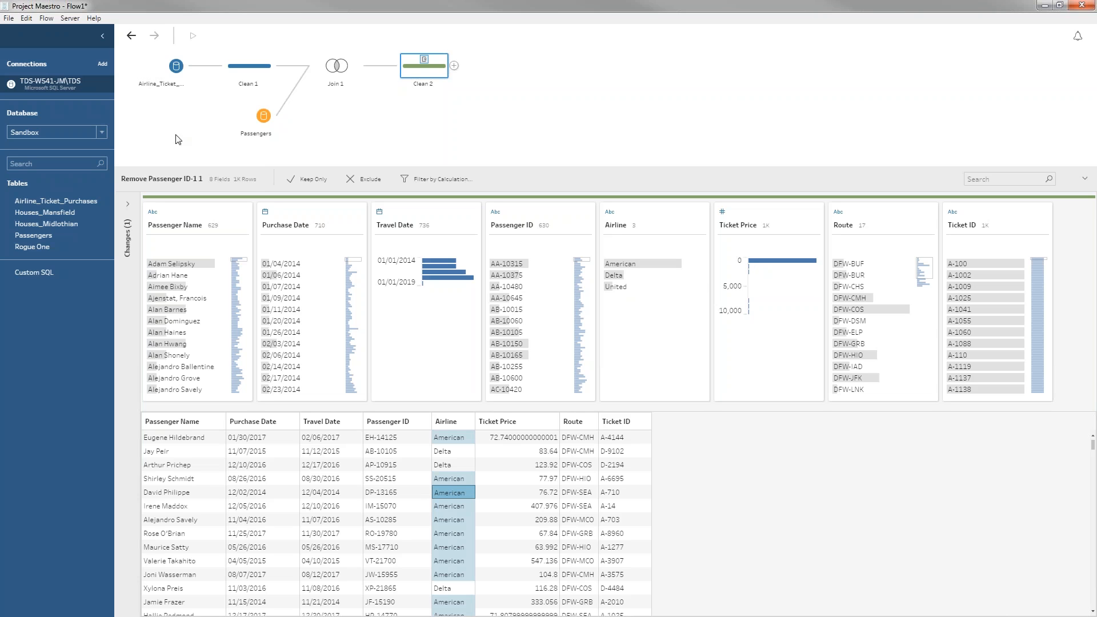
Connect to the text file 2014 Airline Ticket Purchases.csv in the Southwest Travel folder, previewing the yearly files first.
click(102, 65)
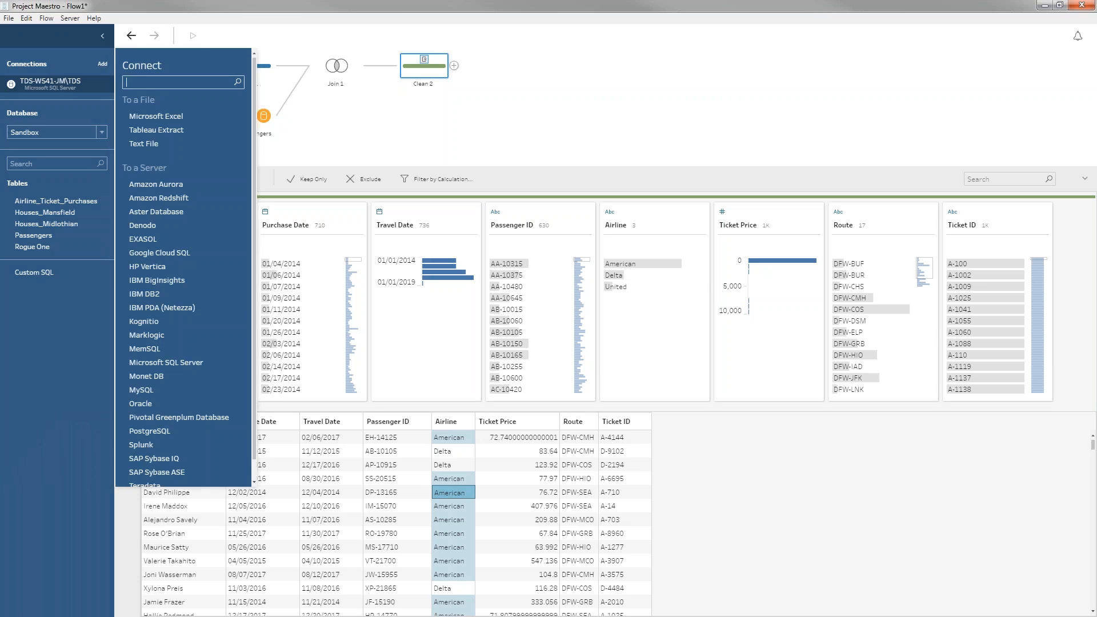
click(161, 147)
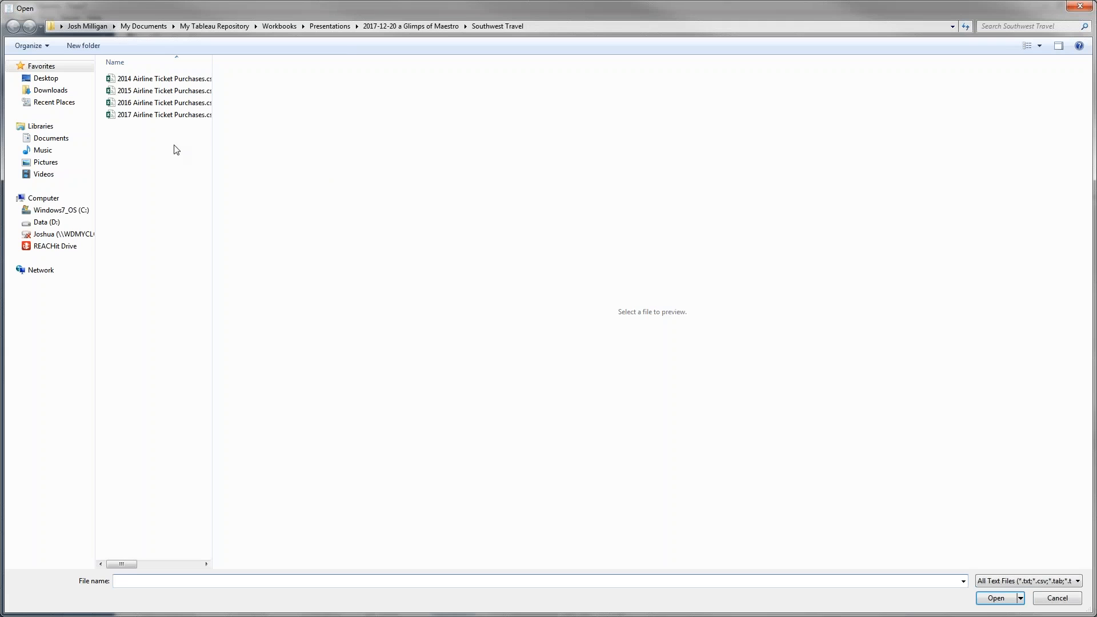
drag(210, 125, 292, 125)
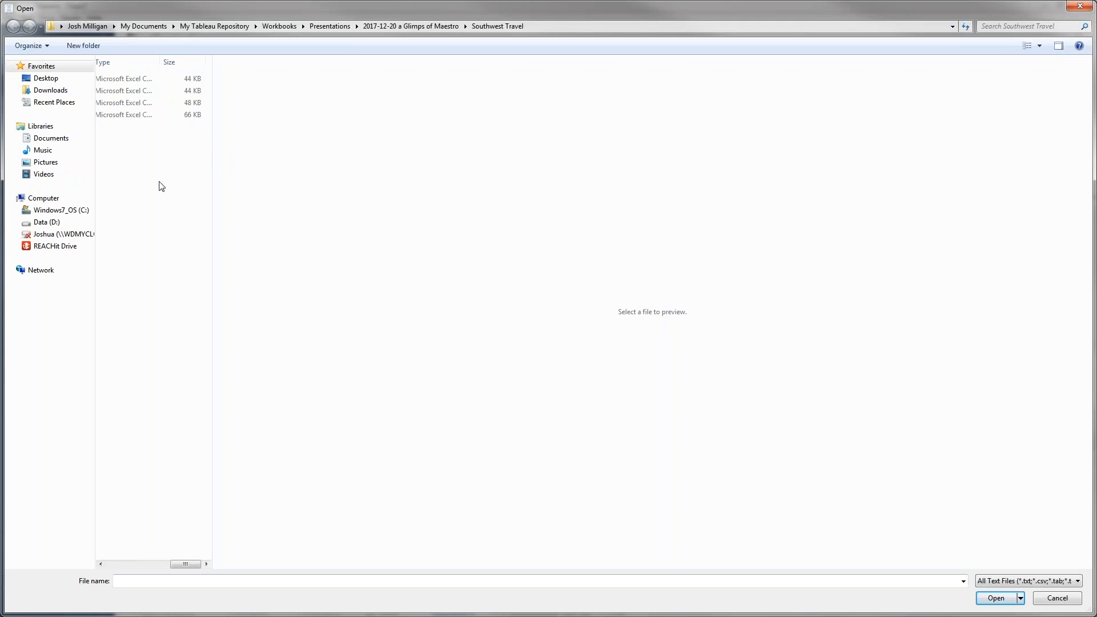
click(135, 565)
click(136, 565)
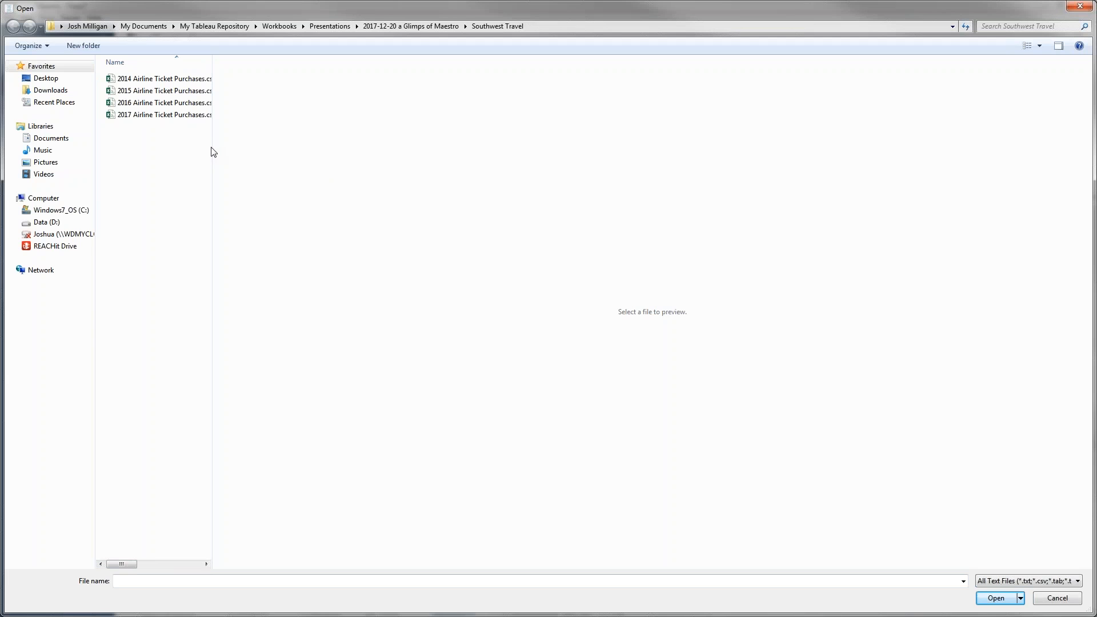
drag(212, 148, 333, 148)
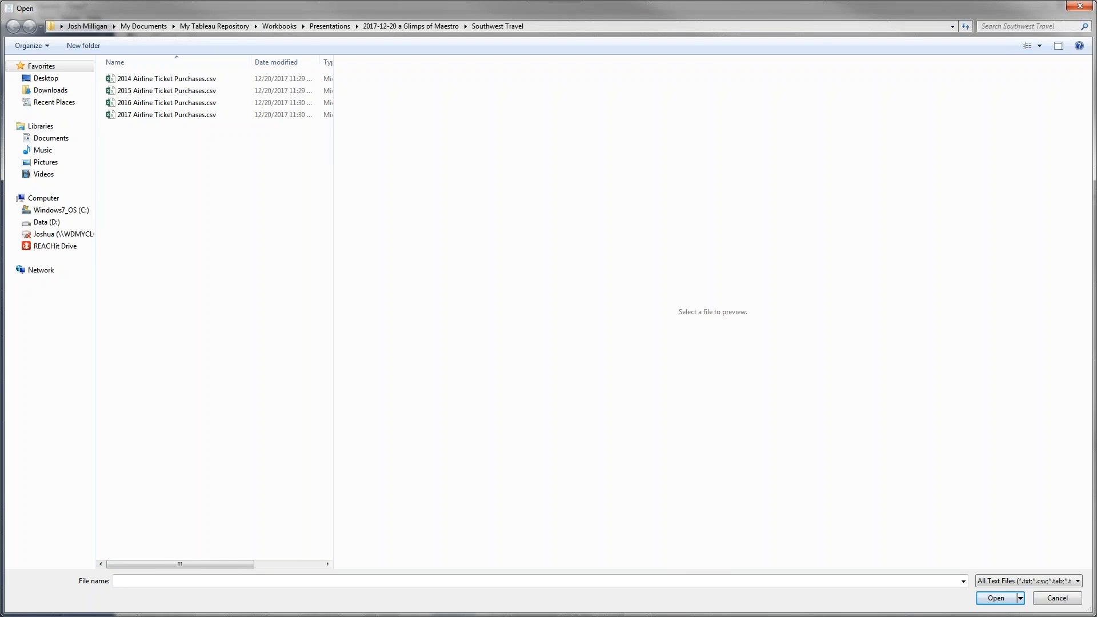
click(161, 80)
click(163, 92)
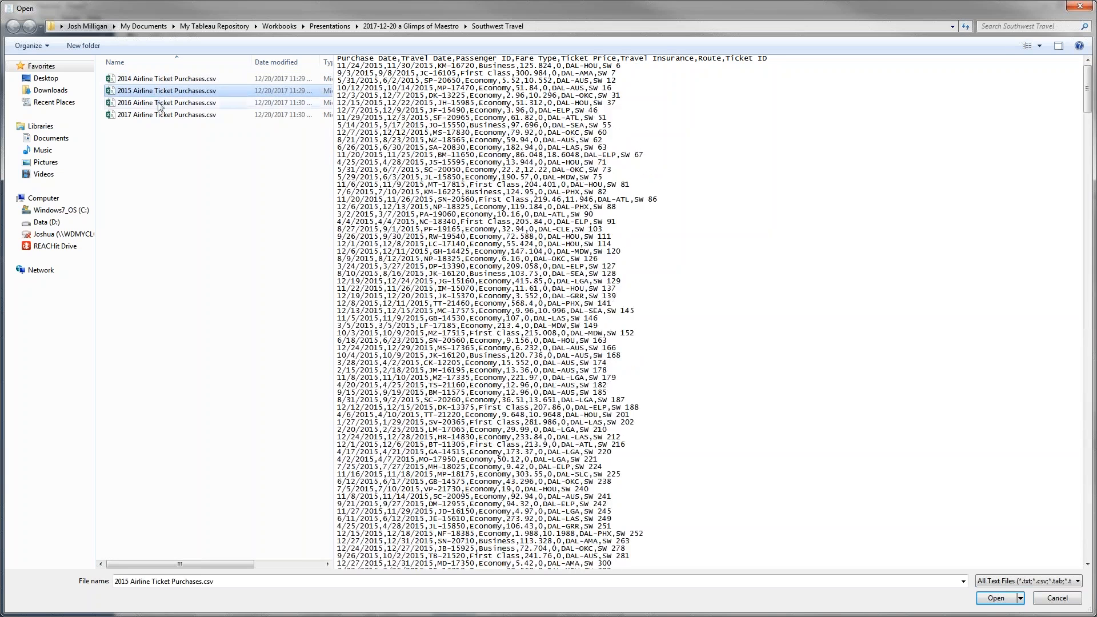
double_click(169, 82)
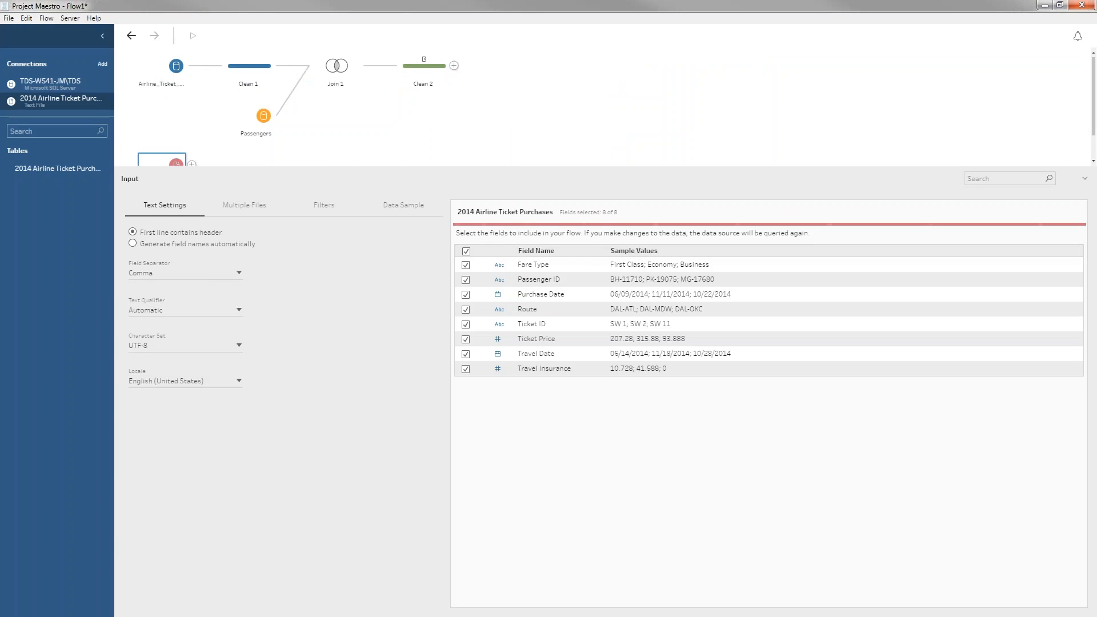
Enlarge the flow area and rename the 2014 Airline Ticket Purchases input as Southwest.
drag(305, 166, 305, 189)
drag(225, 189, 225, 214)
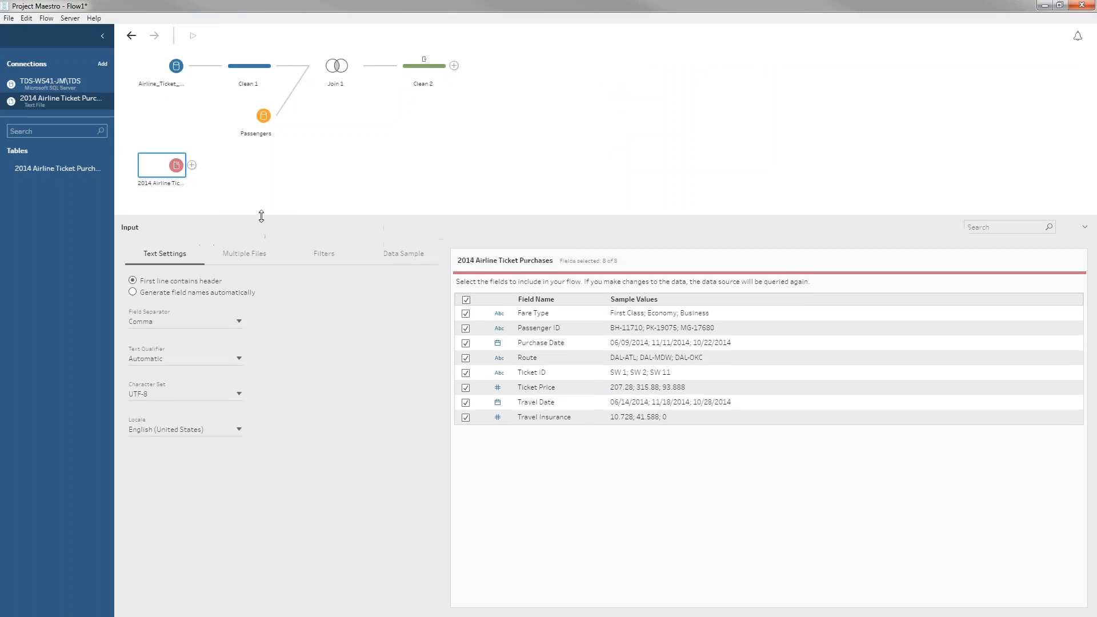
double_click(160, 183)
text(Southwest)
key(Return)
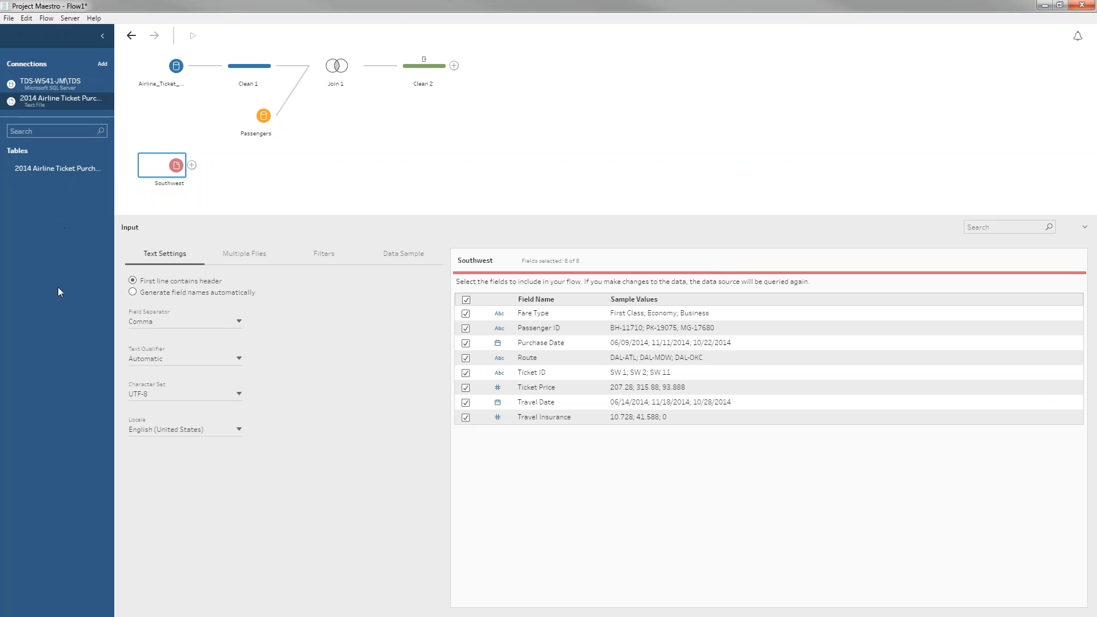
Set the Southwest input to a wildcard union of the Southwest Travel folder's files and add a cleaning step after it.
click(239, 259)
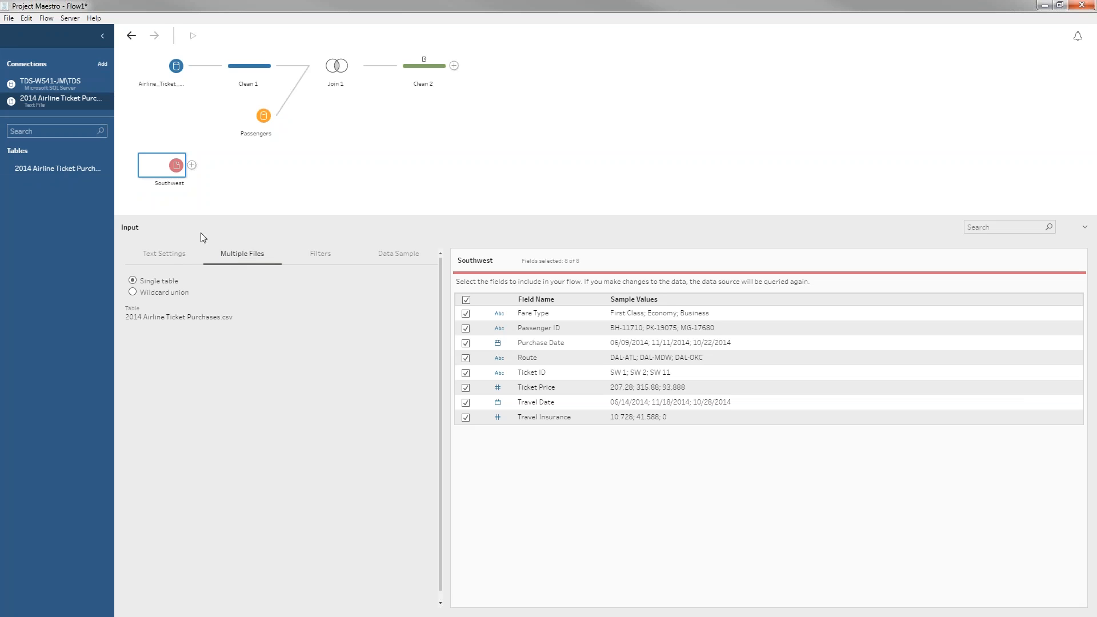
click(134, 292)
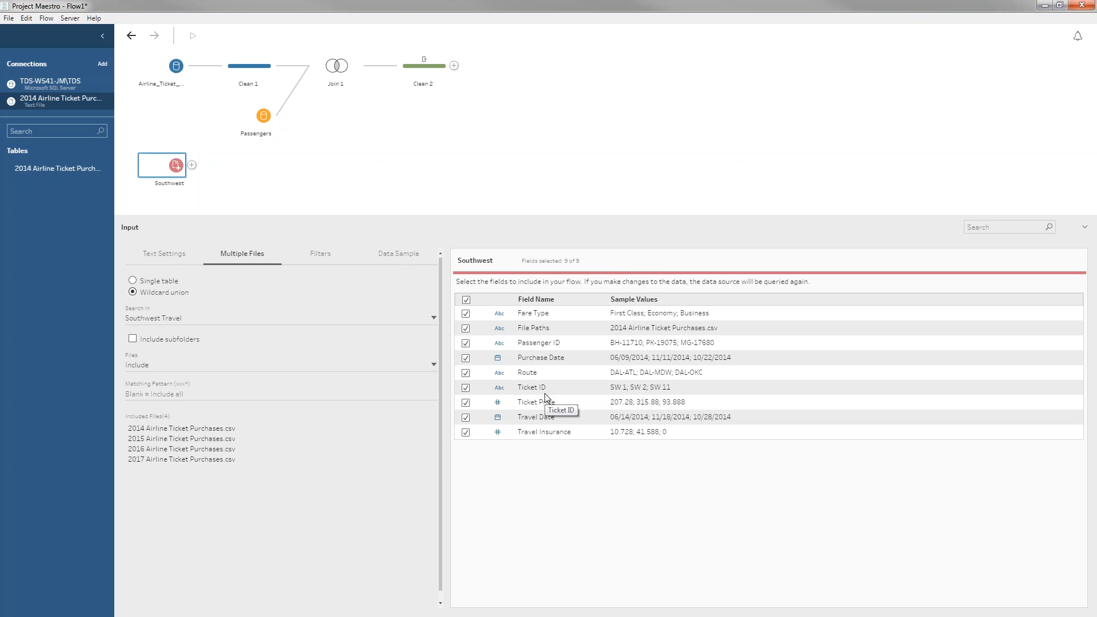
click(192, 166)
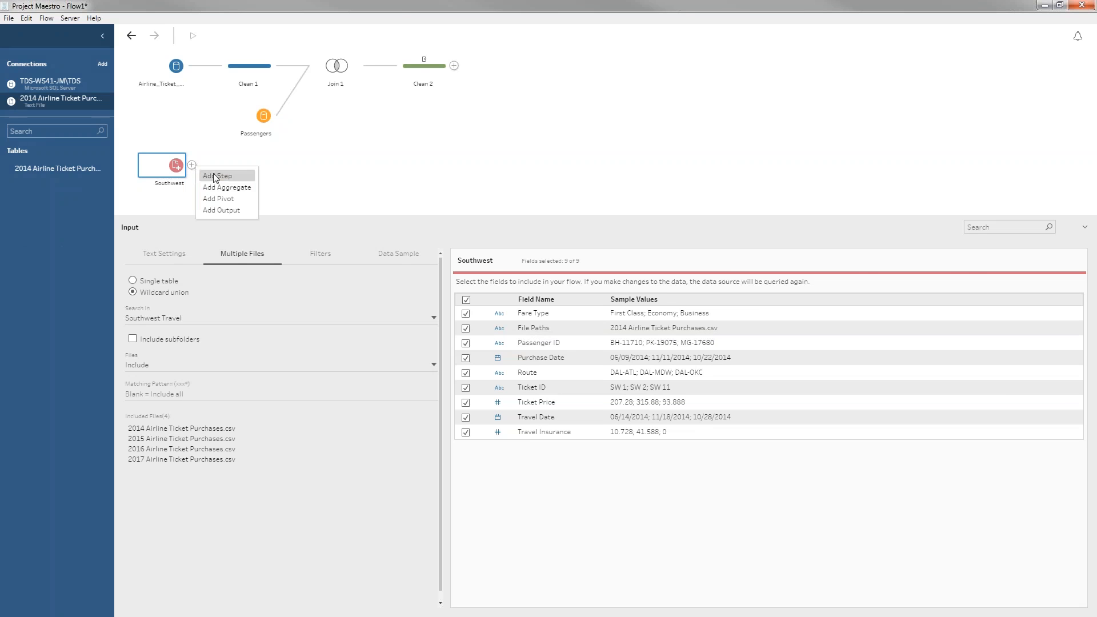
click(217, 177)
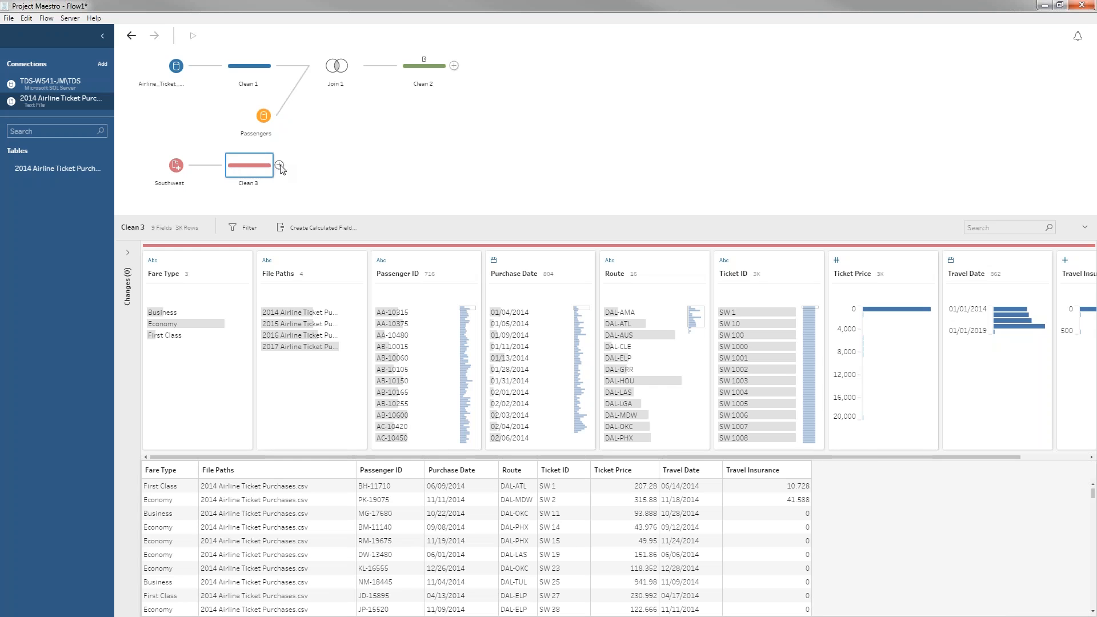
Union Clean 3 with Clean 1 and remove the connection between Clean 1 and Join 1.
click(257, 178)
drag(279, 162, 253, 94)
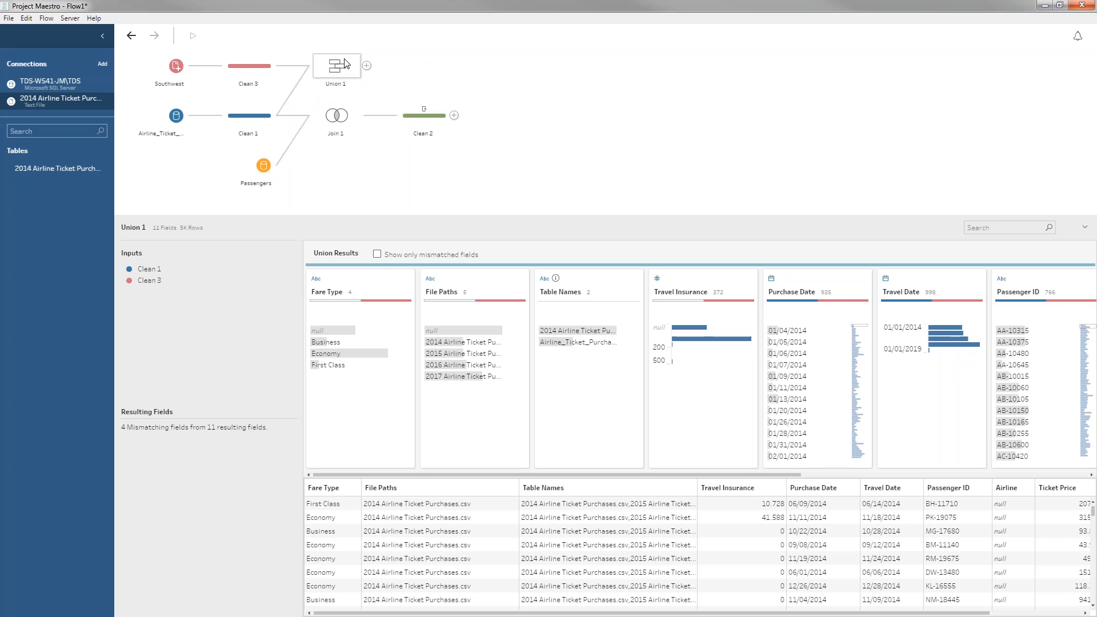
mouse_move(288, 120)
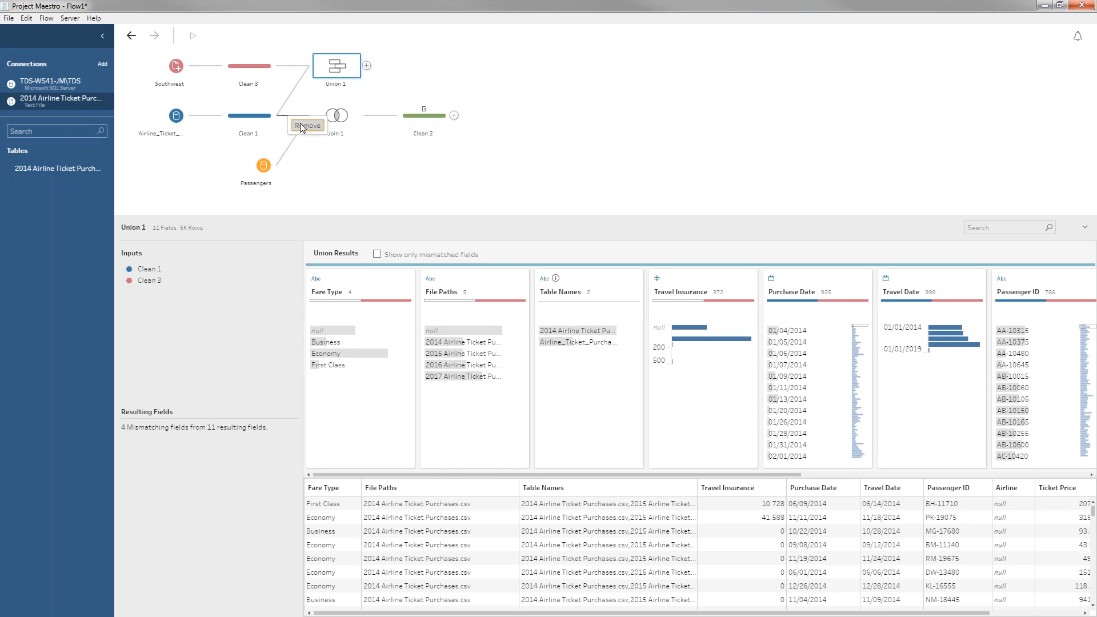
click(306, 125)
Connect Union 1 to Join 1 as its missing input, undoing the connection once and making it again.
drag(367, 66, 304, 119)
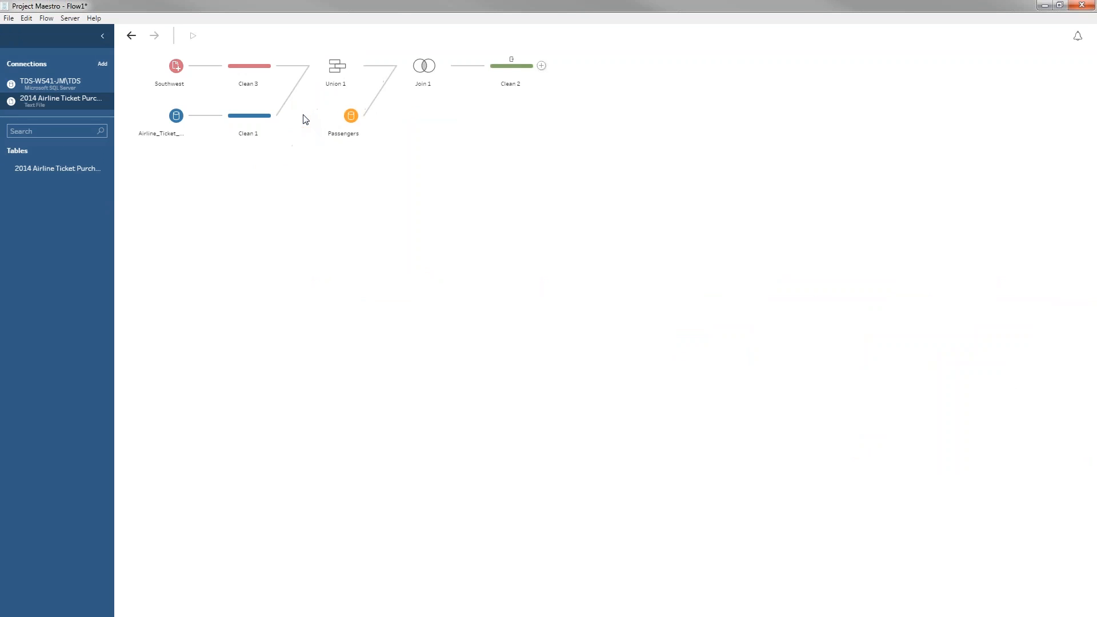
key(ctrl+z)
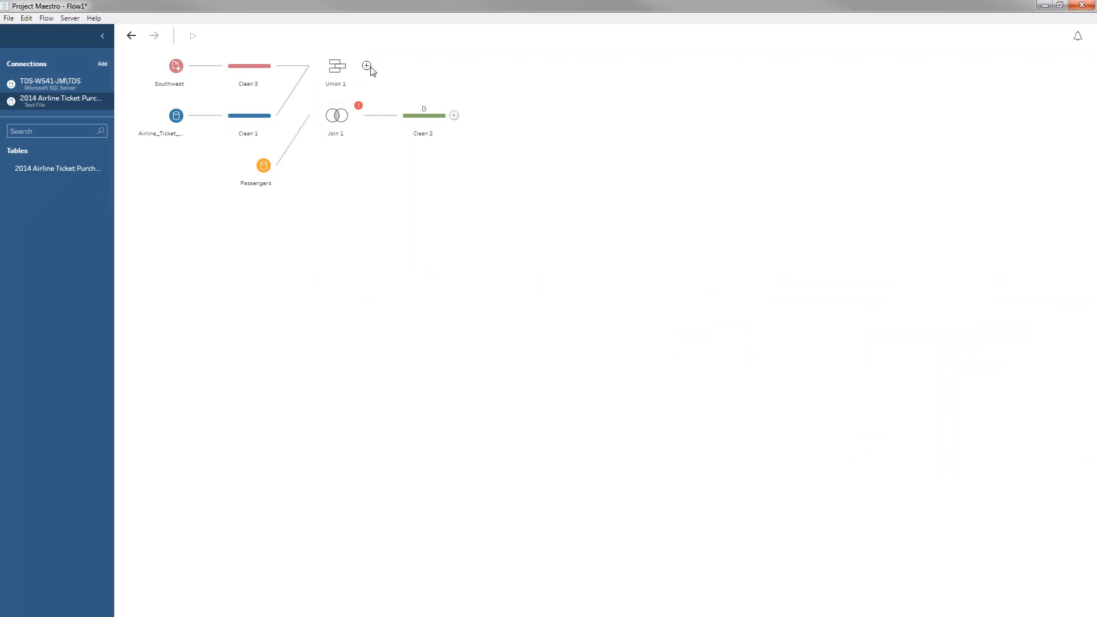
drag(352, 81, 302, 118)
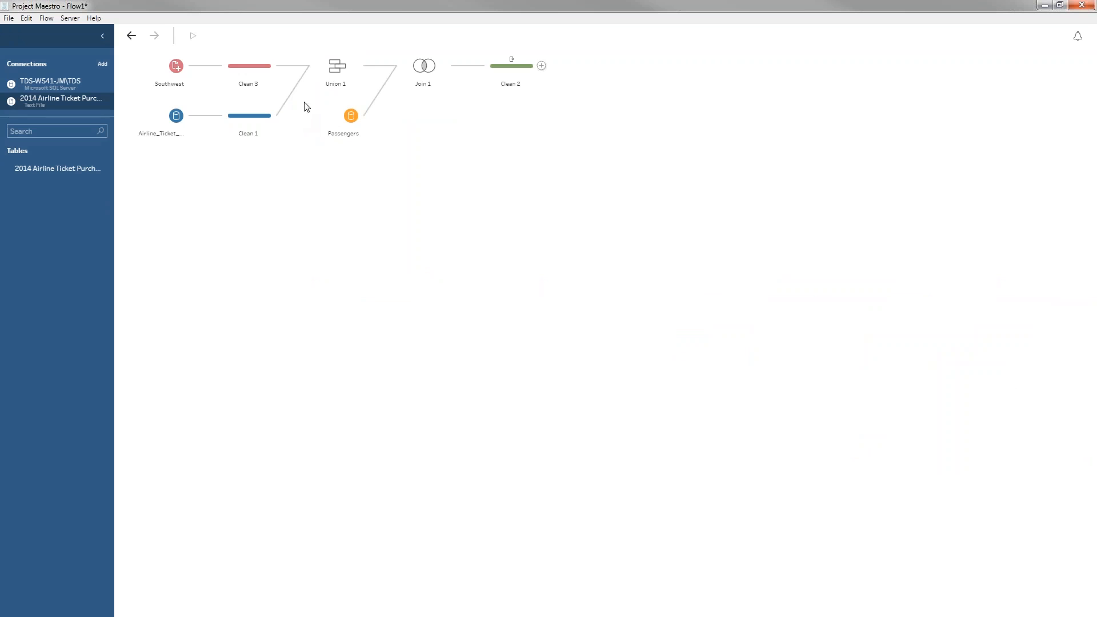
Show only the mismatched fields in the results of Union 1.
click(330, 74)
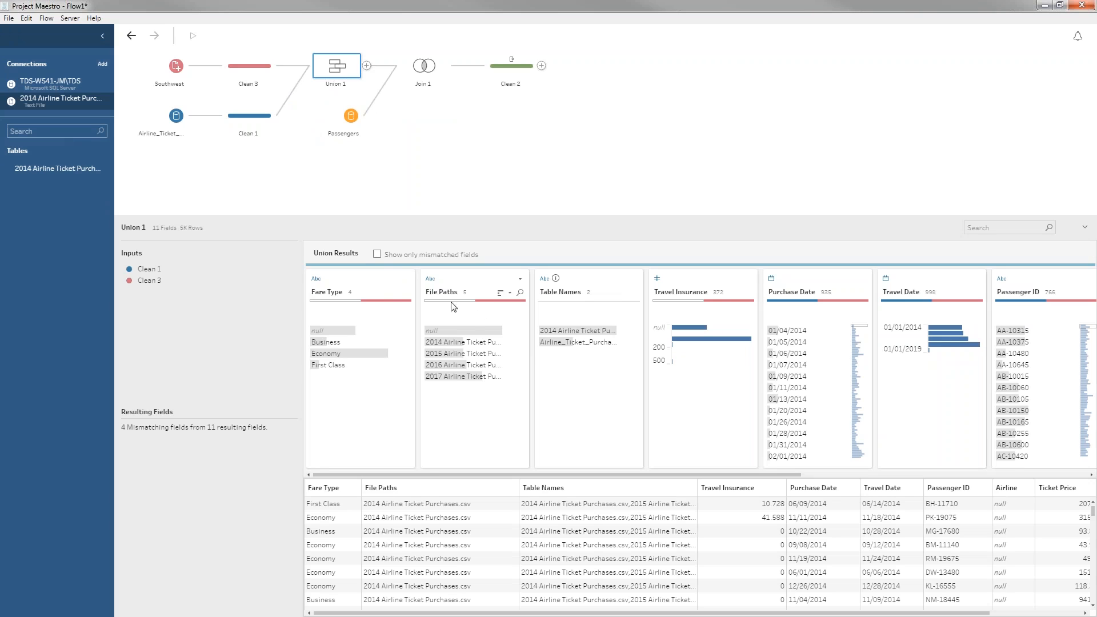
click(377, 254)
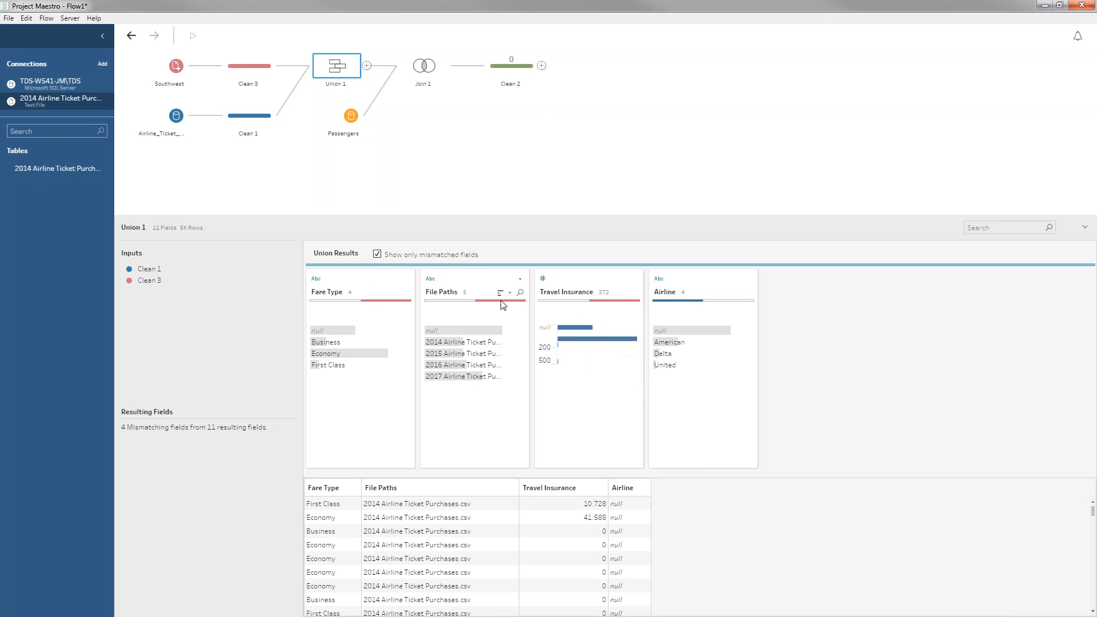
Create a calculated field named Airline with the value "Southwest" in the Clean 3 step.
click(458, 277)
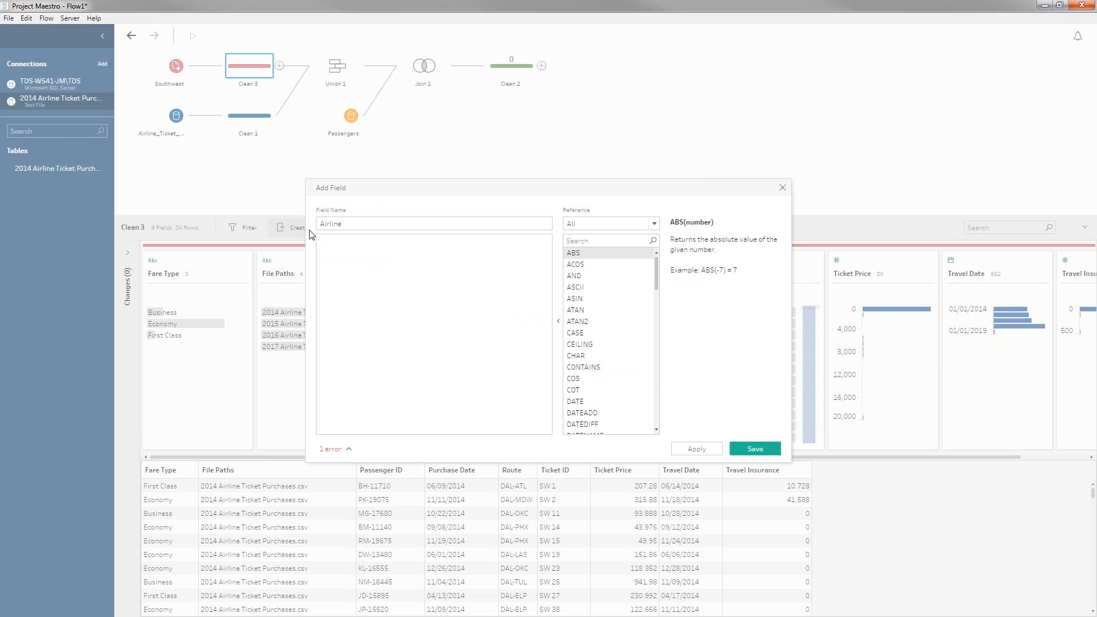
text("Southwest")
click(751, 447)
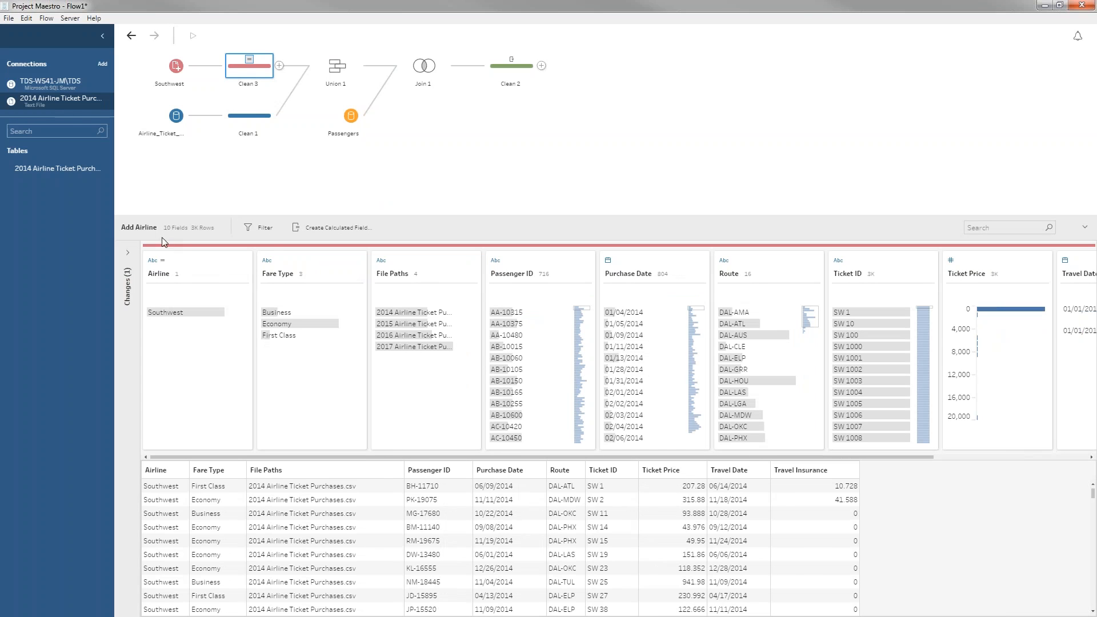
mouse_move(223, 320)
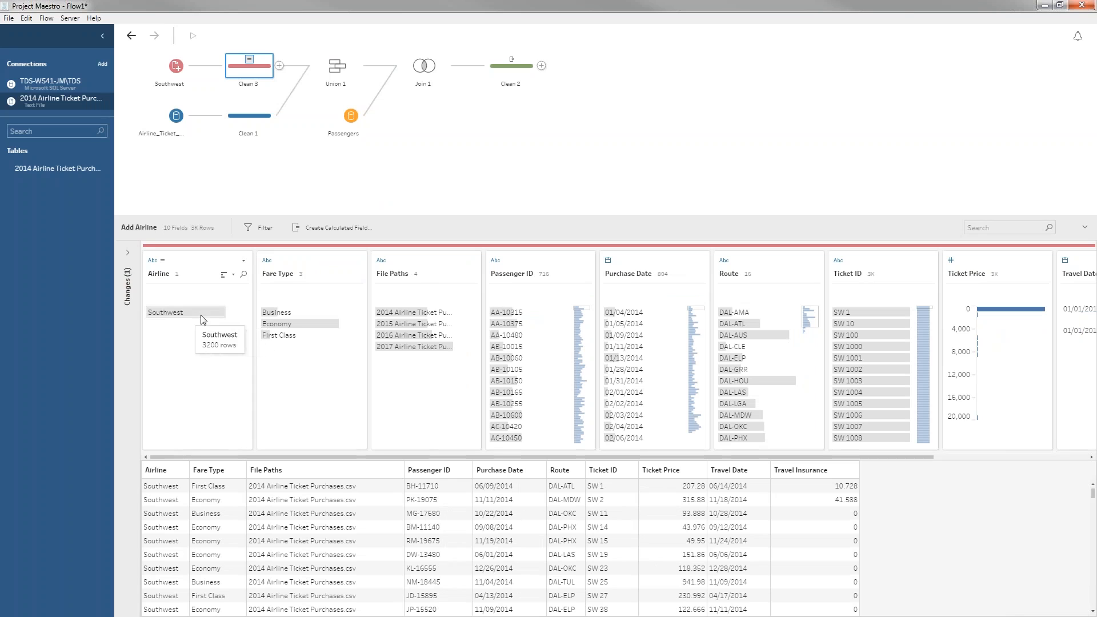
Review the mismatched fields of Union 1 again, then show all fields and examine the combined Airline values.
click(336, 65)
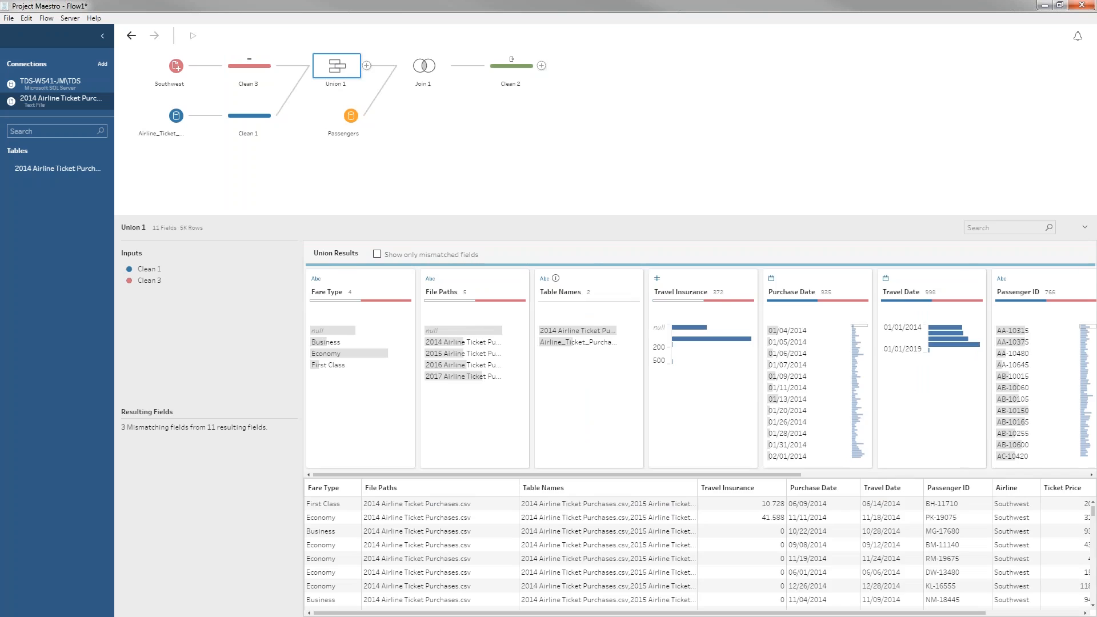
click(377, 253)
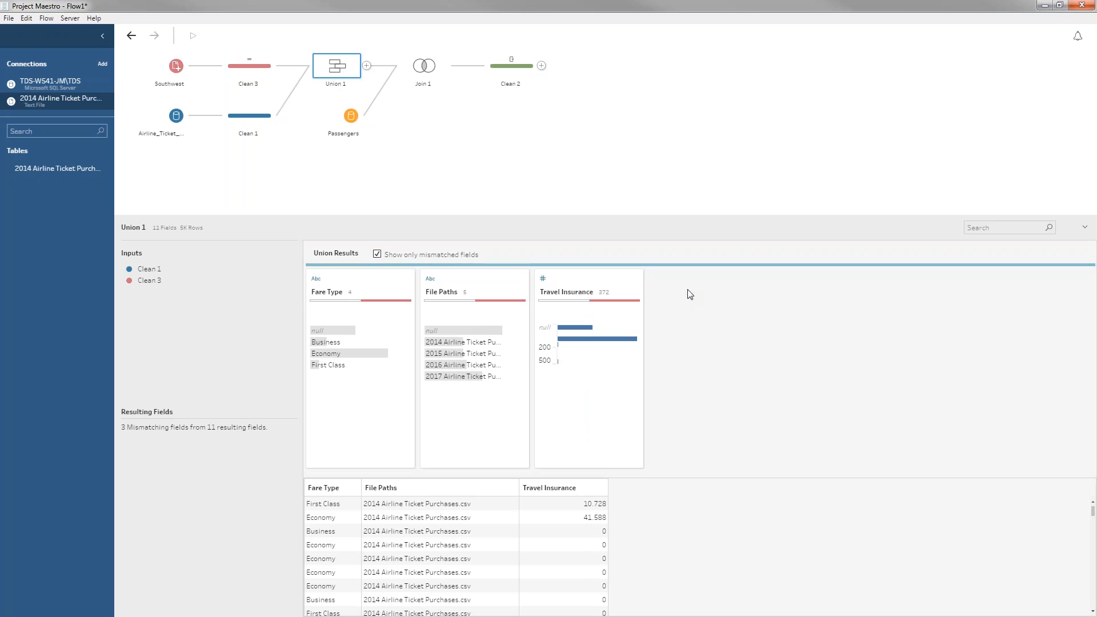
click(378, 255)
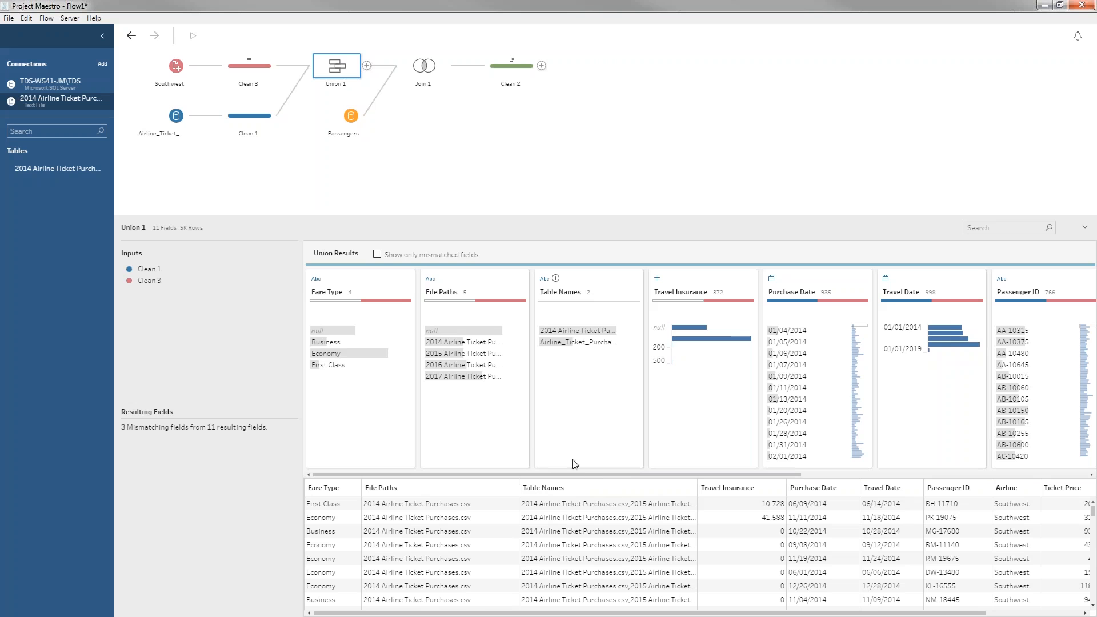
drag(575, 474, 938, 477)
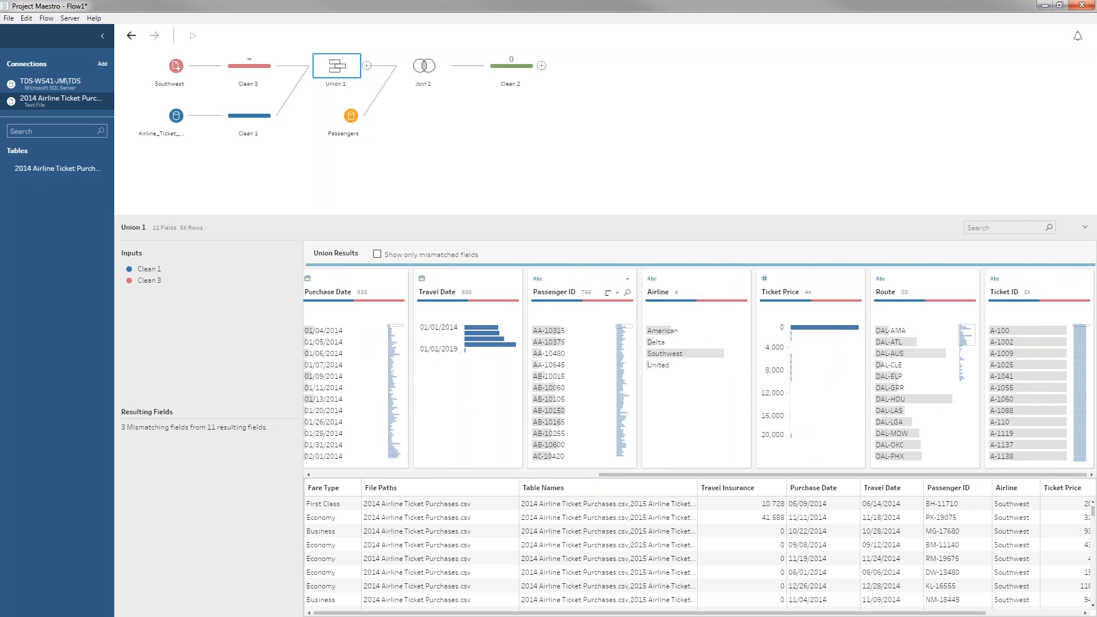
Review the Join 1 step and examine the Airline values in the Clean 2 step.
click(434, 68)
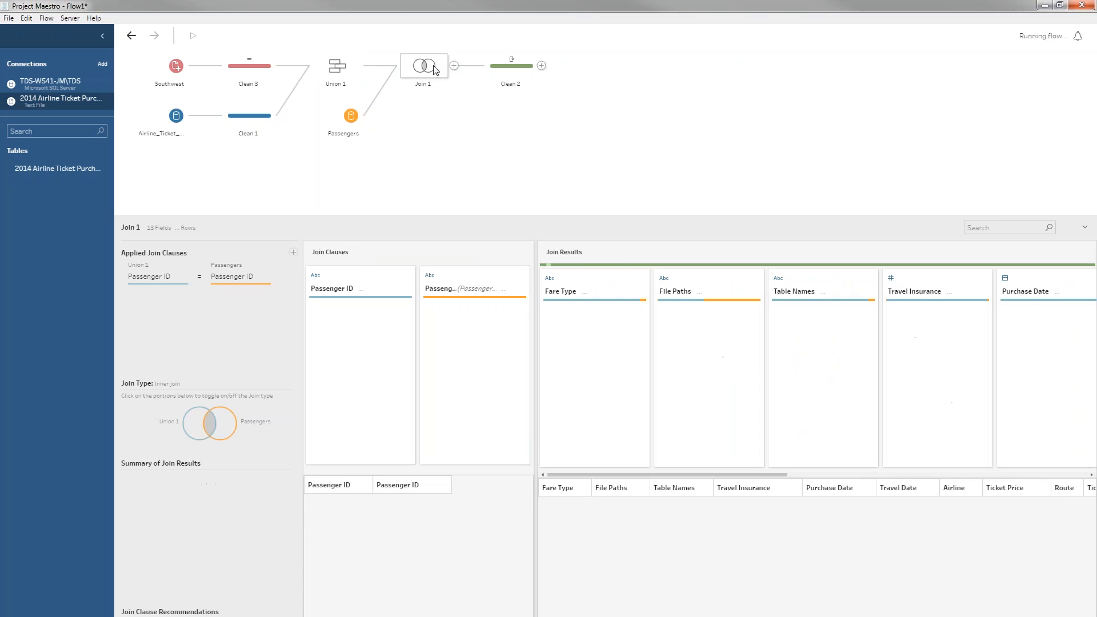
click(510, 67)
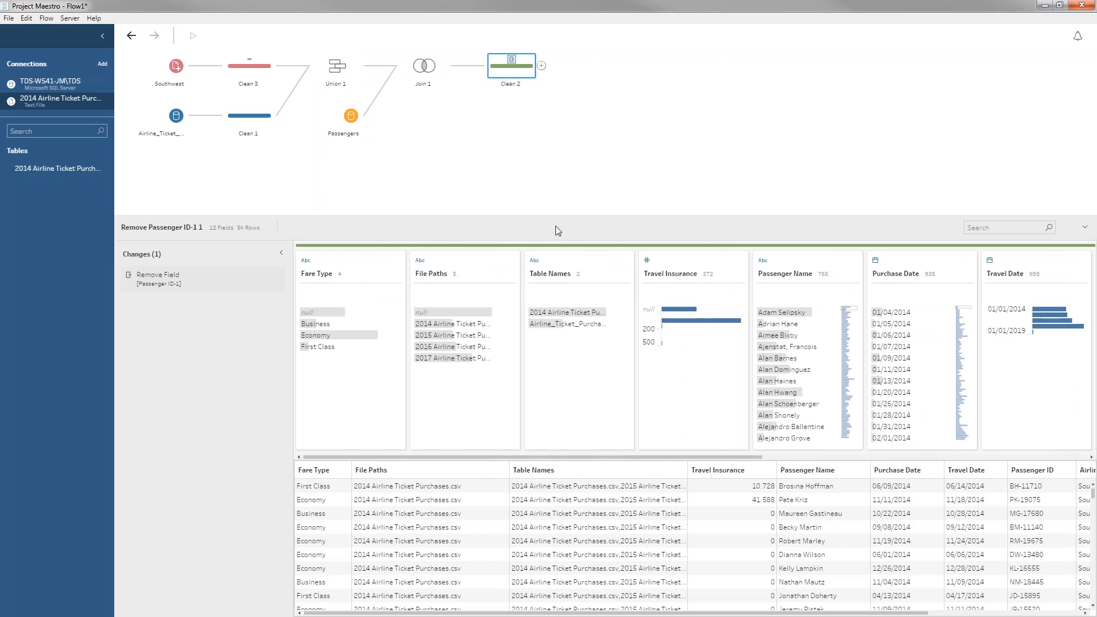
drag(673, 455, 981, 455)
mouse_move(703, 324)
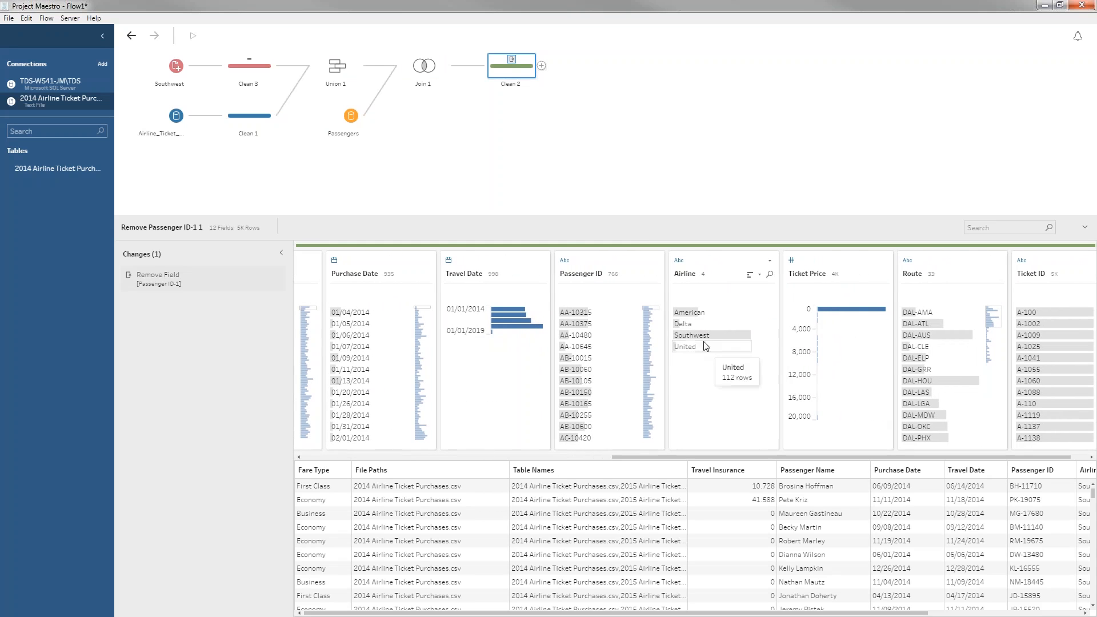
mouse_move(694, 348)
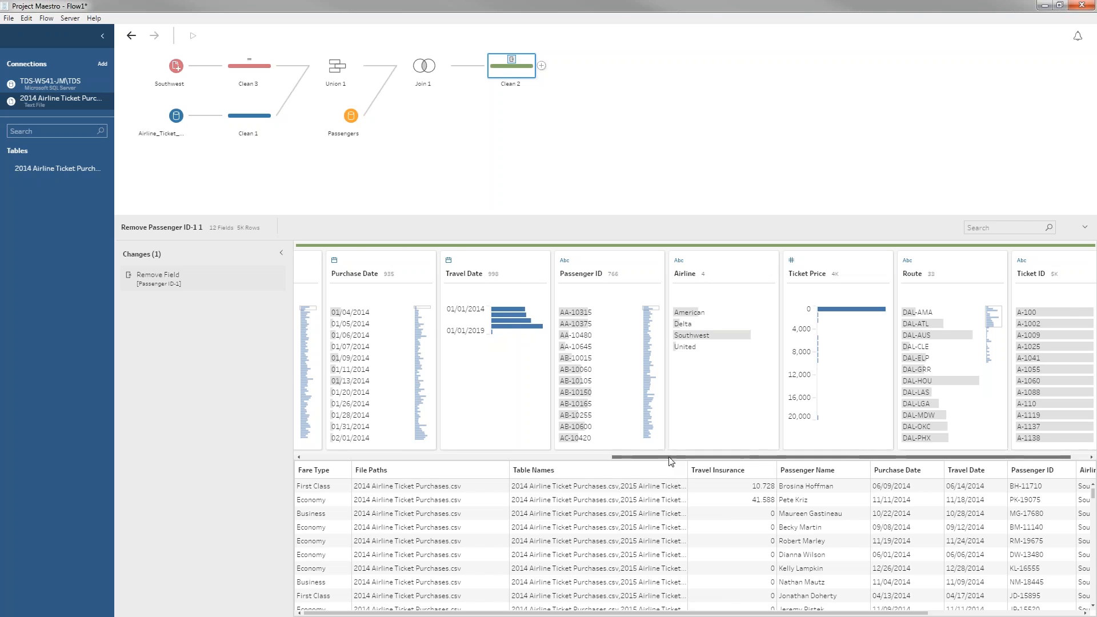
Split the Route field automatically in the Clean 2 step and bring the split fields into view.
scroll(694, 460, right, 1)
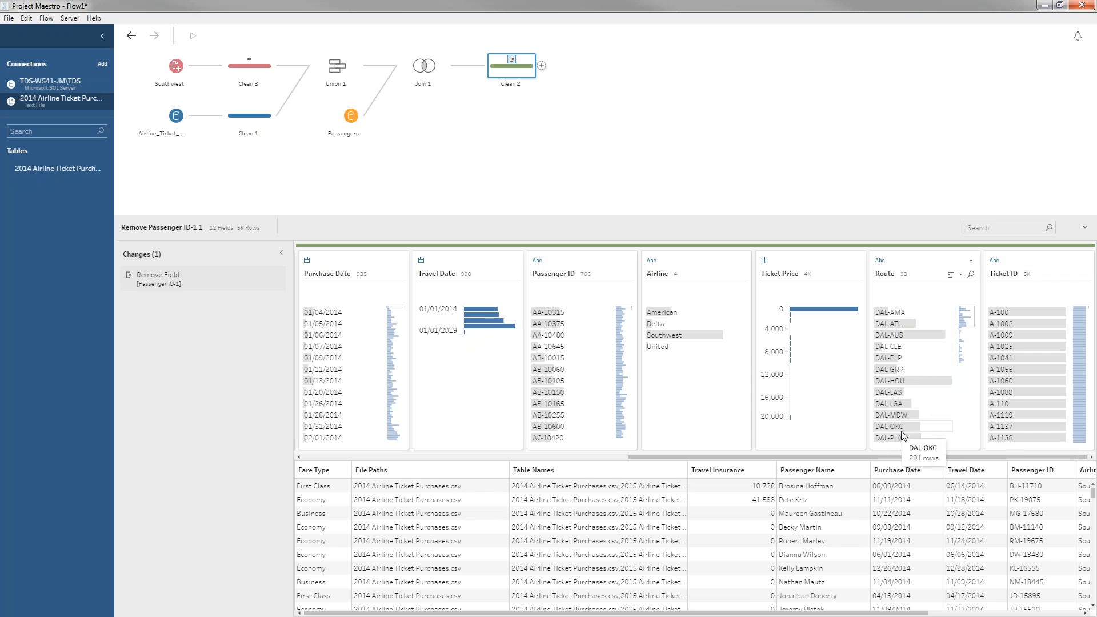
click(971, 262)
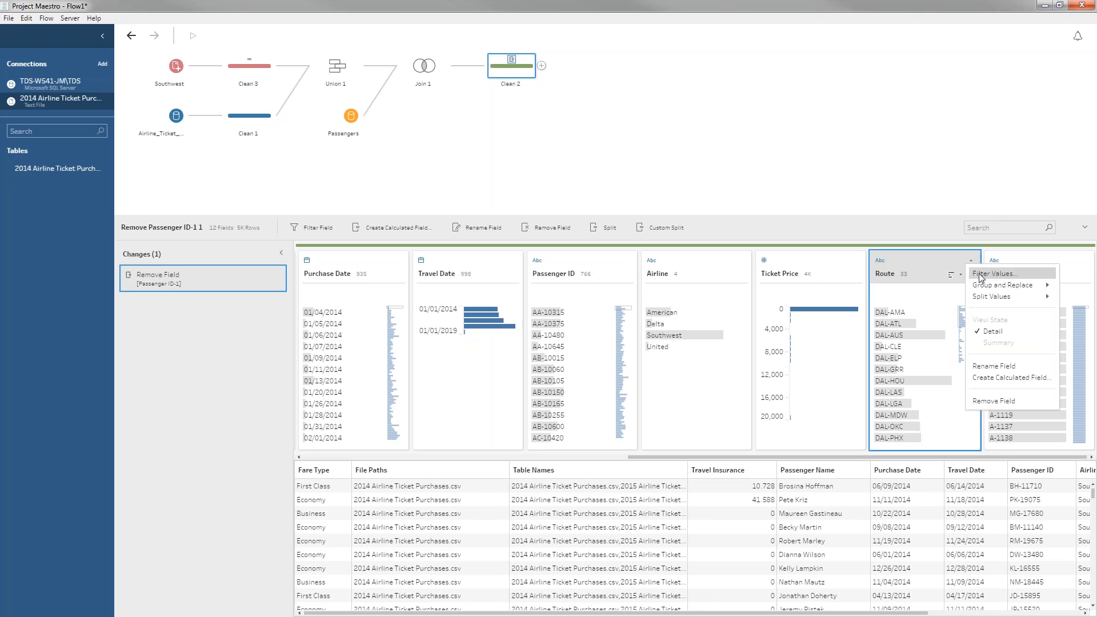
mouse_move(988, 288)
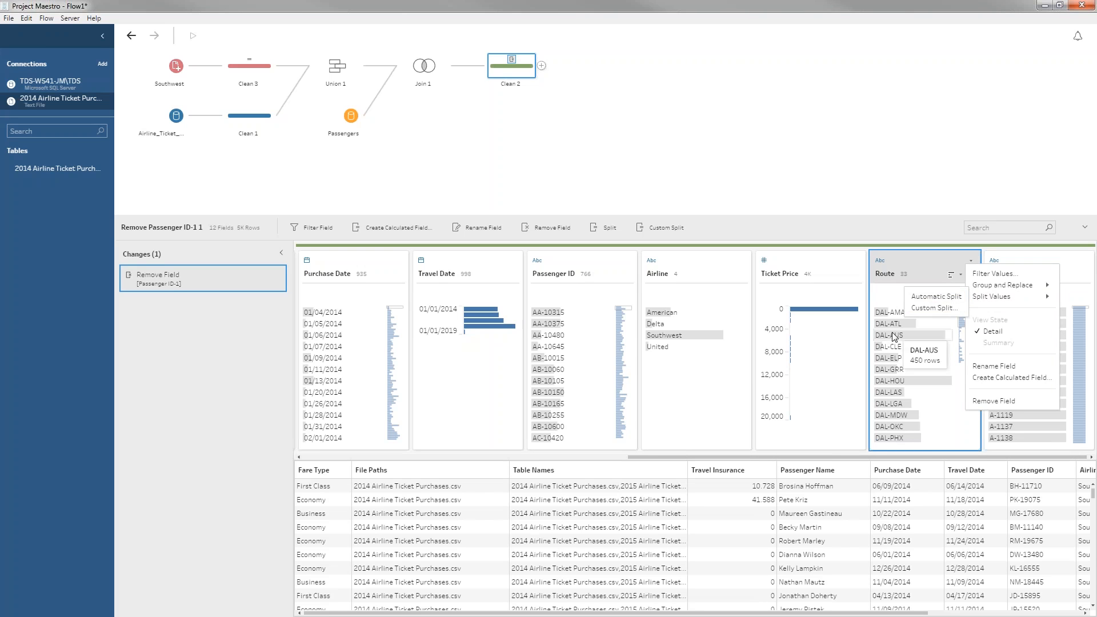
click(932, 298)
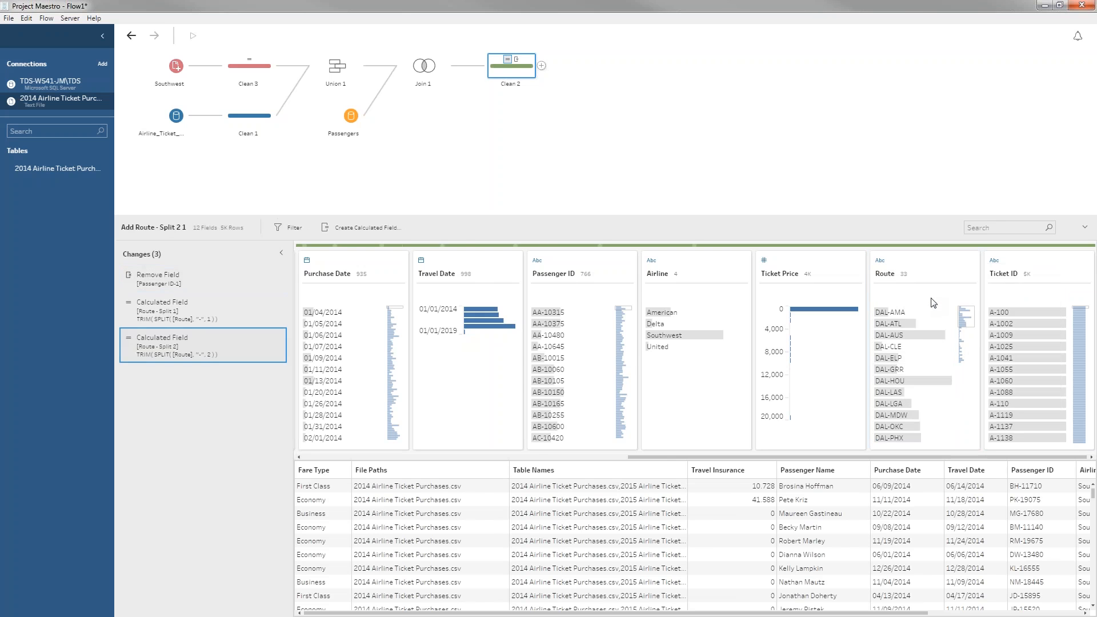
click(413, 457)
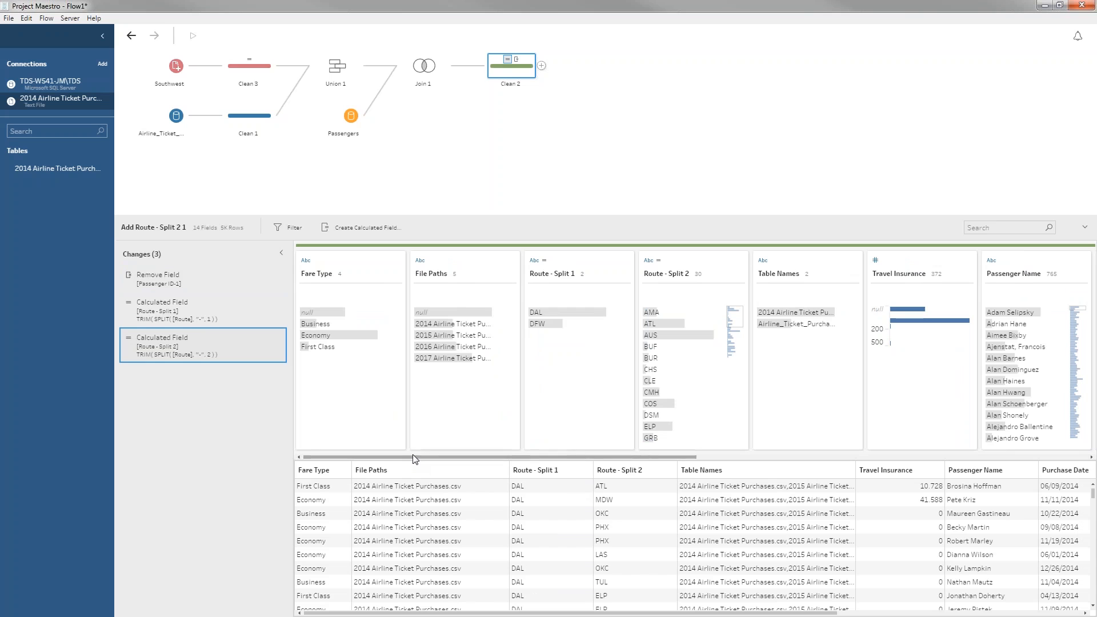
Rename the field Route - Split 1 as Origin Airport and the field Route - Split 2 as Destination Airport.
click(579, 260)
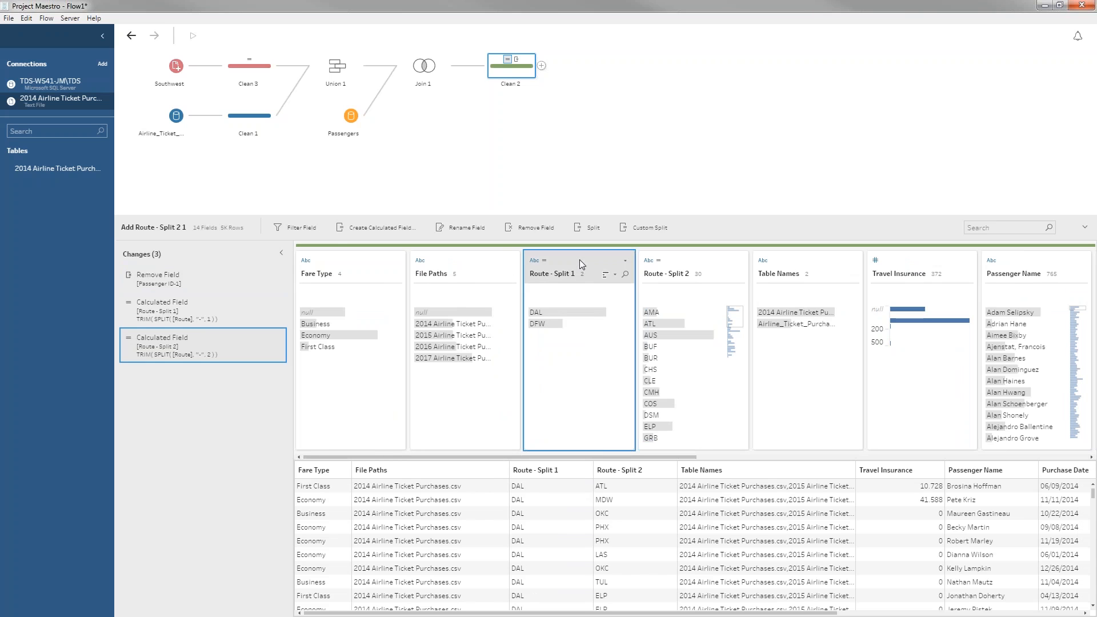
click(691, 261)
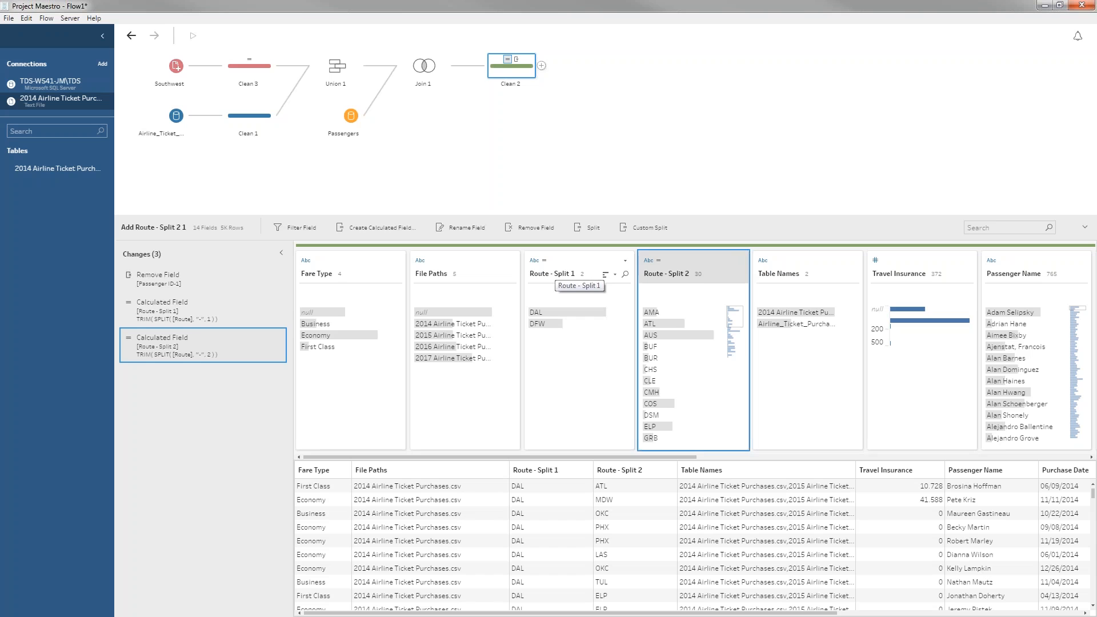
double_click(554, 274)
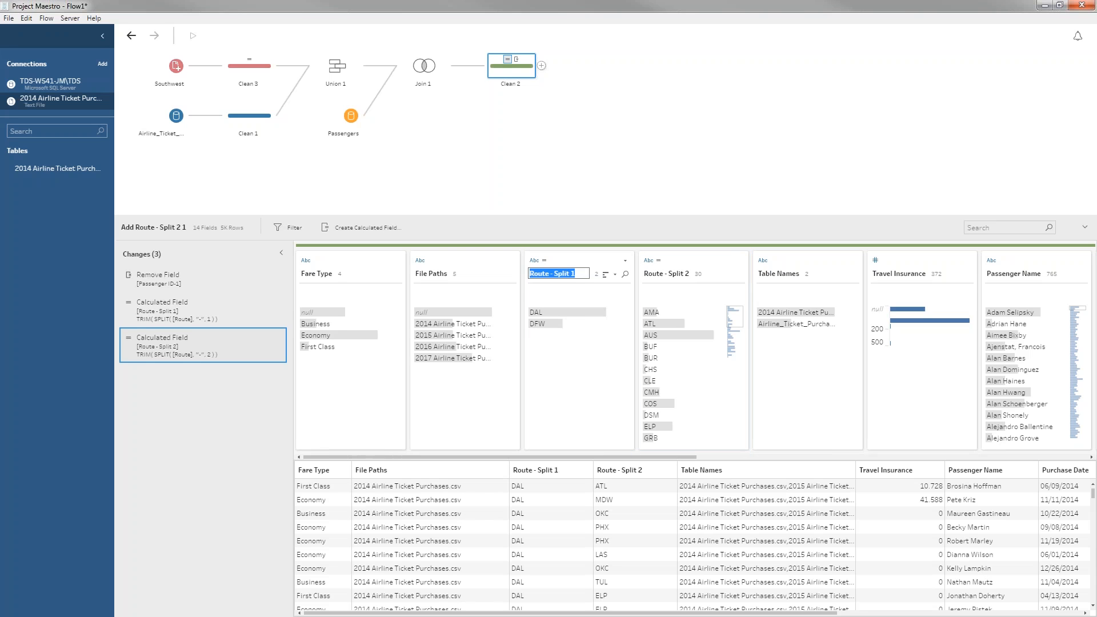
text(Origin Airport)
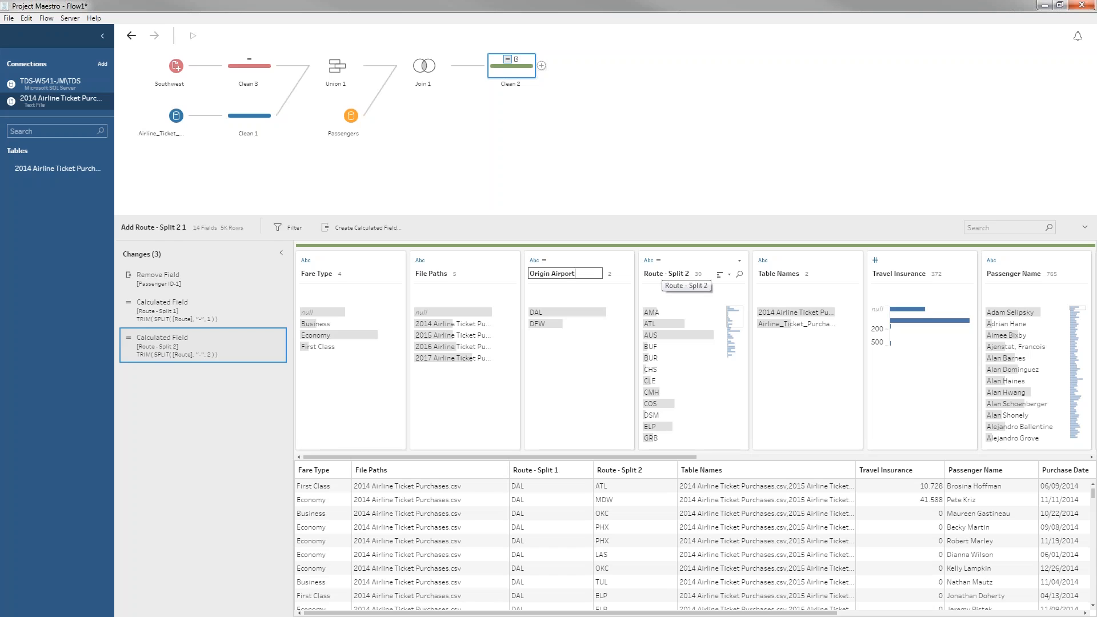
double_click(666, 273)
text(De)
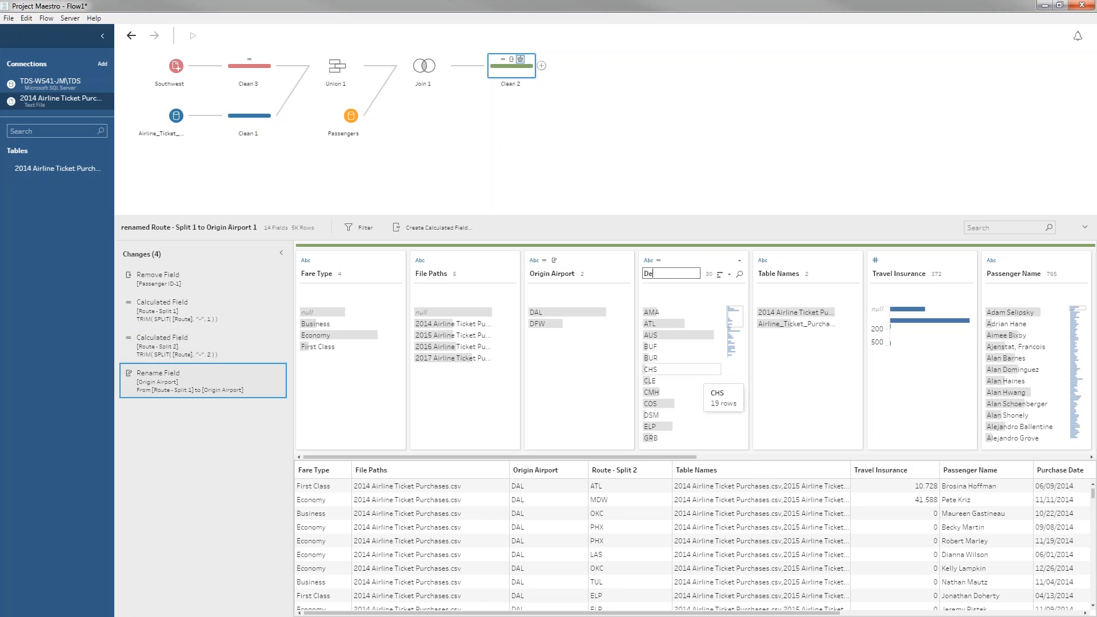
text(stination Airport)
key(Return)
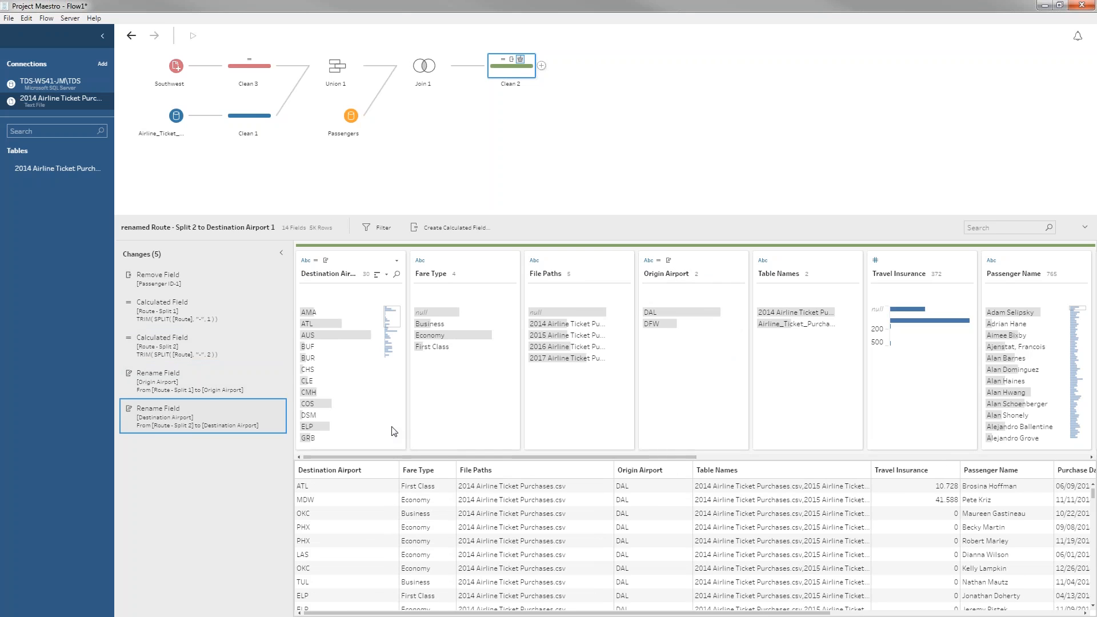
Examine the Destination Airport and Origin Airport fields in the Clean 2 step and select both together.
click(366, 263)
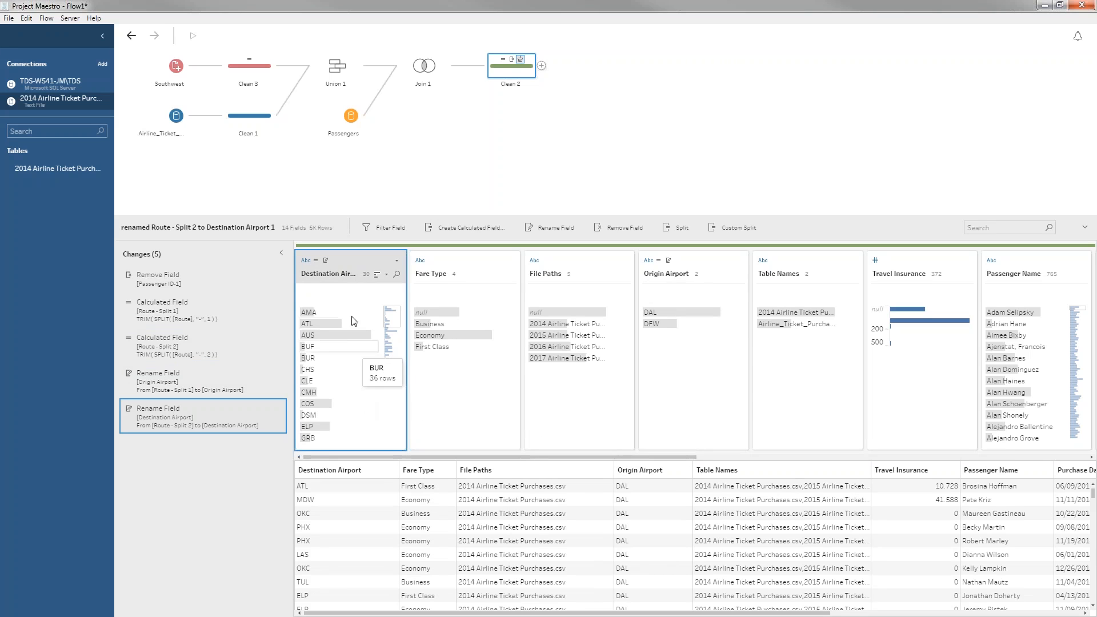
click(703, 262)
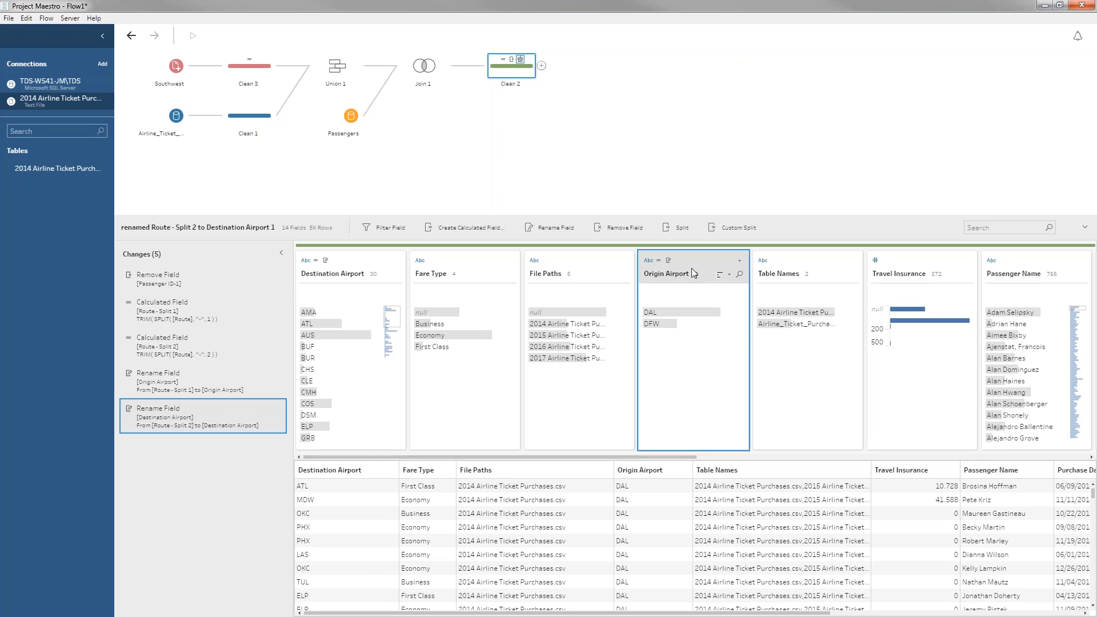
drag(691, 272, 369, 279)
mouse_move(335, 316)
click(704, 262)
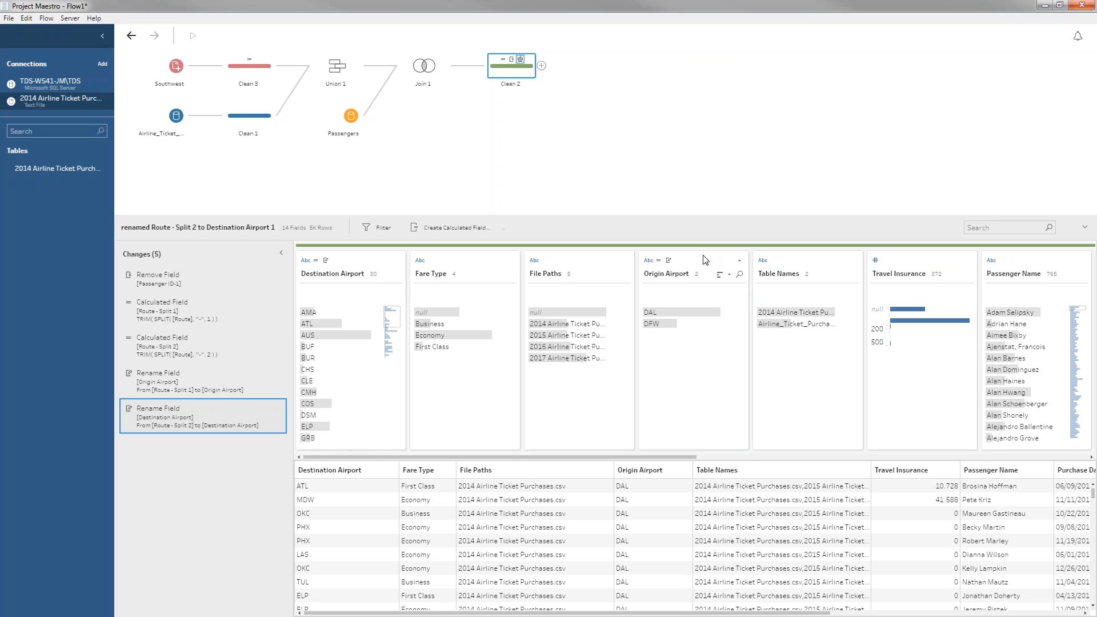
click(701, 259)
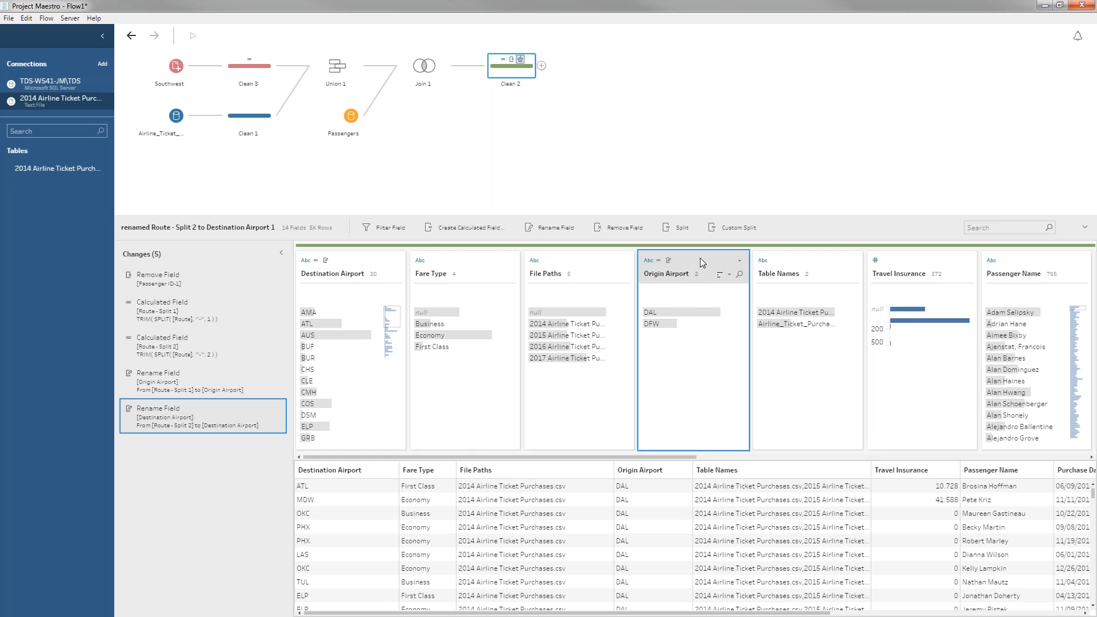
ctrl+click(366, 263)
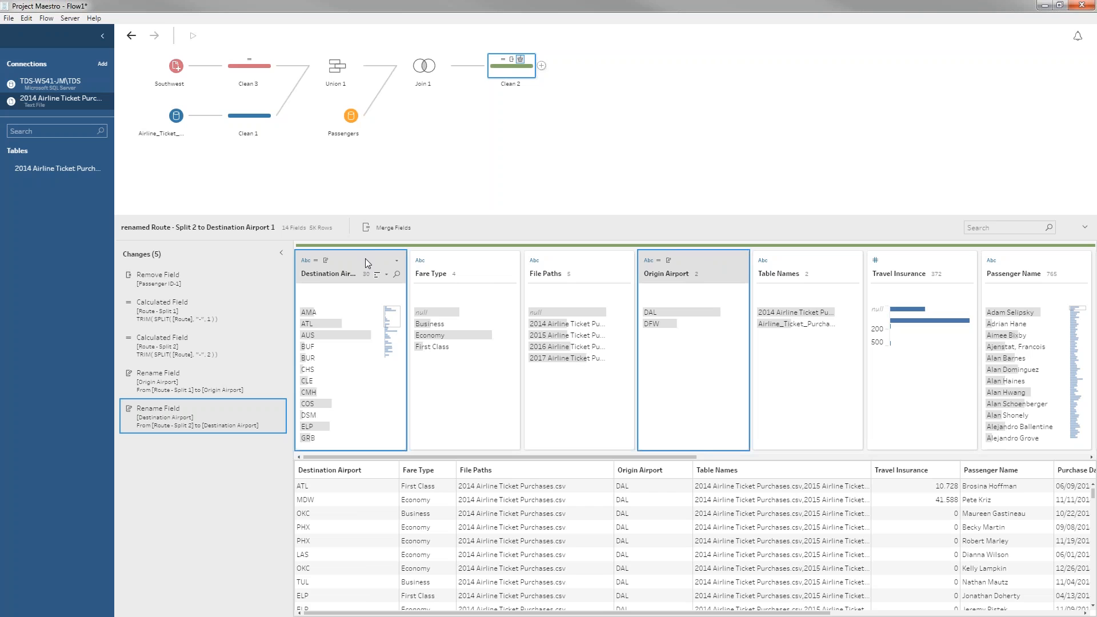
Add a pivot step after Clean 2 and pivot the Origin Airport and Destination Airport fields in it.
click(543, 83)
click(542, 66)
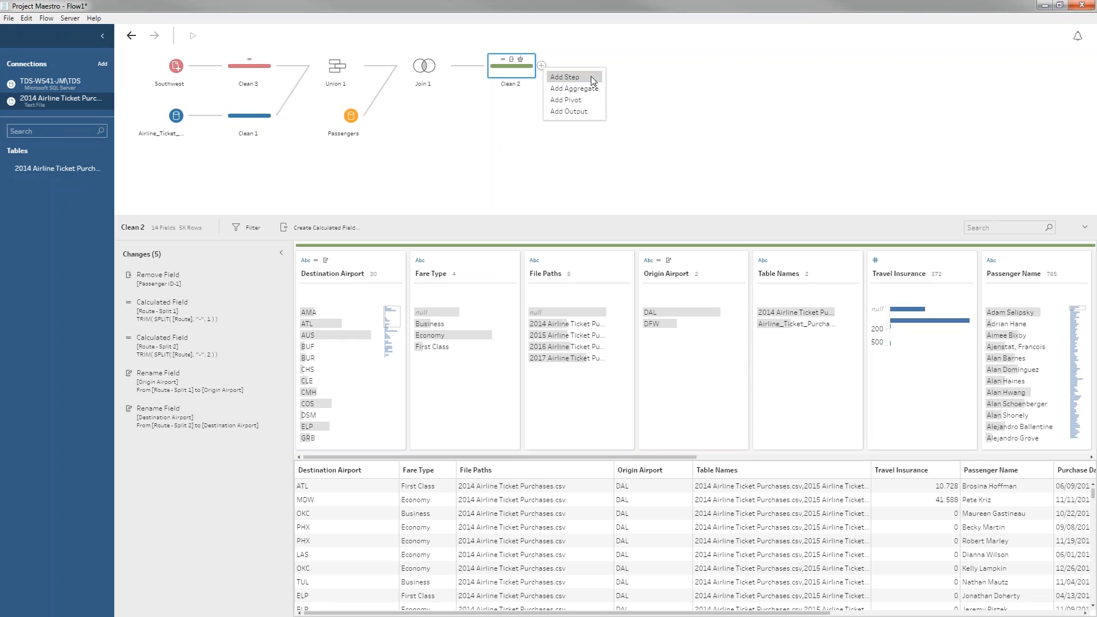
click(578, 103)
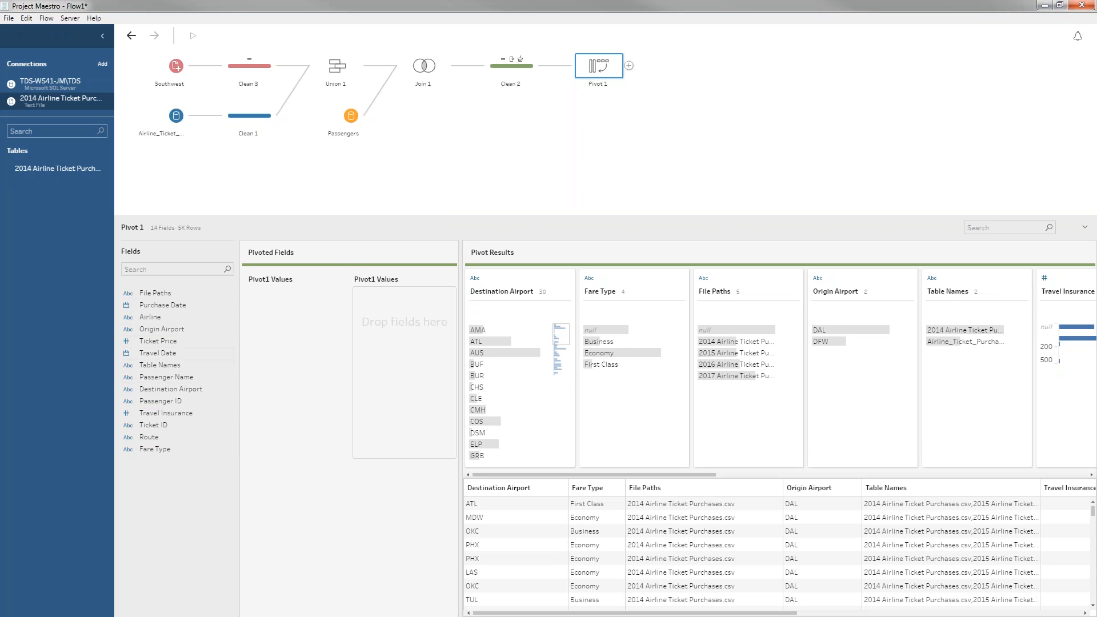
drag(156, 333, 396, 333)
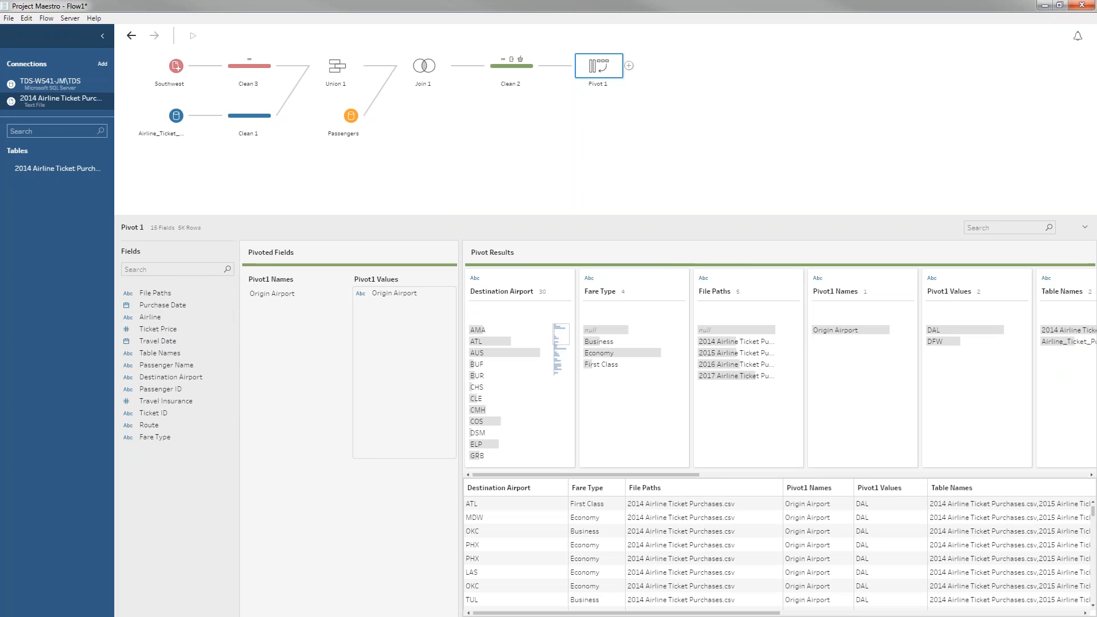
drag(174, 378, 391, 336)
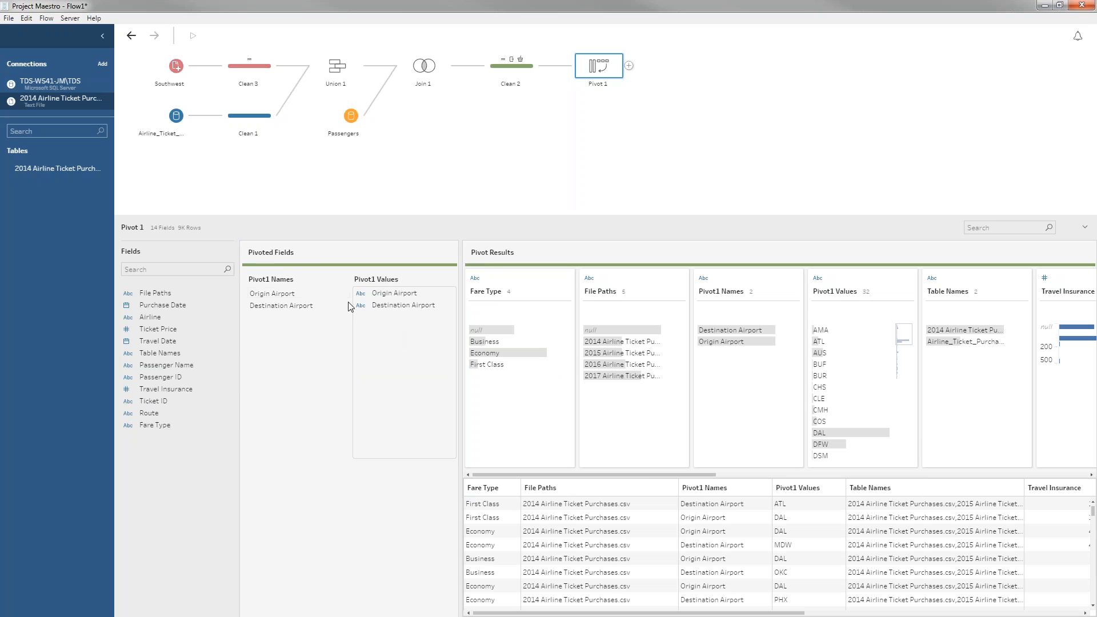
Rename the pivot's names column as Point and its values column as Airport Code.
double_click(288, 279)
text(Point)
key(Return)
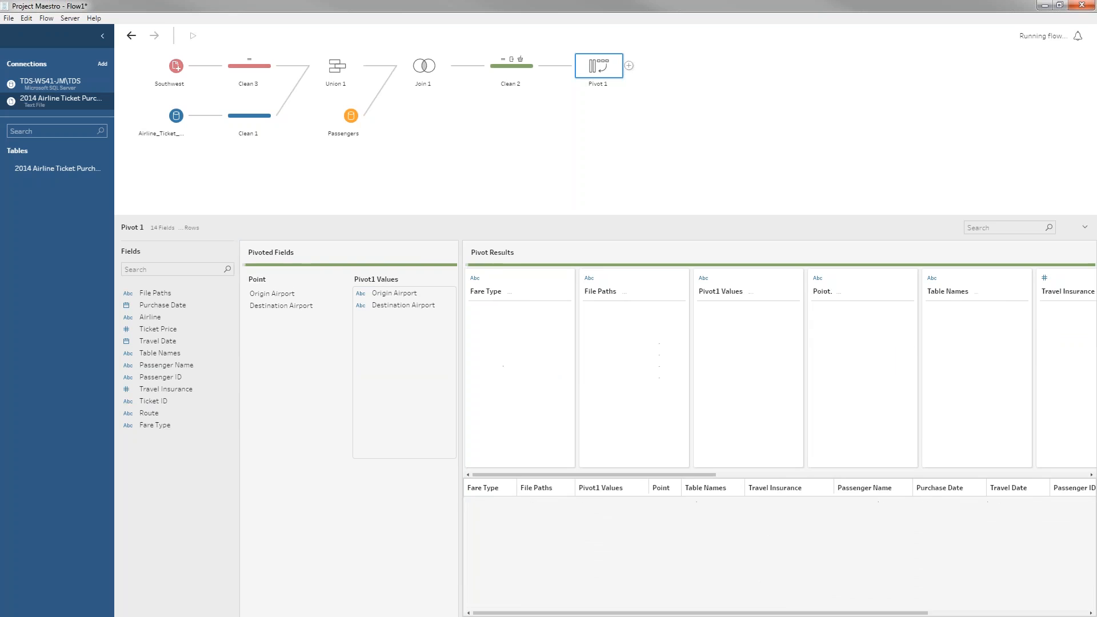
drag(281, 305, 281, 321)
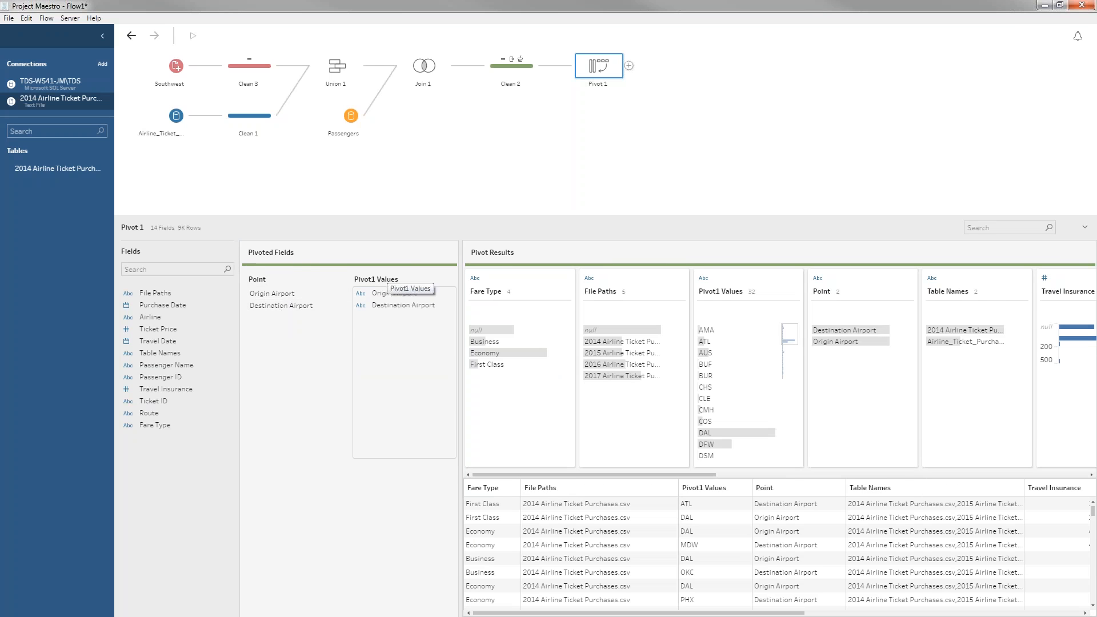
double_click(376, 279)
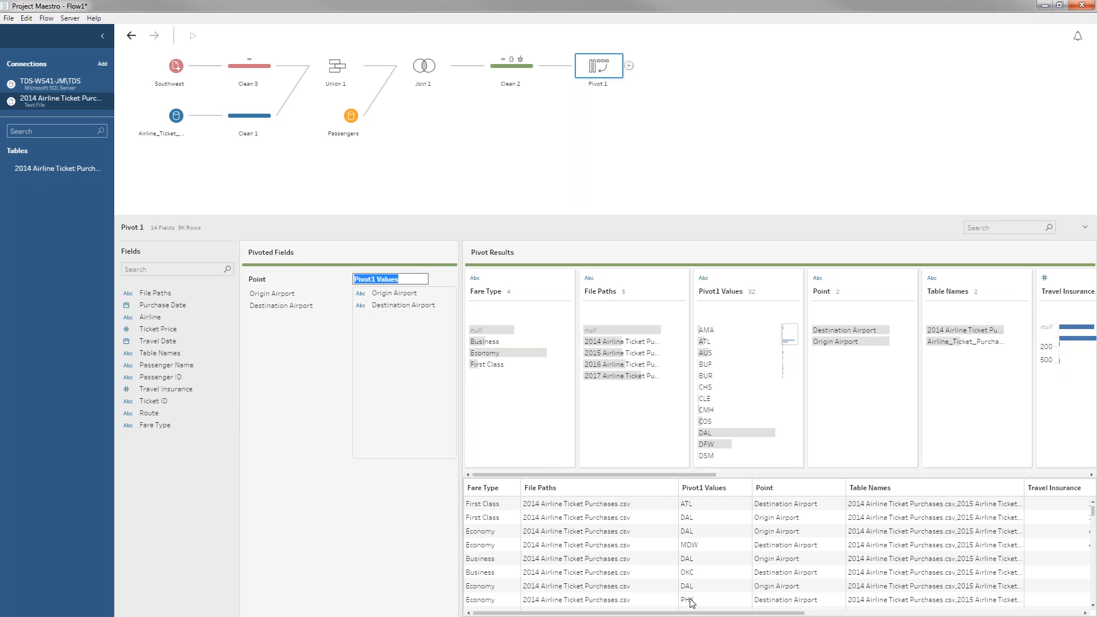
click(409, 278)
key(ctrl+shift+Left)
key(ctrl+shift+Left)
text(Airport Code)
key(Return)
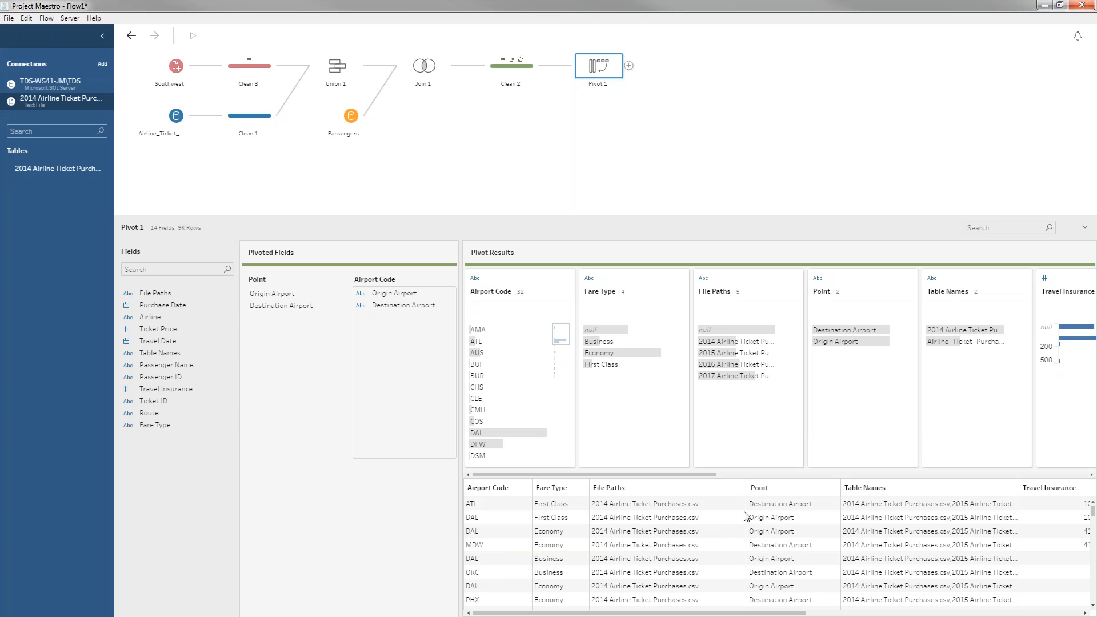
Examine the Point and Airport Code values in the rows of the pivot results.
click(778, 519)
click(778, 519)
click(493, 505)
click(495, 543)
click(489, 572)
Connect to the Excel file airports.xlsx in the Airport Geocoding folder and join its airports.dat table to Pivot 1.
click(103, 65)
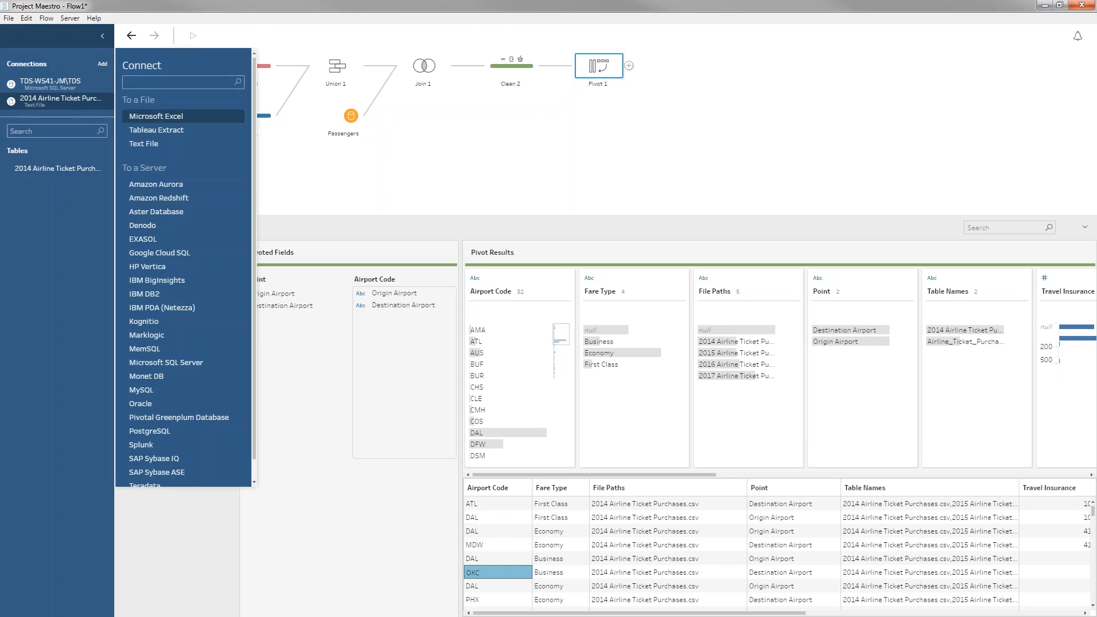
click(156, 116)
click(410, 26)
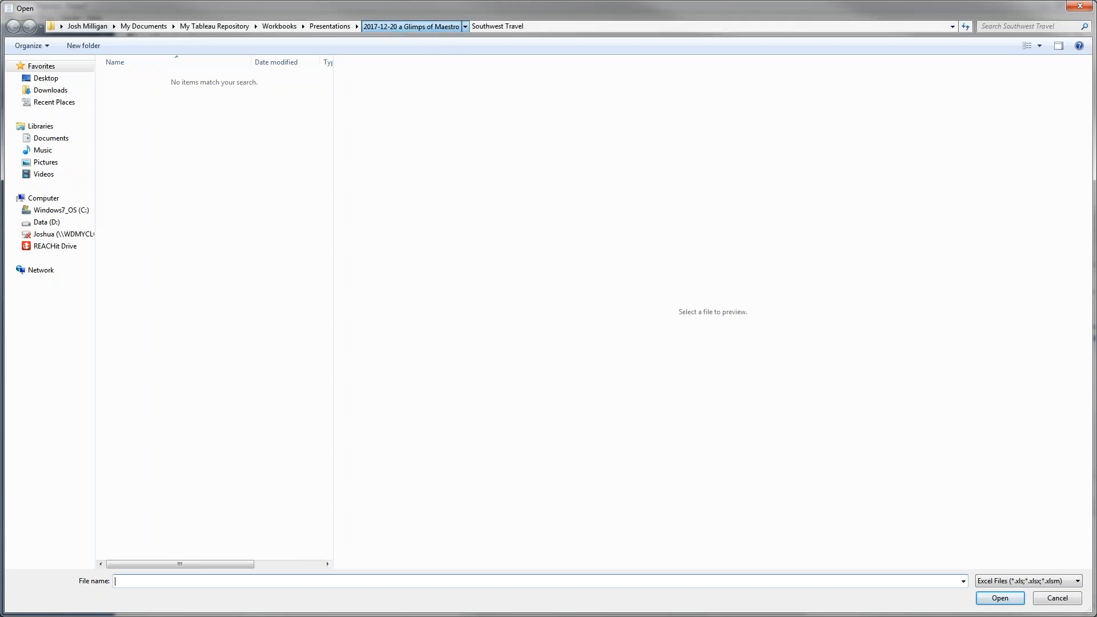
click(140, 82)
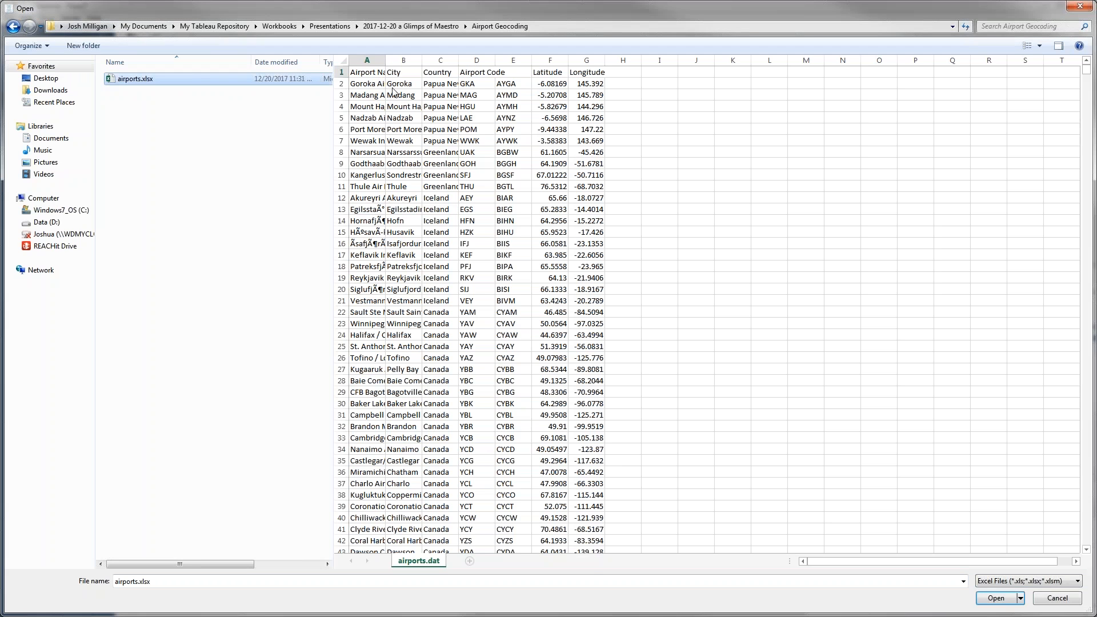
drag(477, 86, 478, 188)
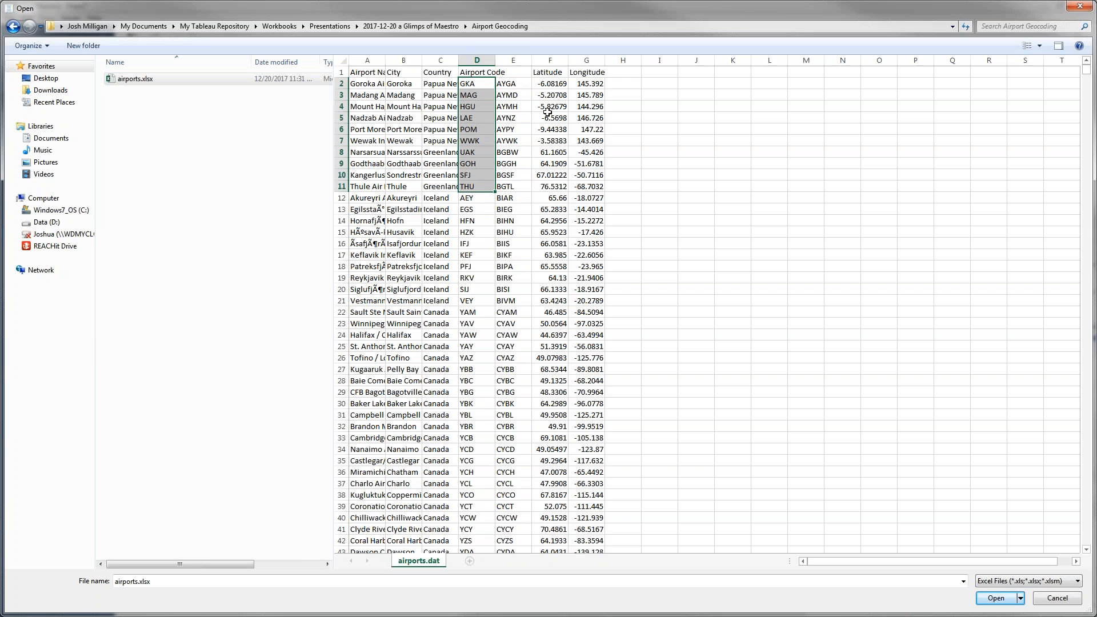
drag(544, 83, 595, 188)
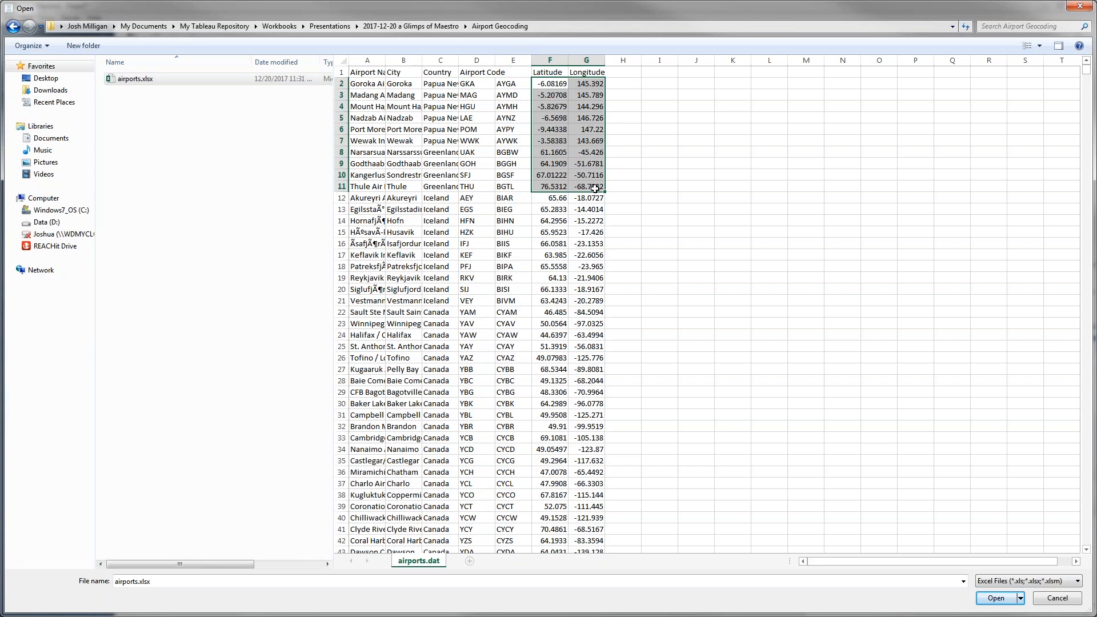
double_click(135, 79)
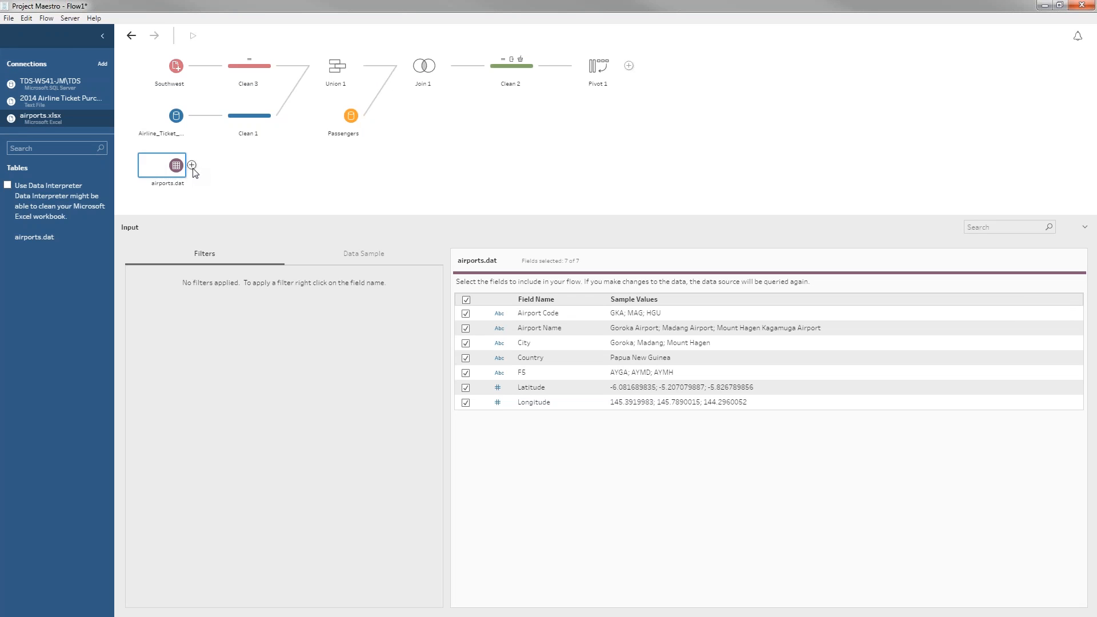
drag(598, 68, 196, 165)
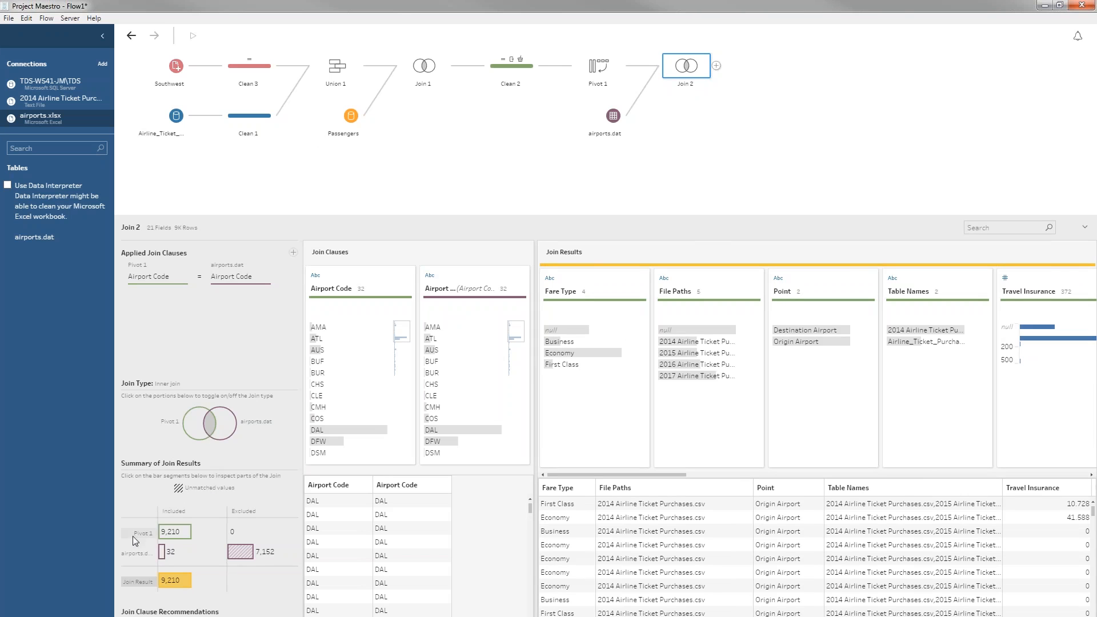
Inspect the join result rows and the included airports.dat rows in the summary of Join 2.
mouse_move(163, 533)
mouse_move(188, 580)
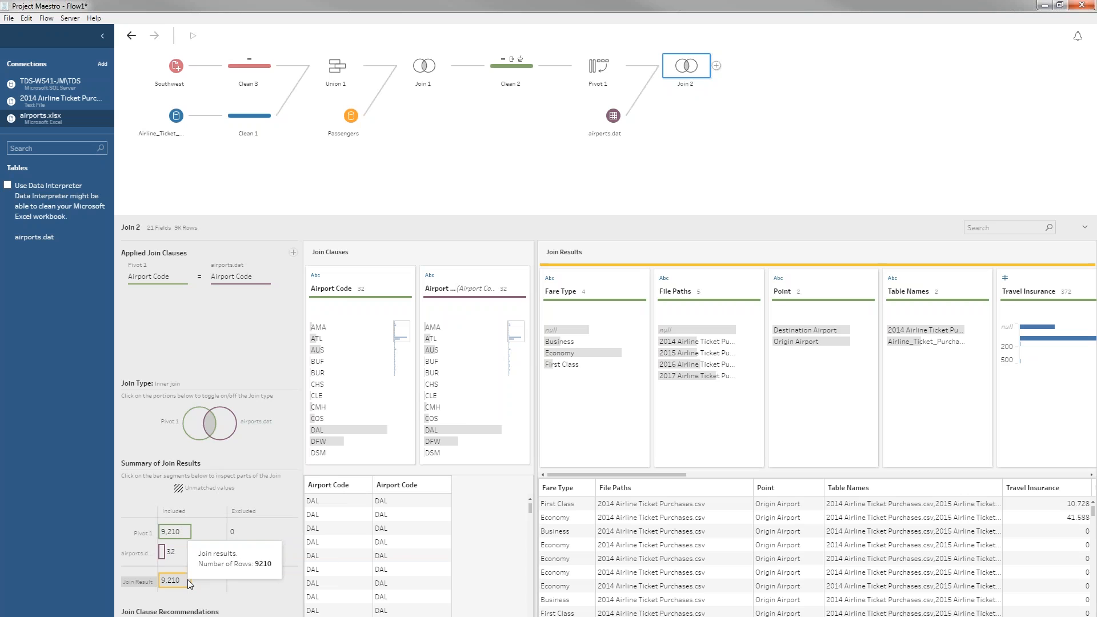
click(186, 579)
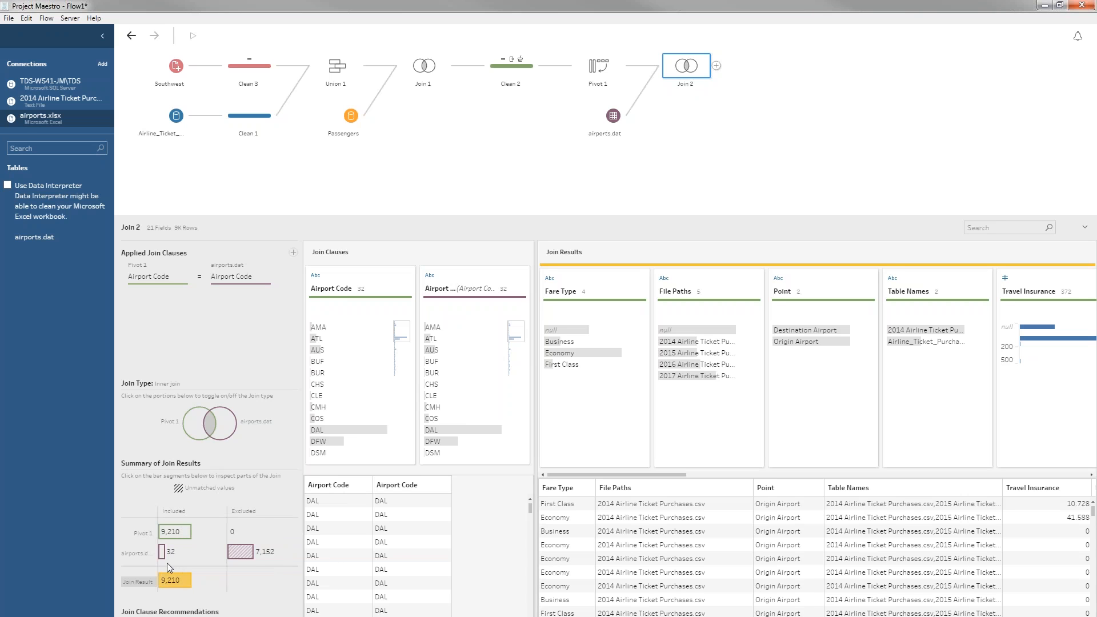
mouse_move(160, 555)
click(161, 554)
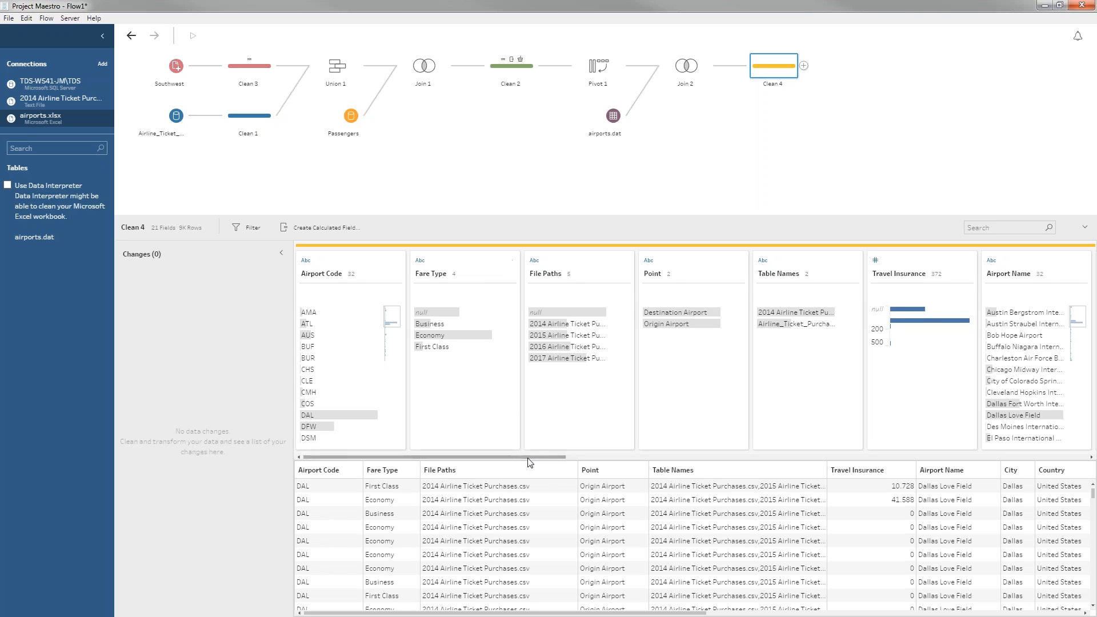
Remove the Fare Type and Travel Insurance fields in the Clean 4 step after Join 2.
scroll(550, 459, right, 3)
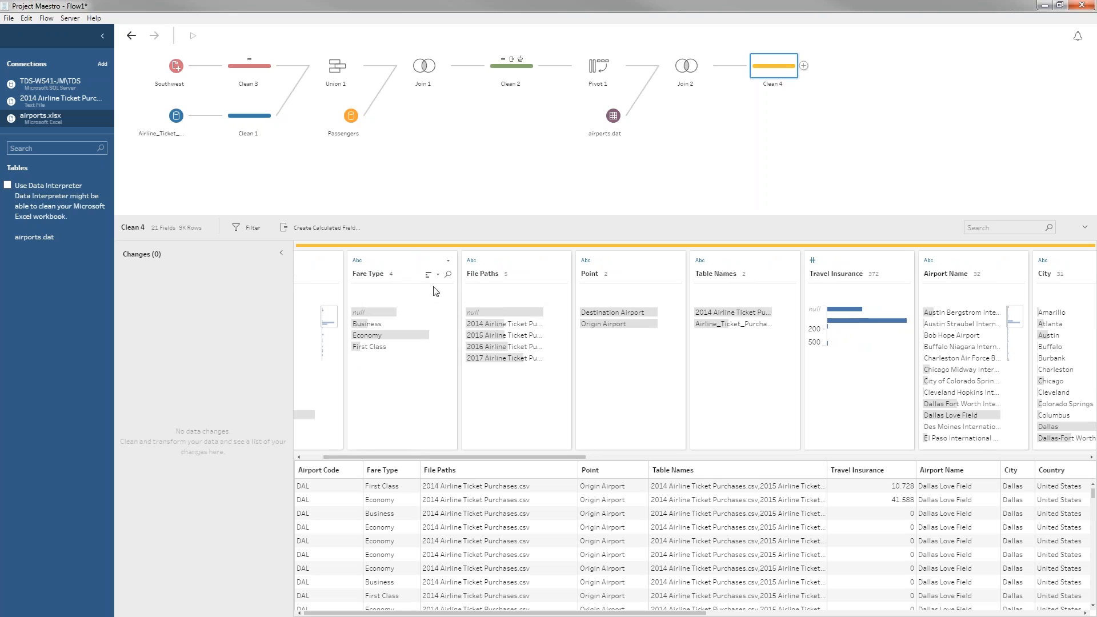
click(448, 261)
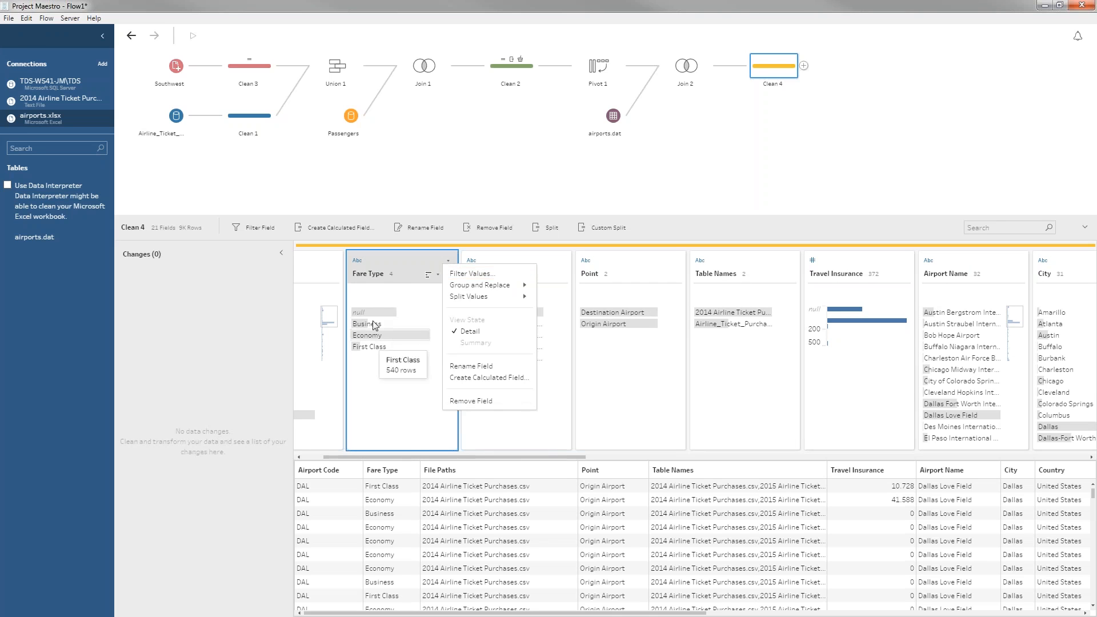
click(481, 401)
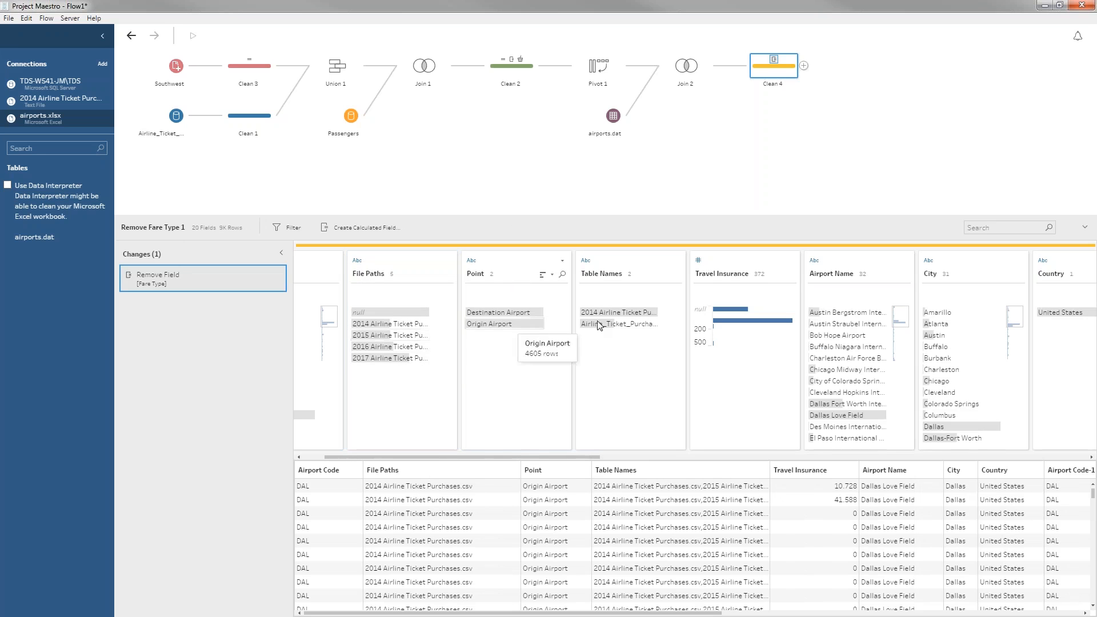
click(790, 262)
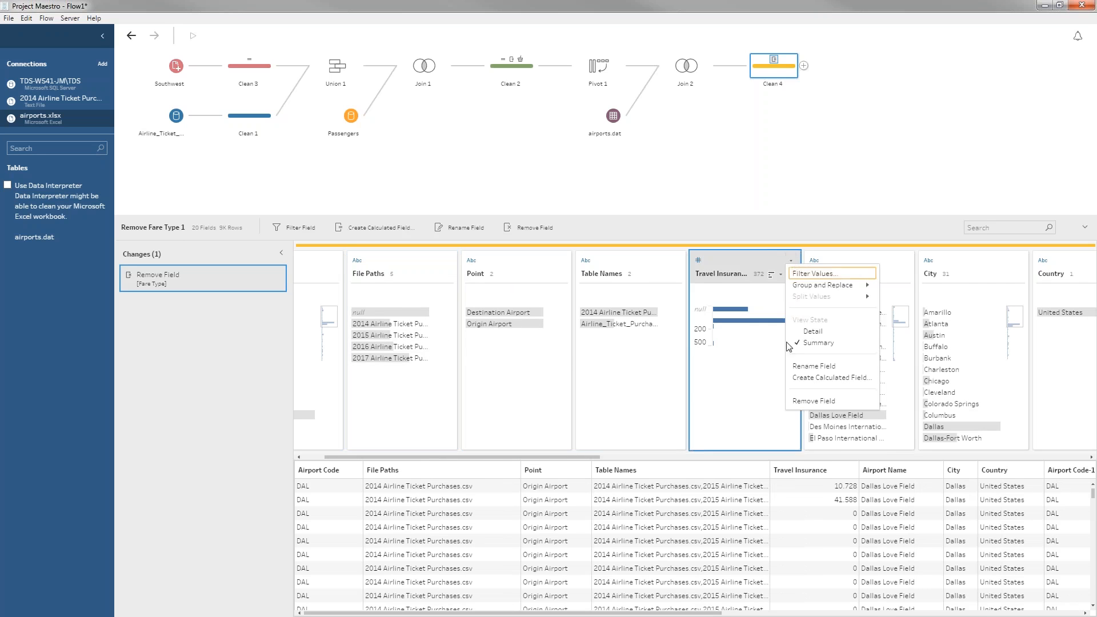
click(820, 403)
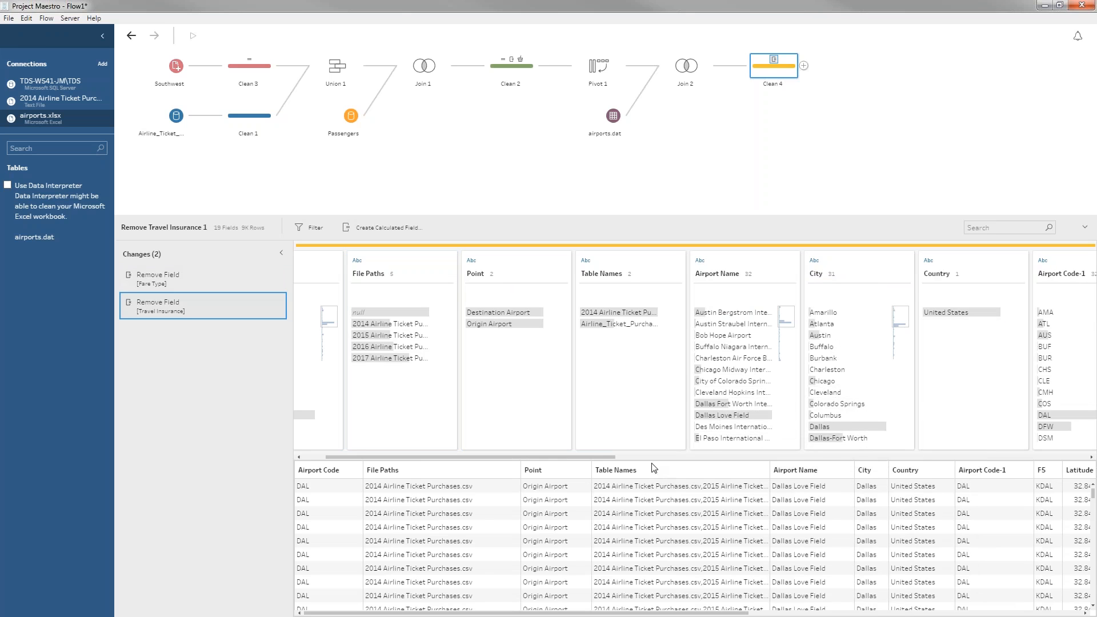
Remove the duplicate Airport Code-1 field and the F5 field in Clean 4.
drag(602, 458, 719, 460)
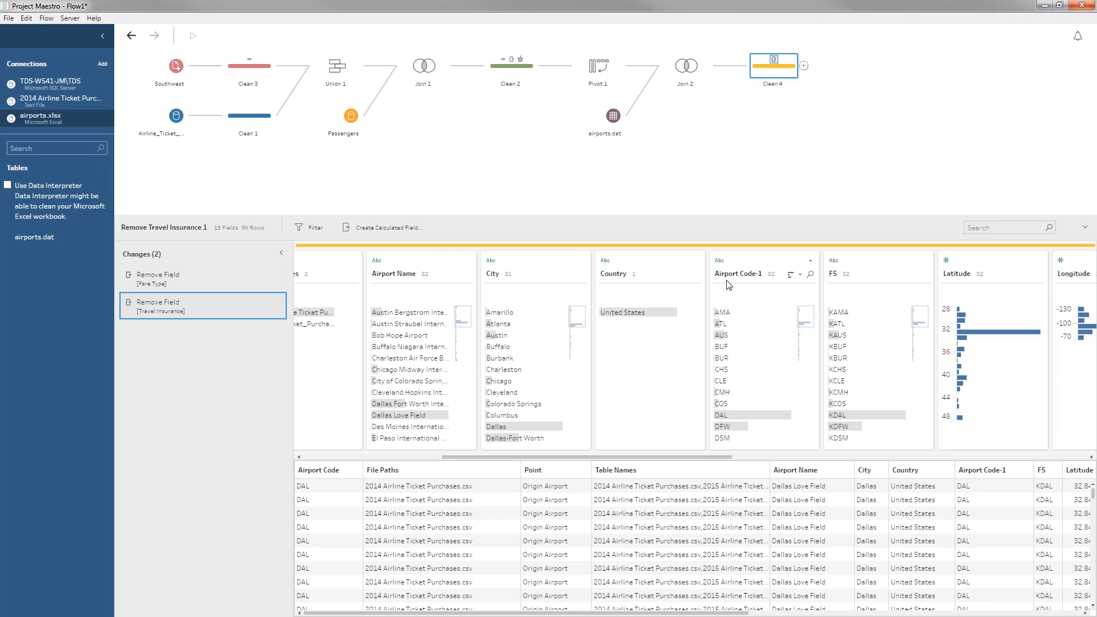
click(810, 261)
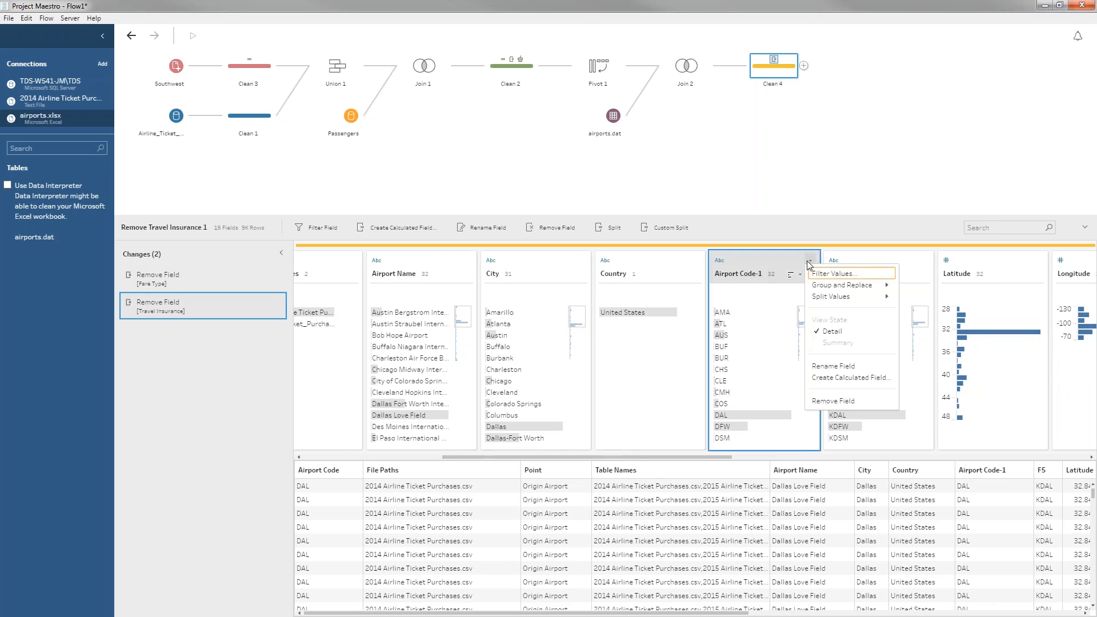
click(829, 401)
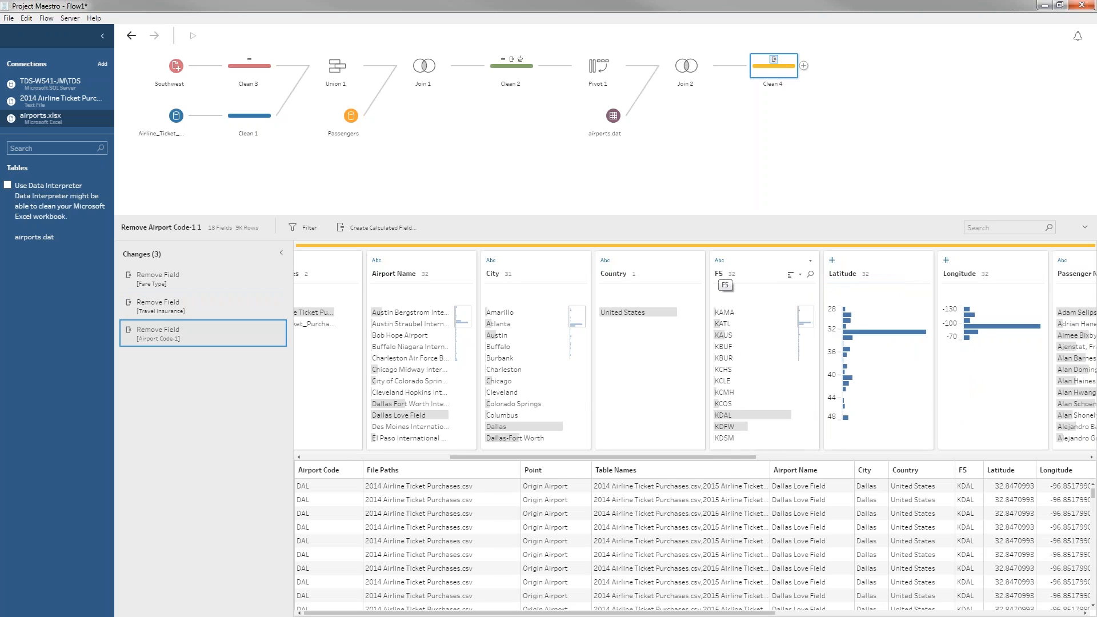
double_click(722, 274)
click(807, 261)
click(818, 404)
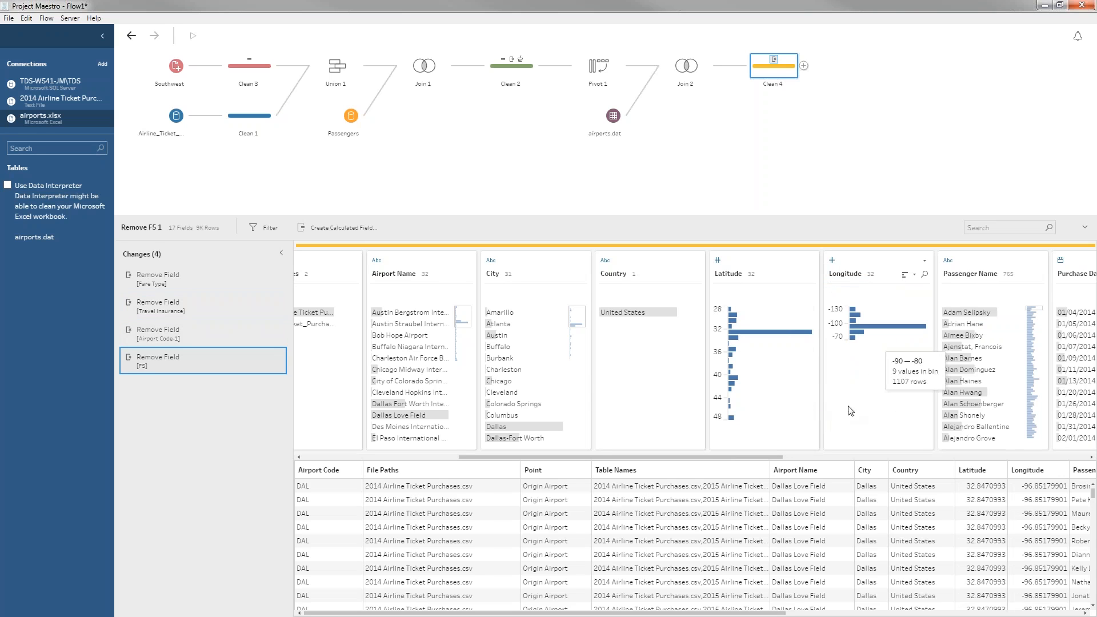
Edit the comma-separated Passenger Name value so that it reads first name followed by last name.
drag(784, 459, 948, 457)
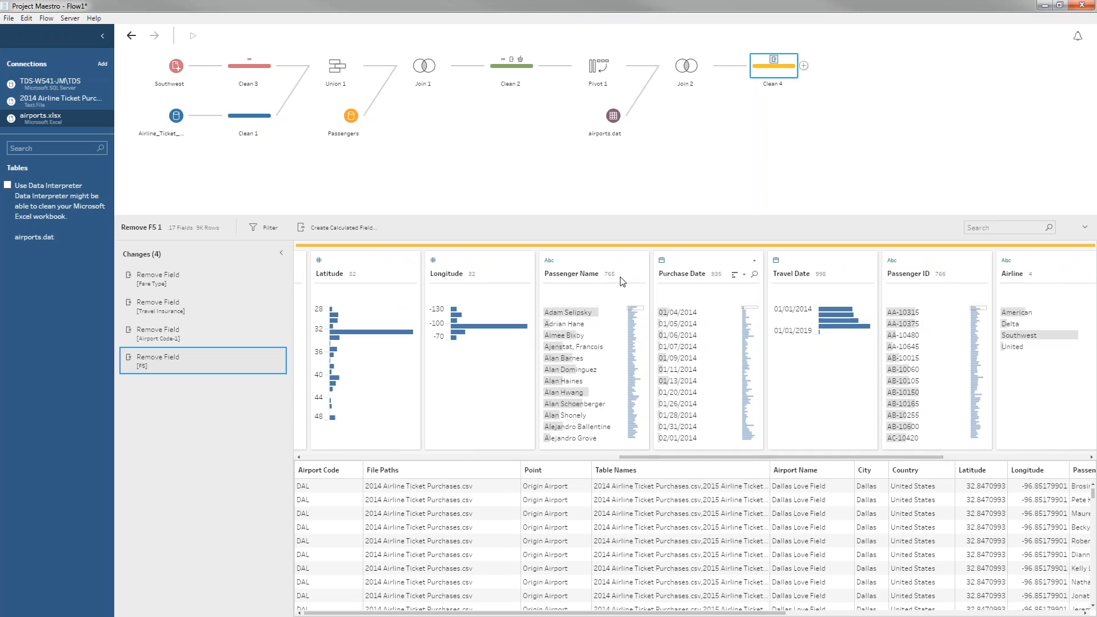
click(592, 350)
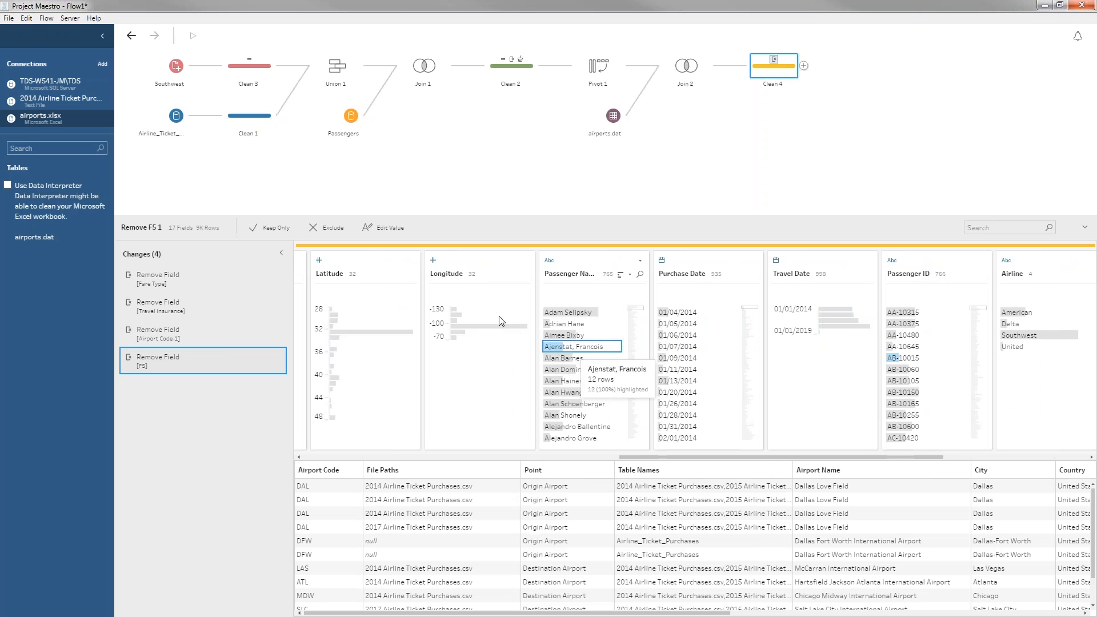
click(390, 230)
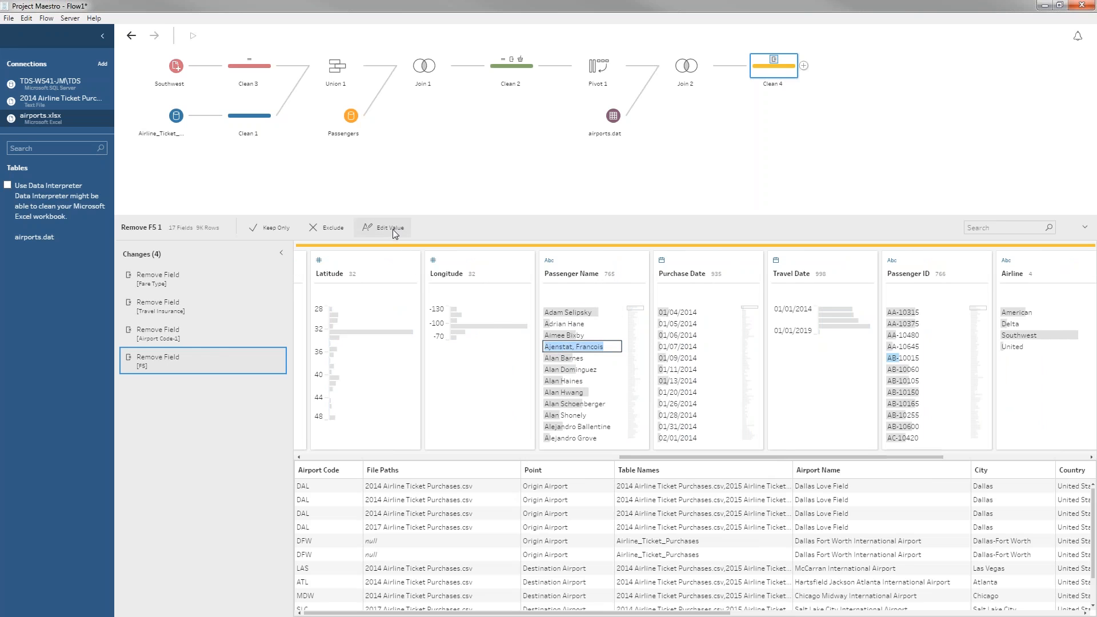
click(573, 347)
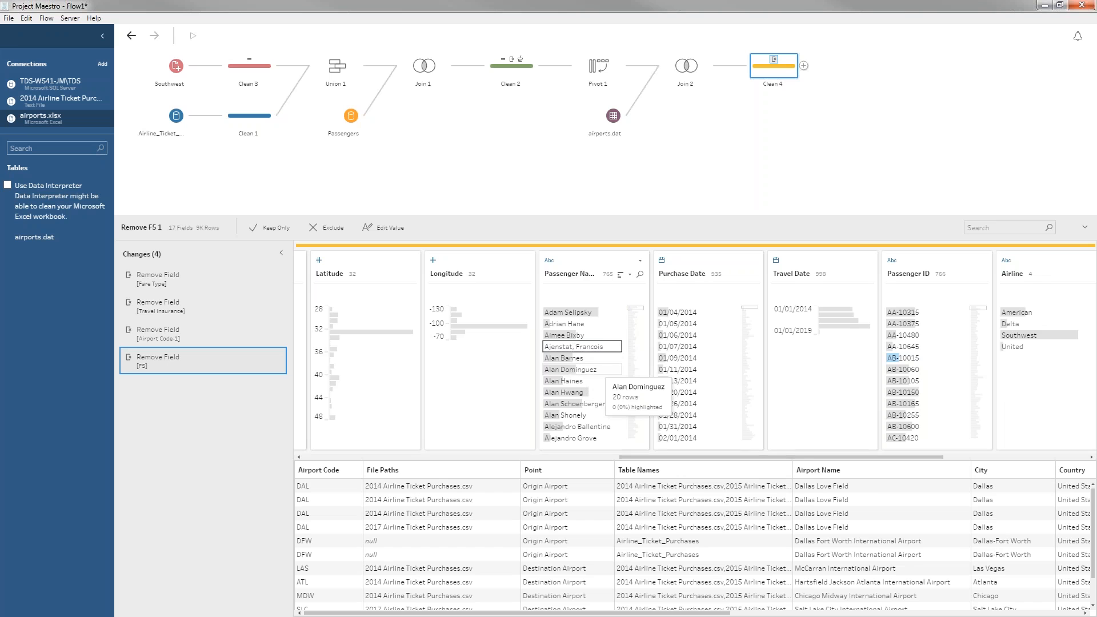
key(Delete)
key(shift+Home)
key(BackSpace)
key(Delete)
text(Ajenstat)
key(Return)
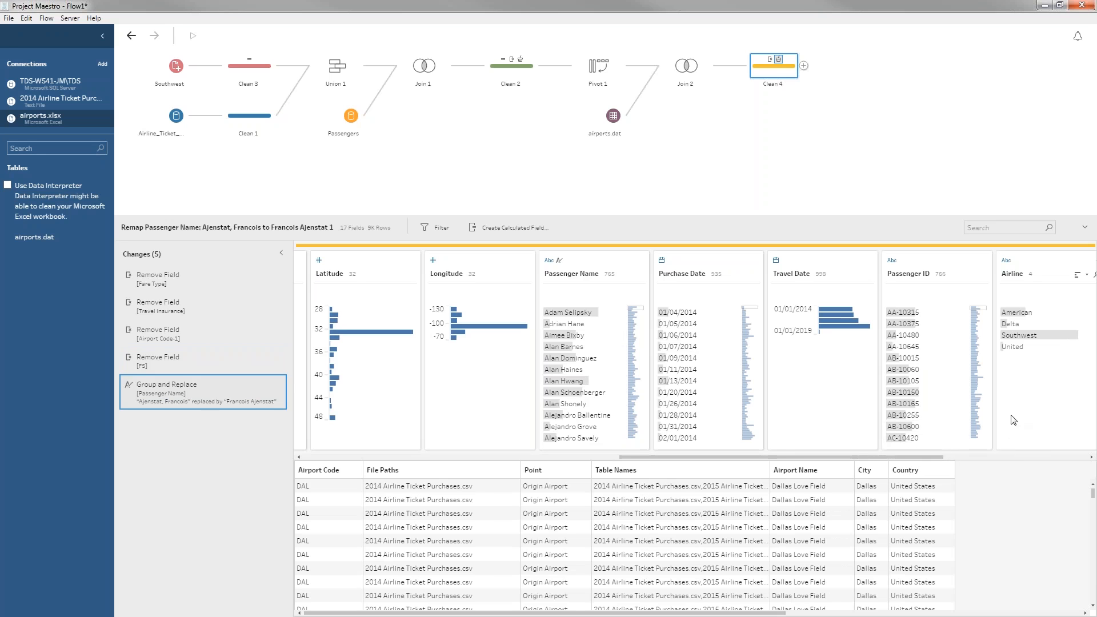
Review the remaining fields of Clean 4 and add an output step after it.
drag(830, 460, 950, 457)
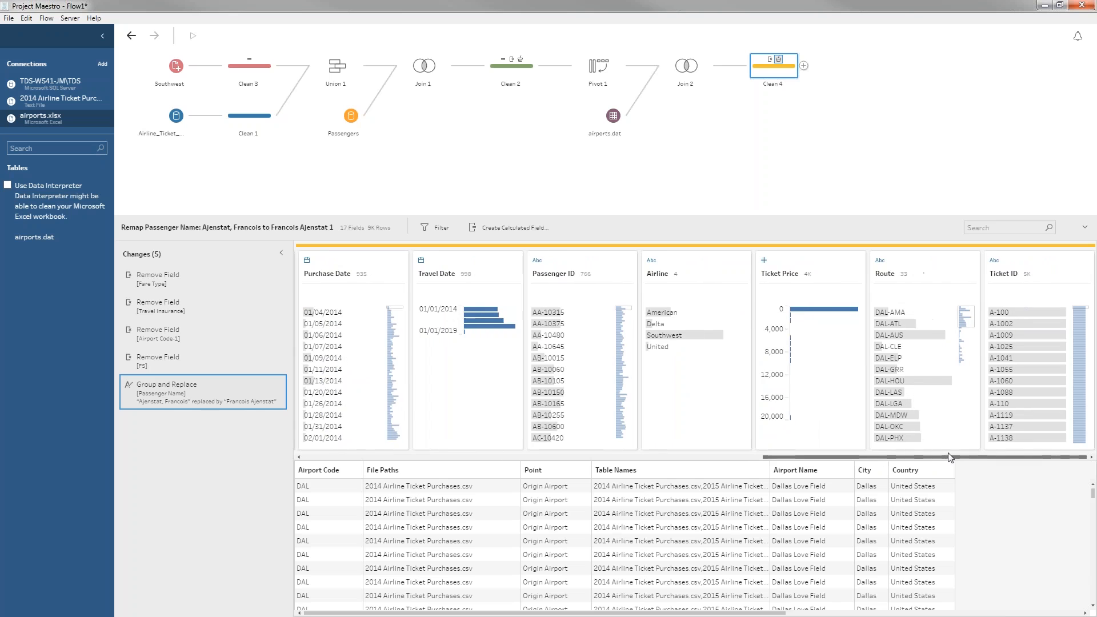
mouse_move(838, 351)
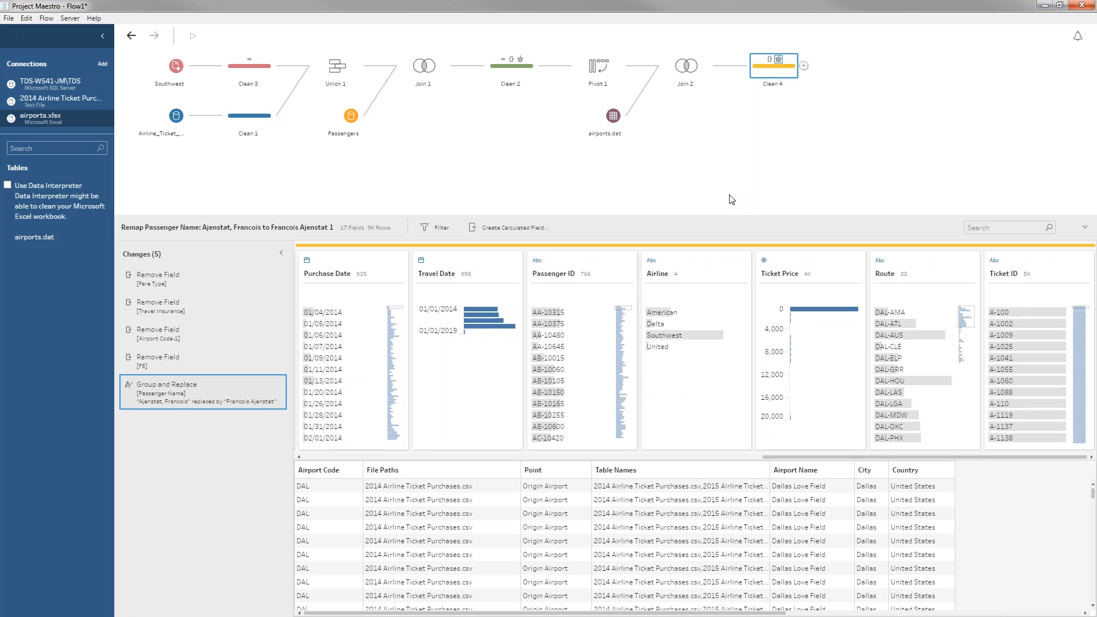
click(803, 66)
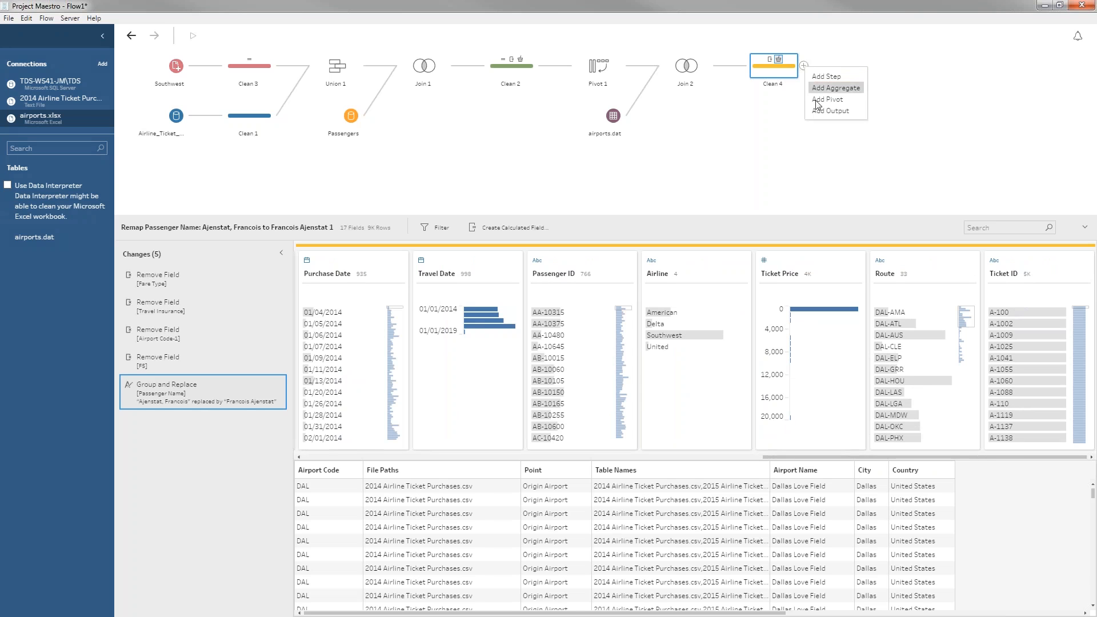
click(818, 114)
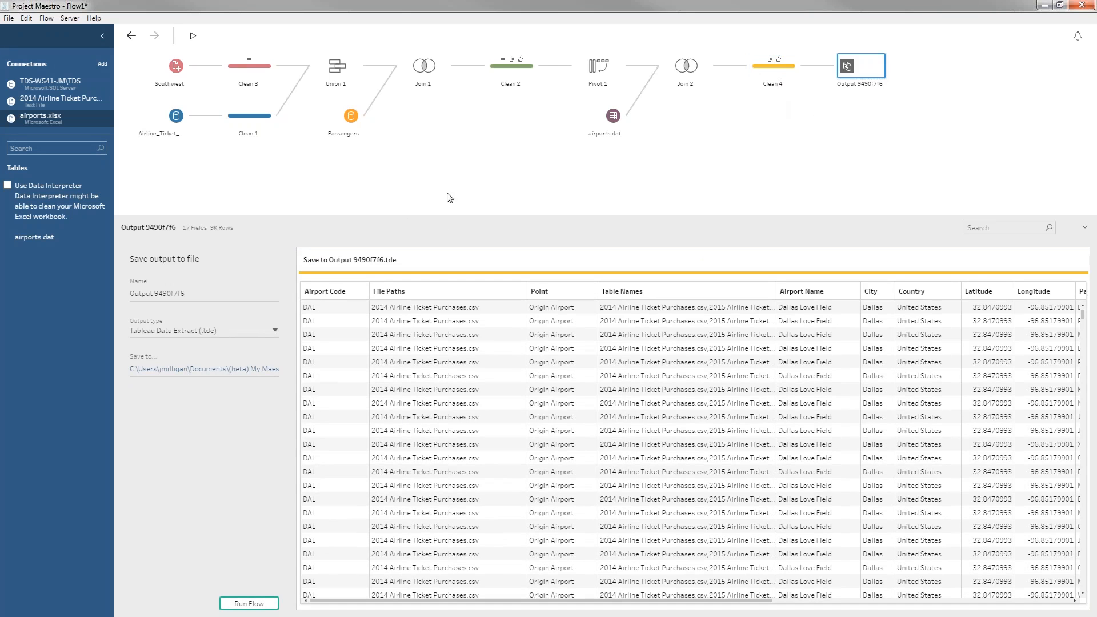
Set the output to Comma Separated Values (.csv) named Airline Travel in the My Tableau Repository folder and run the flow.
click(207, 333)
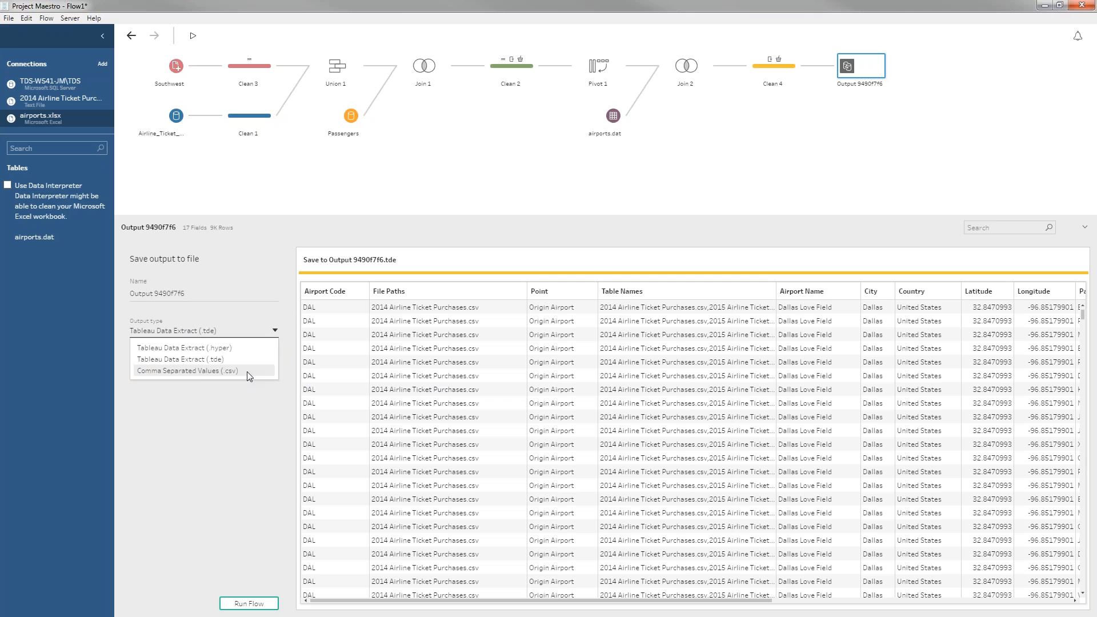
click(220, 373)
click(221, 375)
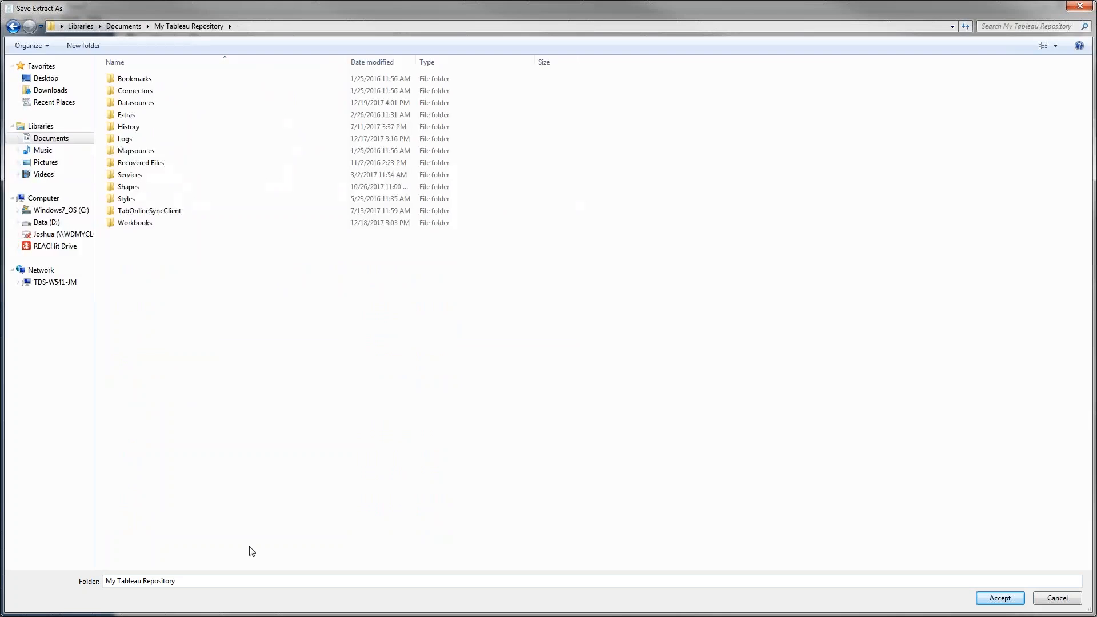
click(984, 601)
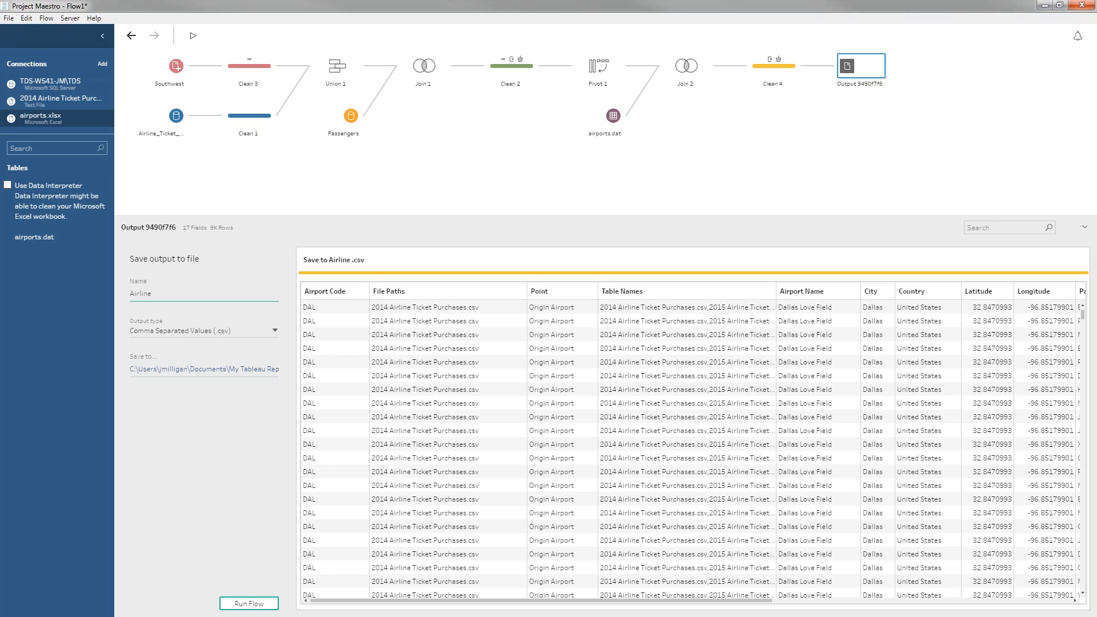
text(Travel)
click(246, 607)
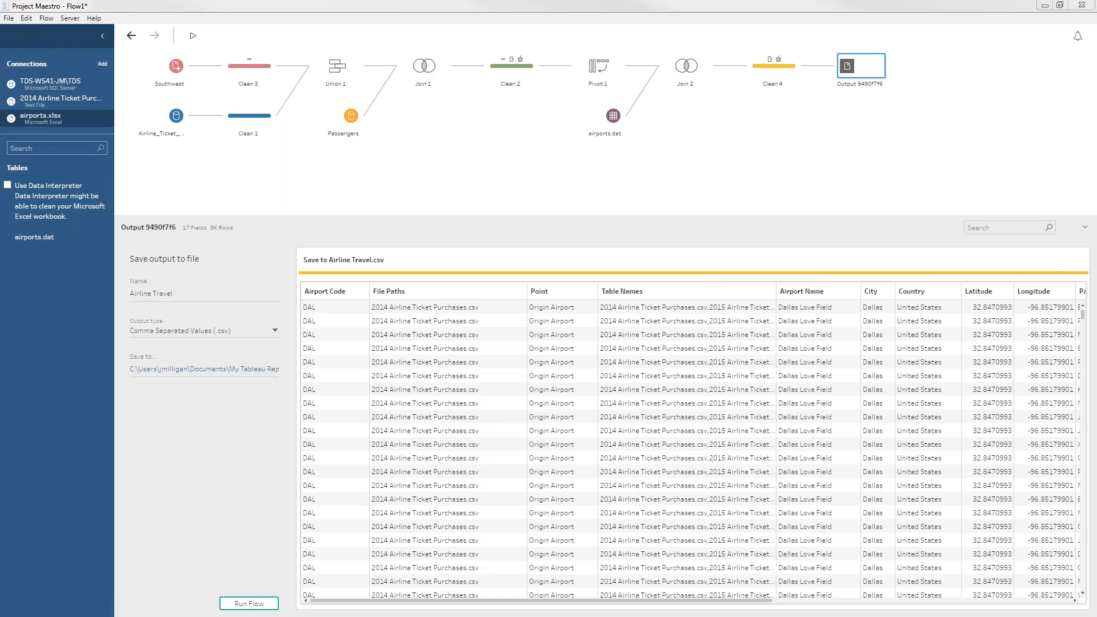
Switch to Windows Explorer and select Airline Travel.csv in the My Tableau Repository folder under Documents.
drag(1096, 9, 374, 0)
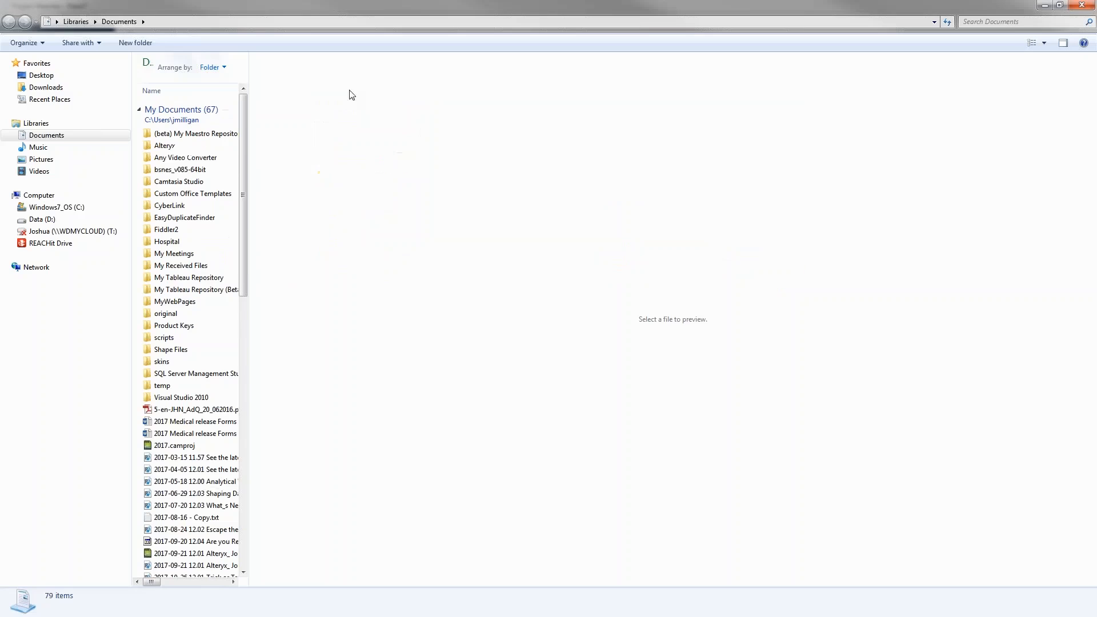
double_click(188, 278)
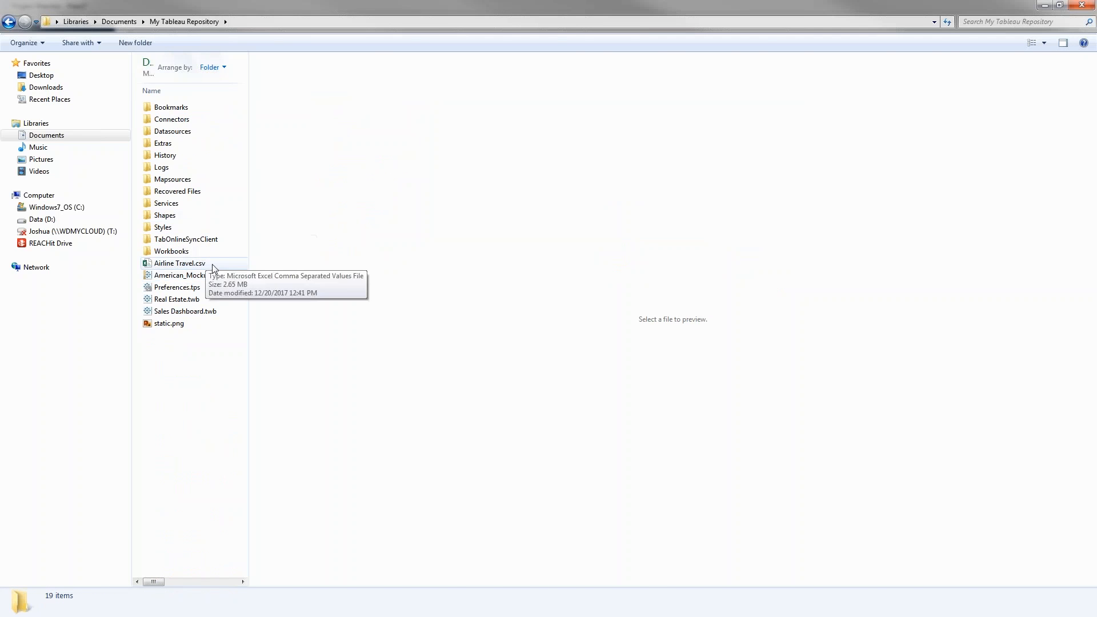
click(181, 264)
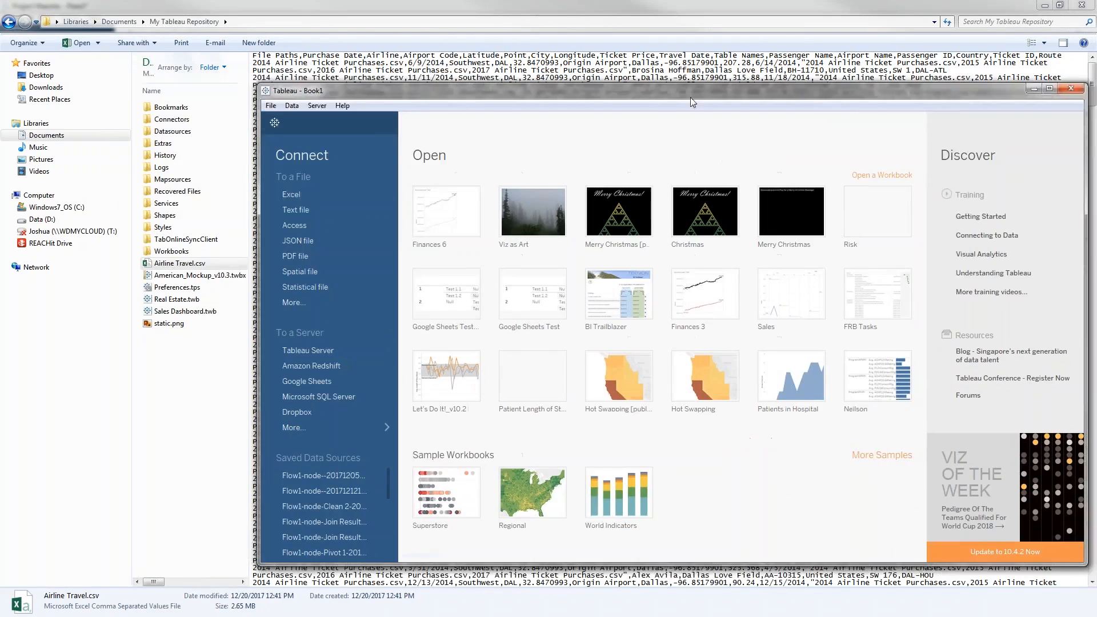
Load Airline Travel.csv into Tableau as a data source, maximize the window and look through the data's columns.
drag(179, 263, 508, 317)
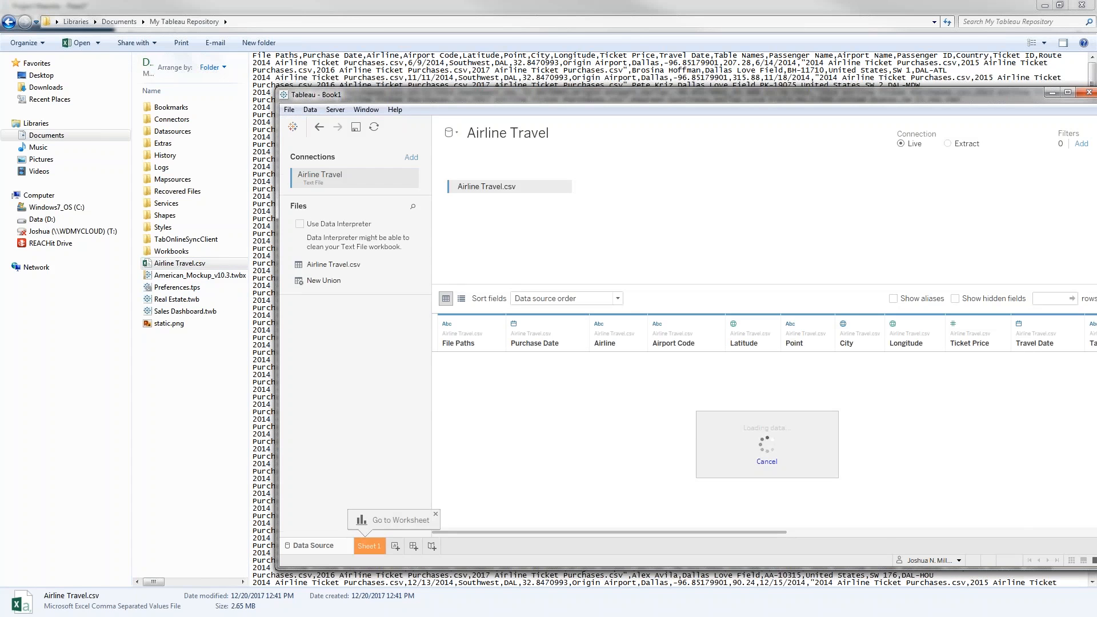
key(super+Up)
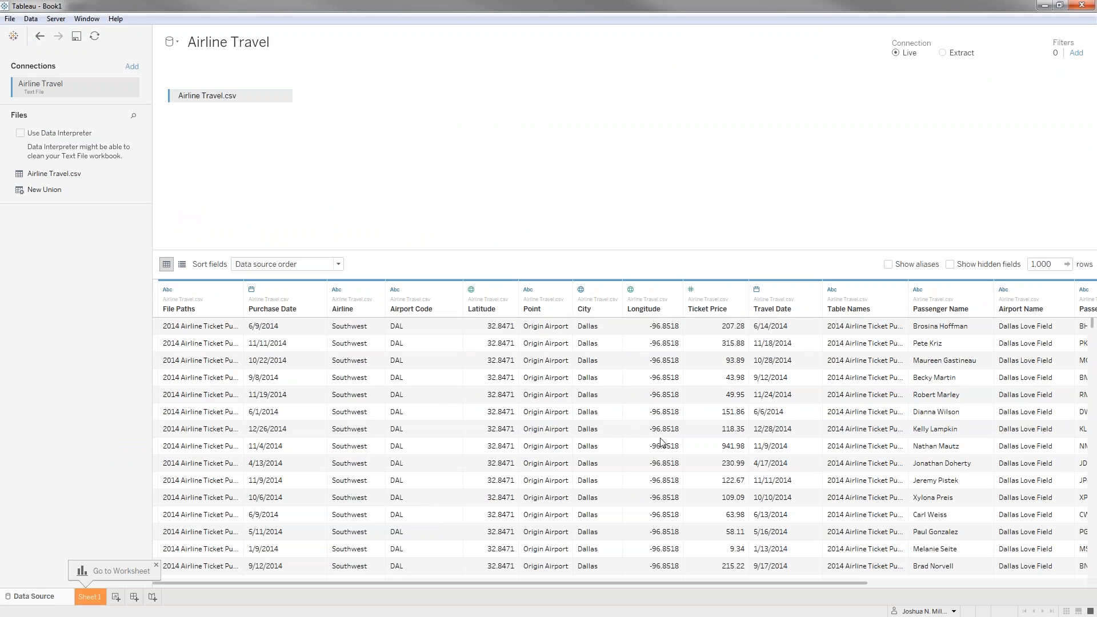
drag(591, 583, 632, 580)
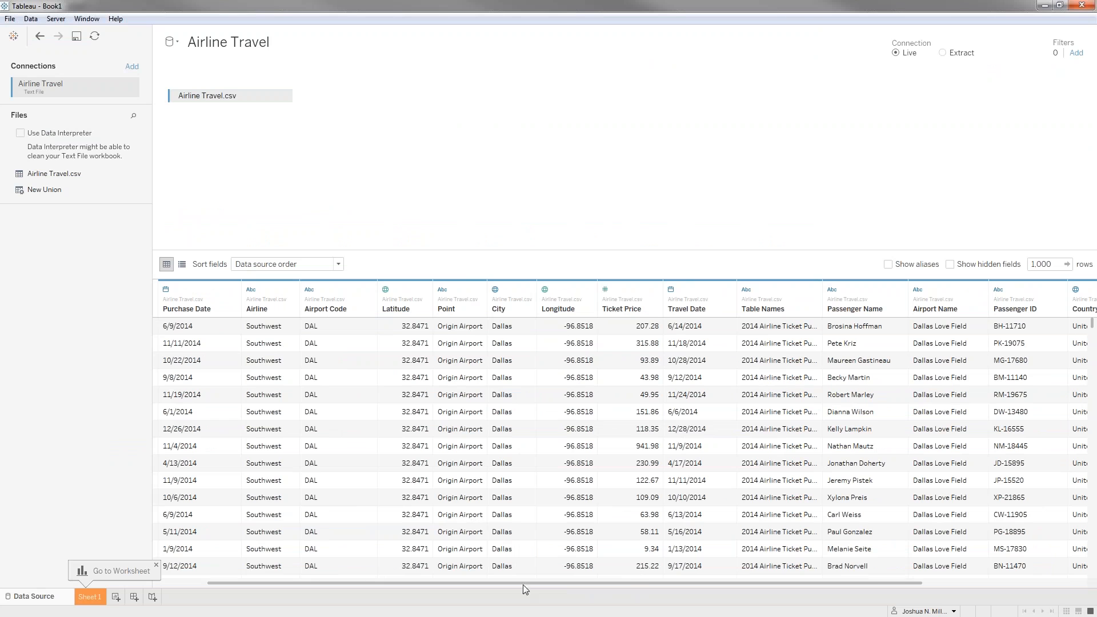
drag(315, 584, 503, 583)
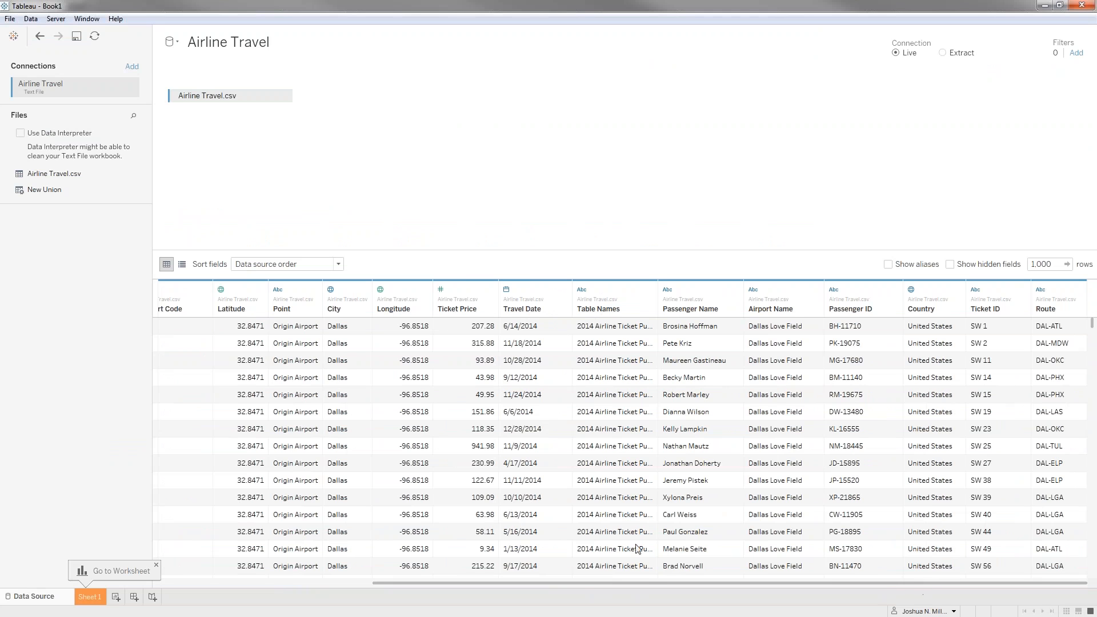
drag(580, 583, 366, 583)
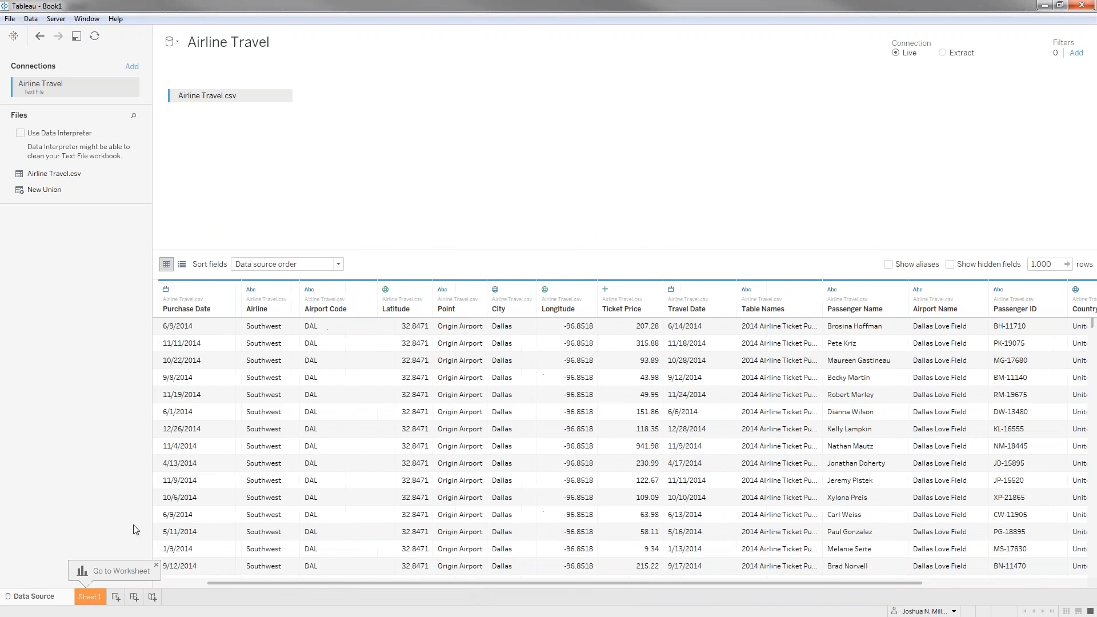
Open Sheet 1 and convert the Latitude and Longitude measures to dimensions.
click(89, 596)
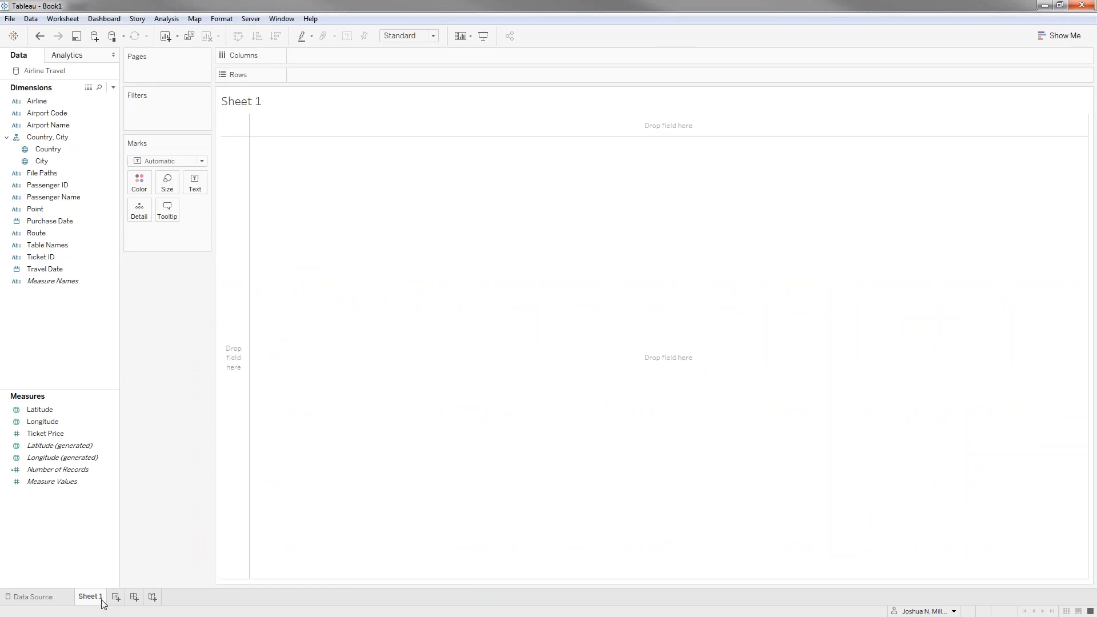
click(70, 409)
drag(70, 409, 63, 337)
click(42, 409)
drag(43, 409, 48, 174)
click(50, 185)
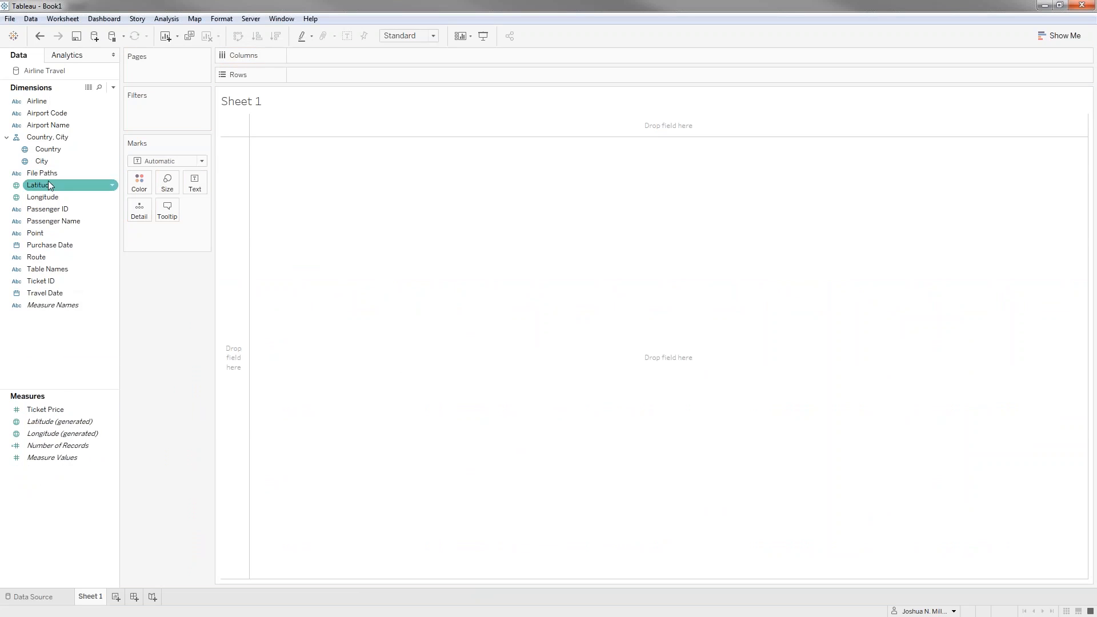
Plot Latitude against Longitude on a map and set the mark type to Line.
double_click(49, 183)
click(56, 198)
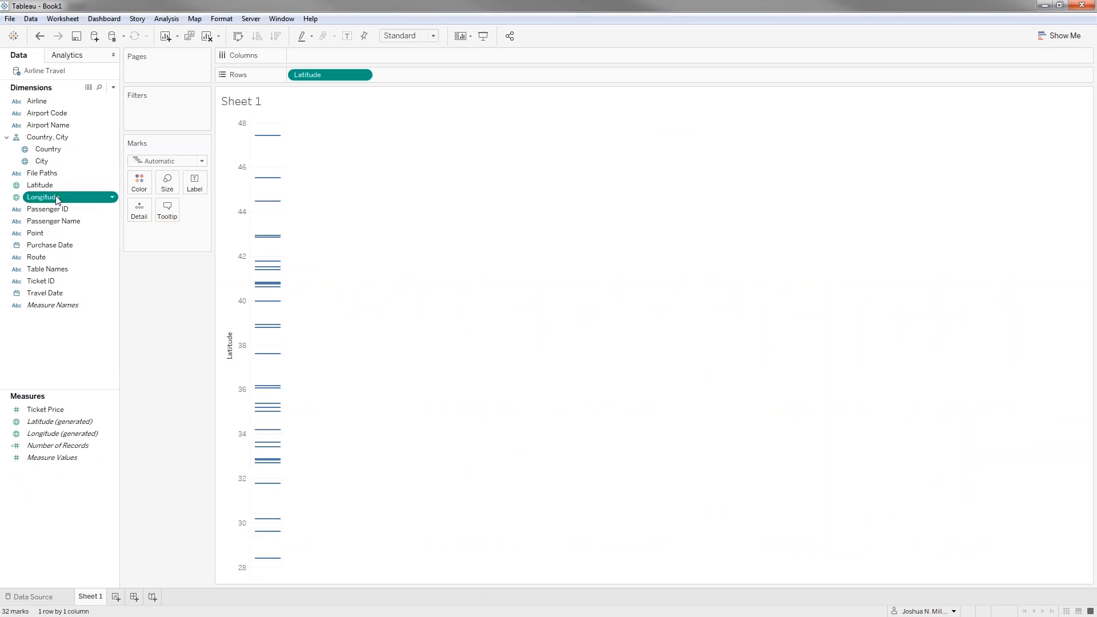
double_click(56, 198)
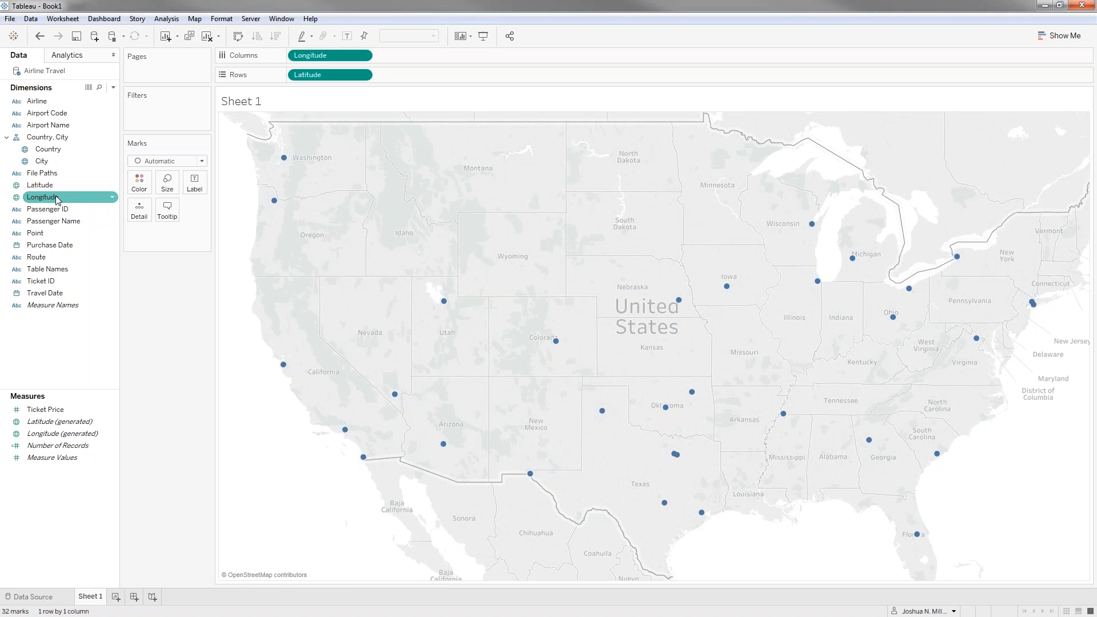
click(174, 160)
click(152, 197)
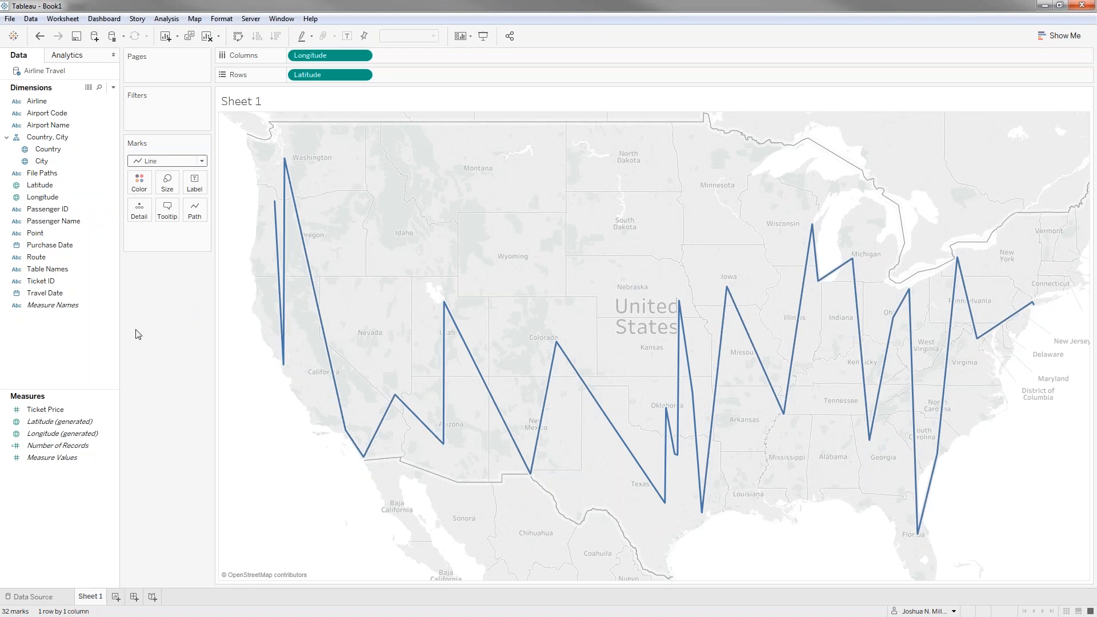
Assign the Route field to the line path so the marks connect by route.
click(27, 278)
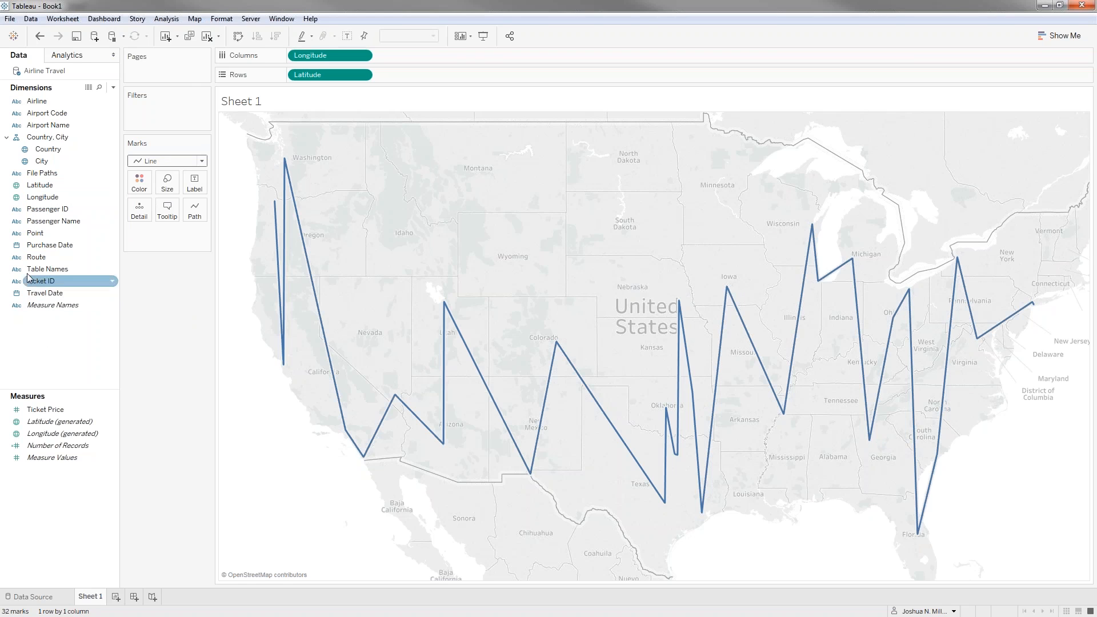
click(35, 258)
drag(34, 258, 192, 213)
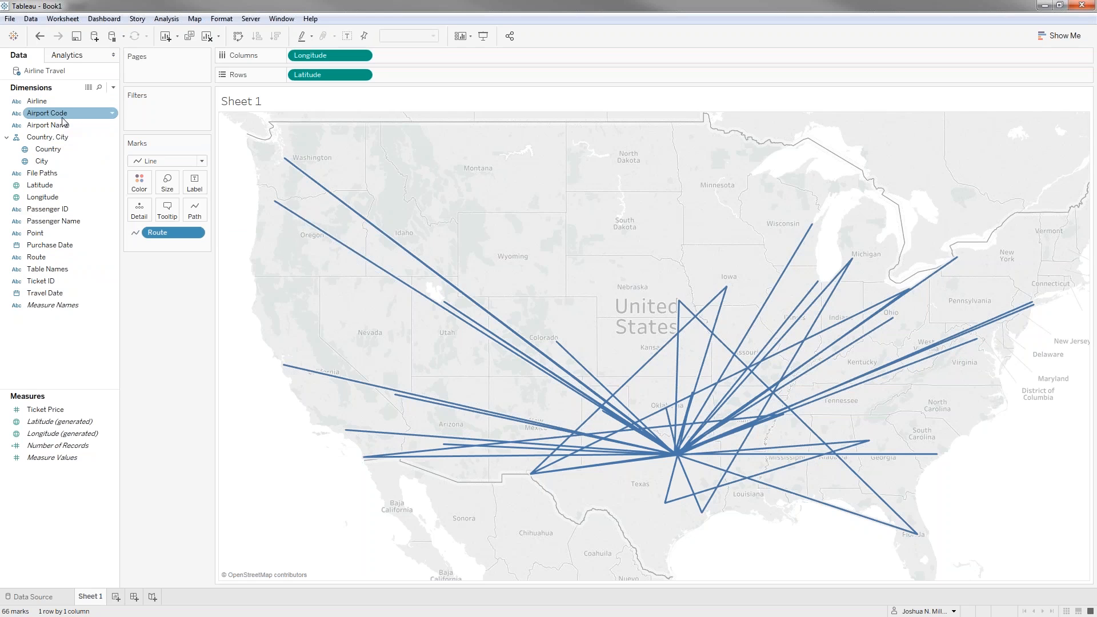
Label the map marks with the City field from the Country, City hierarchy.
drag(54, 116, 56, 117)
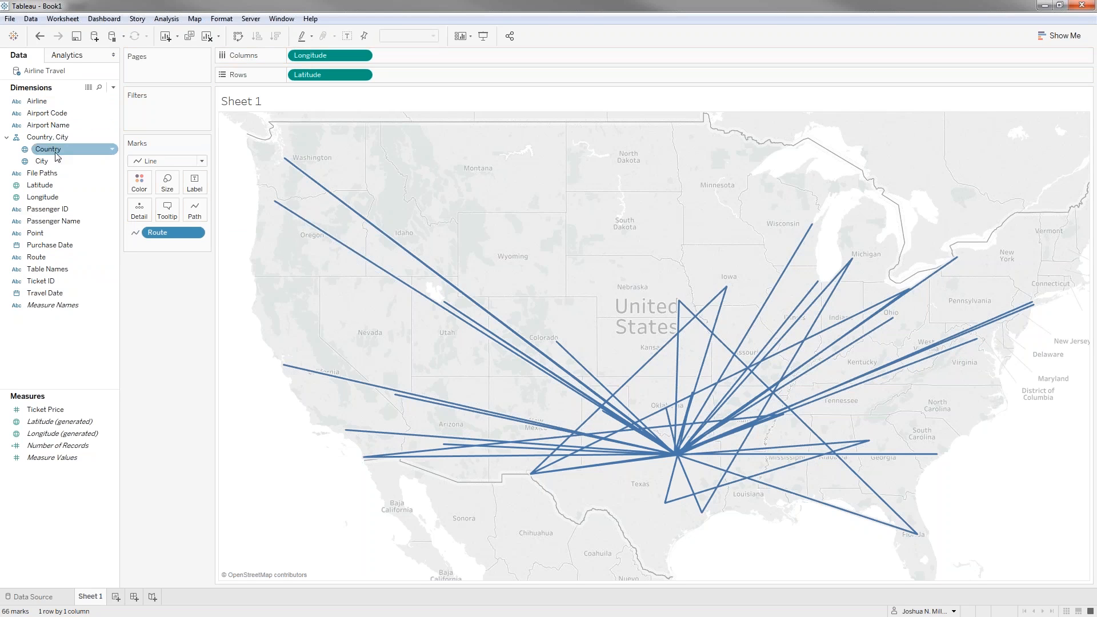
drag(50, 161, 195, 189)
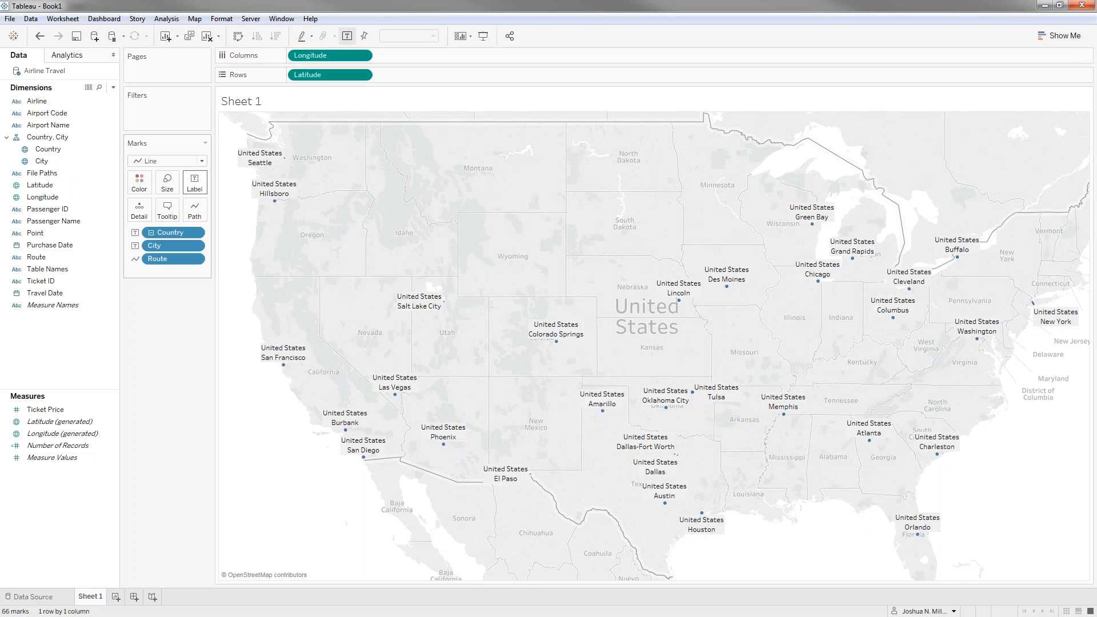
drag(159, 262, 166, 320)
click(195, 246)
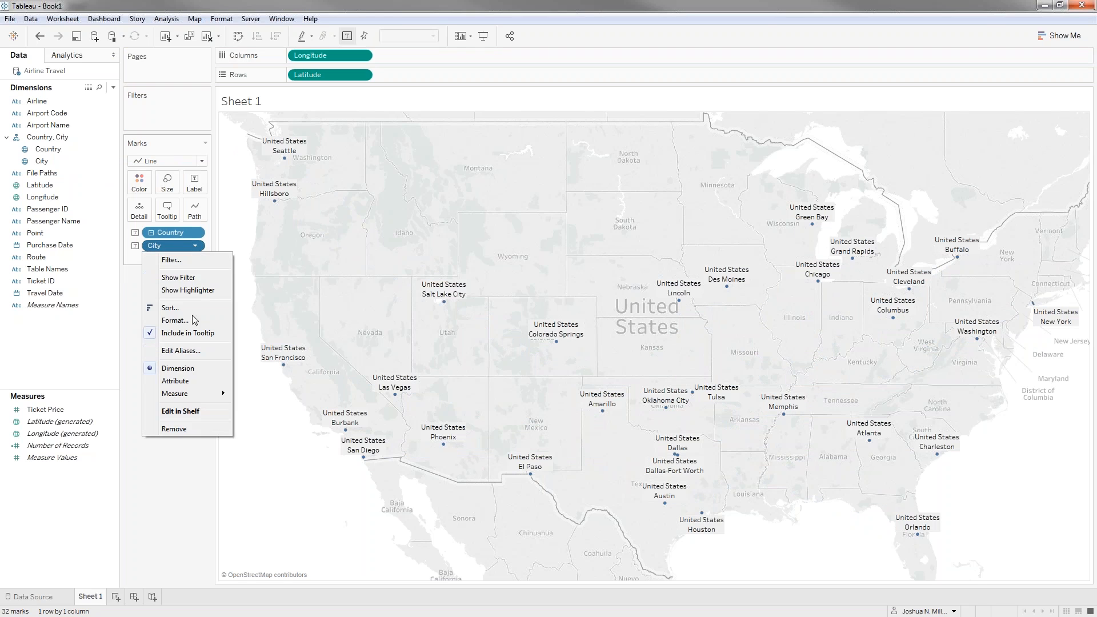
click(175, 381)
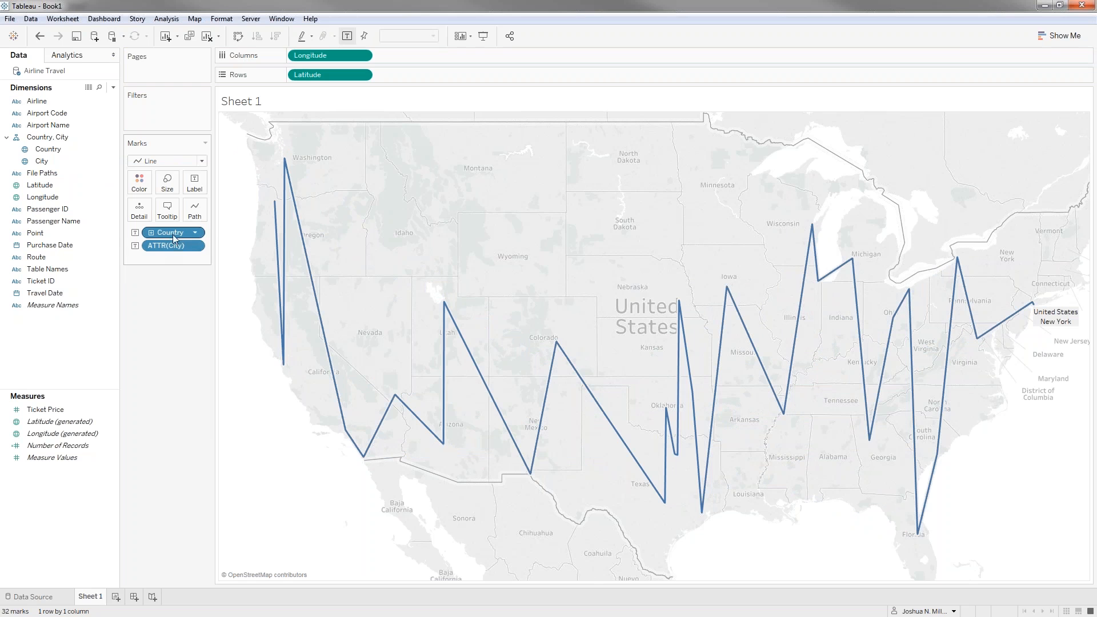
click(40, 36)
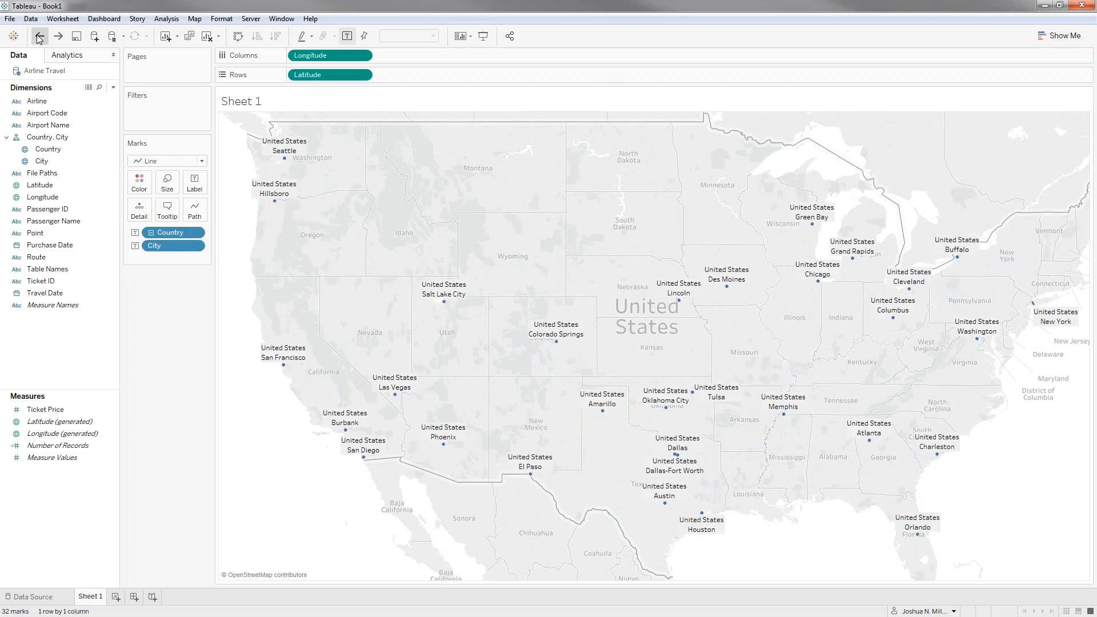
click(40, 36)
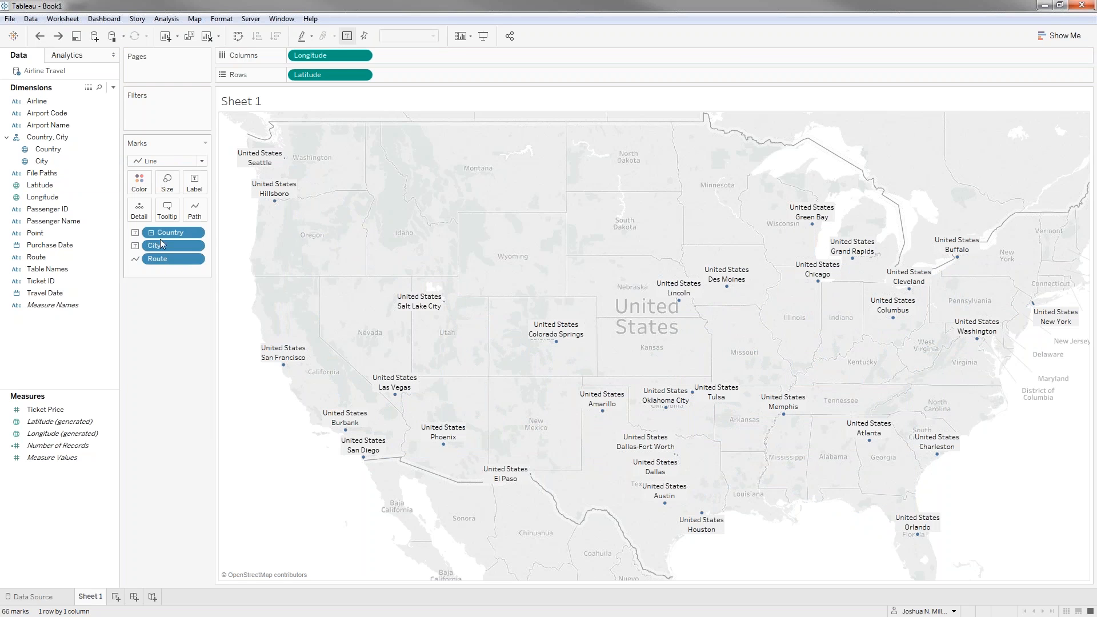
Remove Country from the marks and change the City label to an attribute.
drag(169, 235, 171, 325)
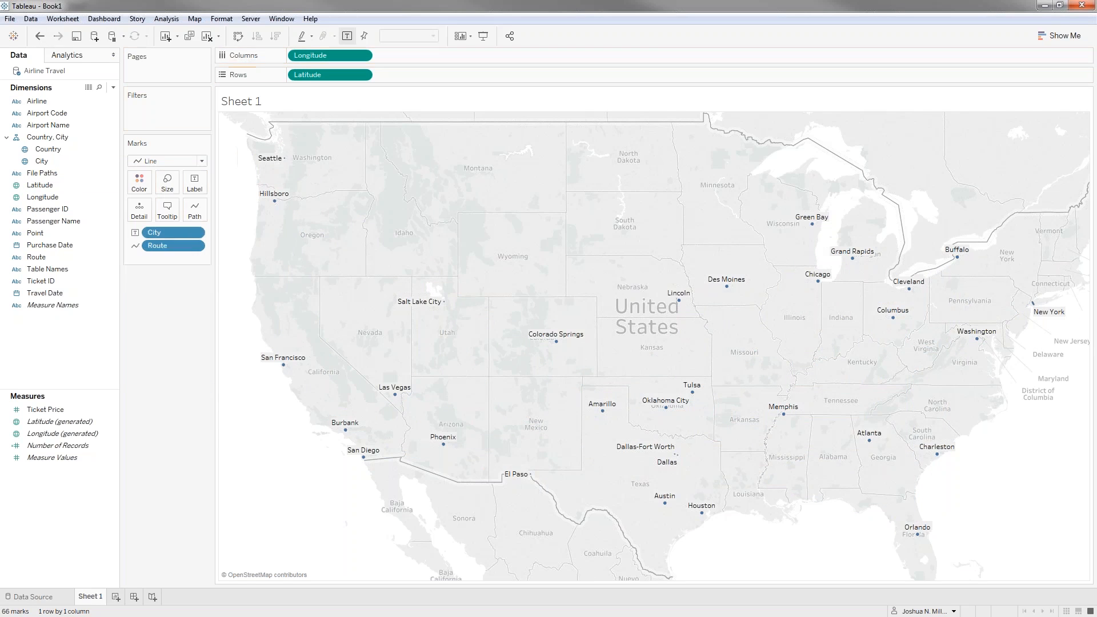
click(196, 234)
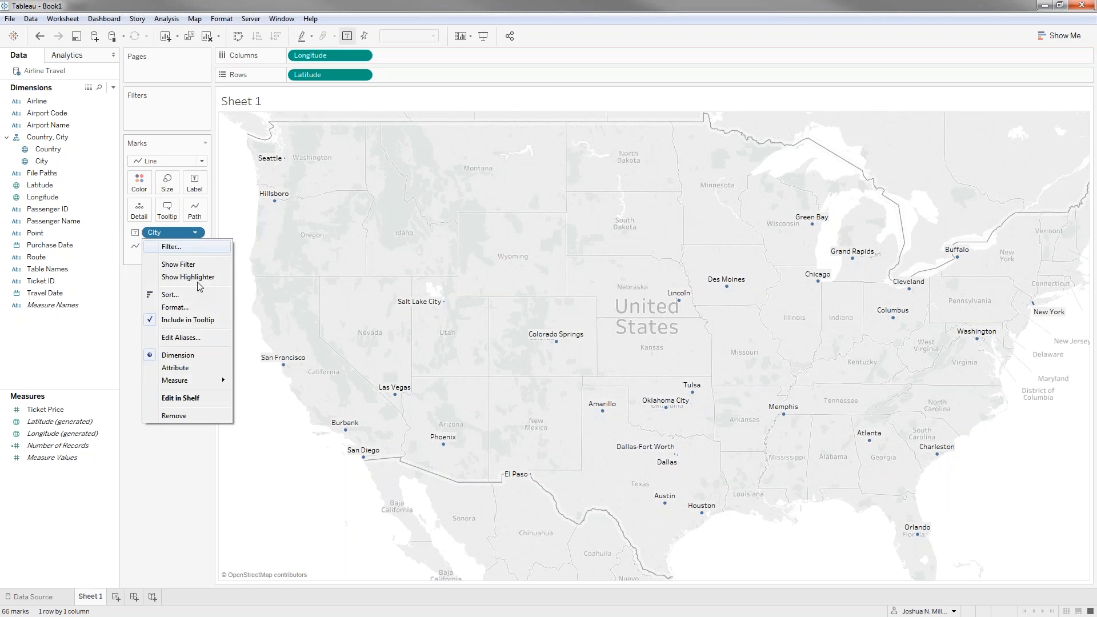
click(188, 369)
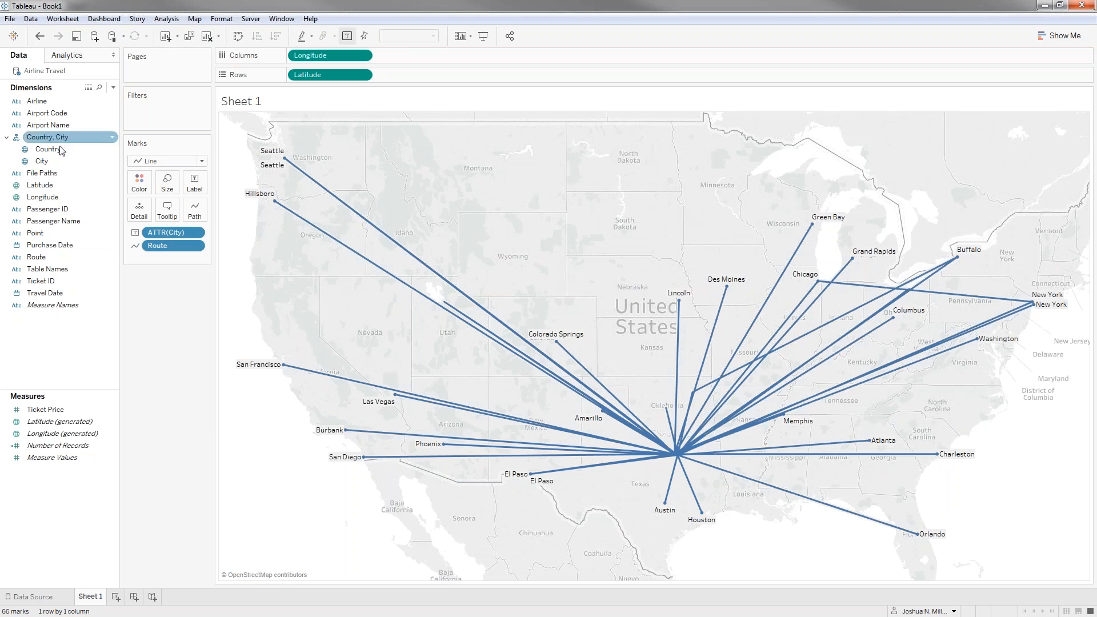
Size the route lines by the Point field and change Point to an attribute.
click(39, 237)
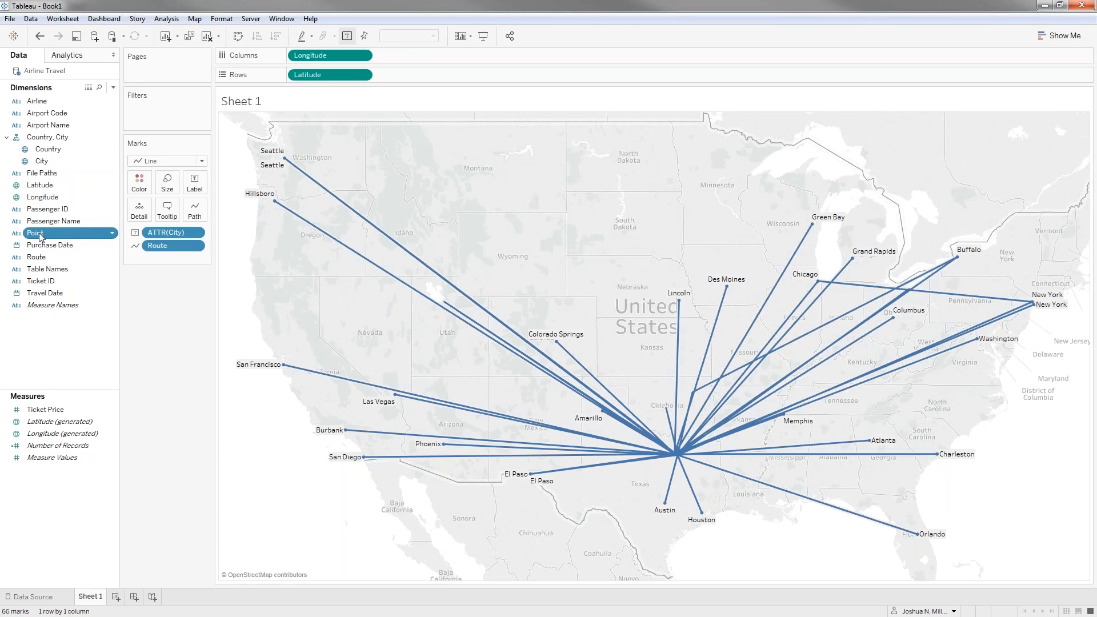
drag(39, 237, 167, 181)
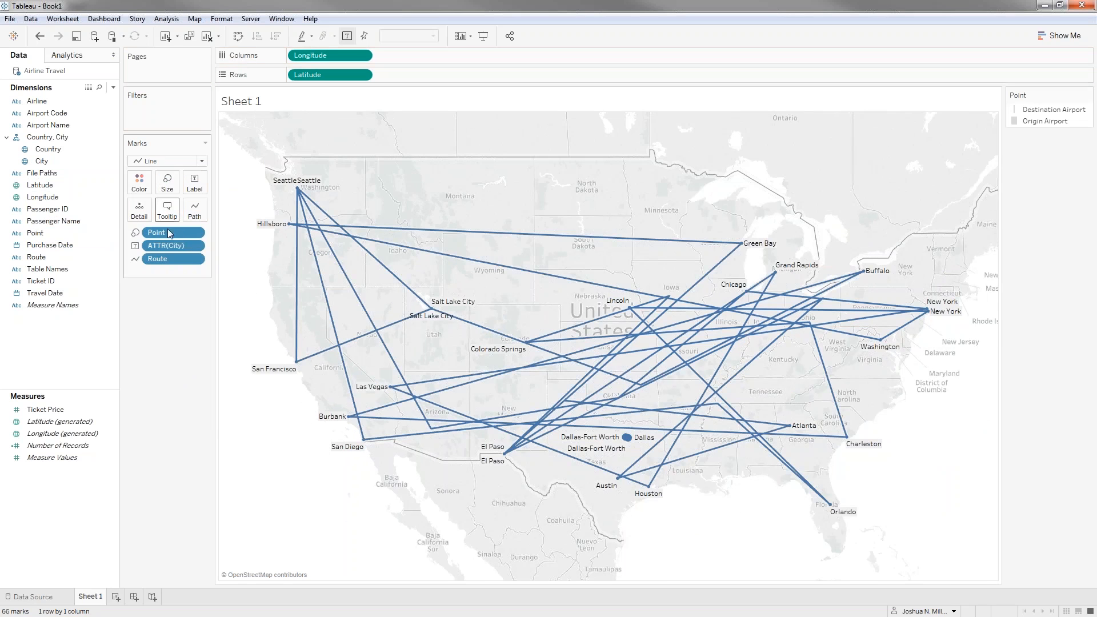
click(198, 232)
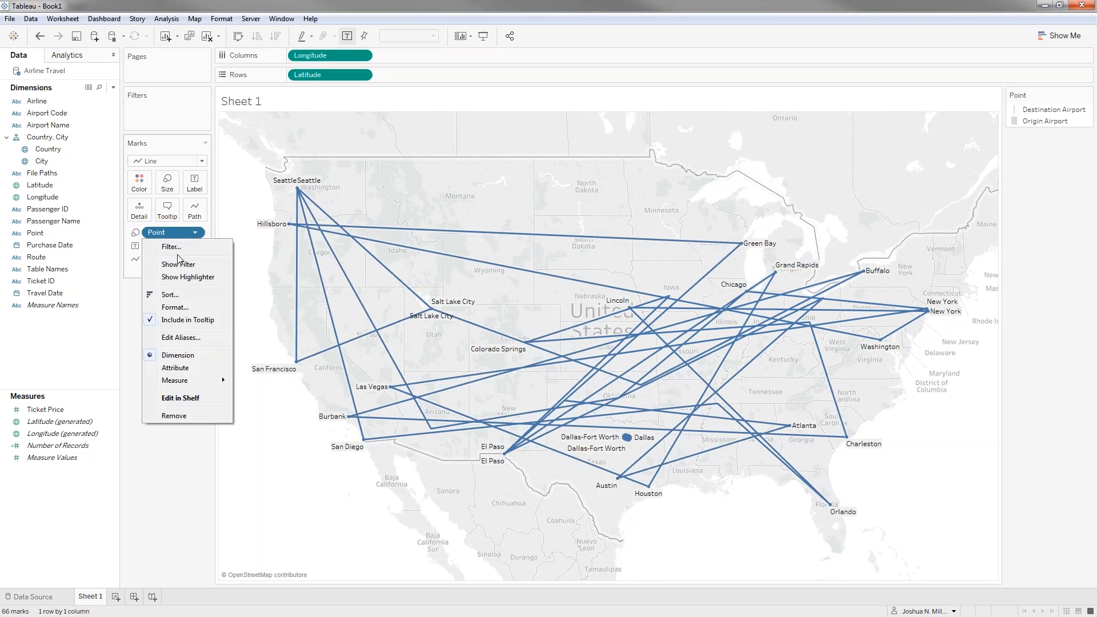
click(176, 368)
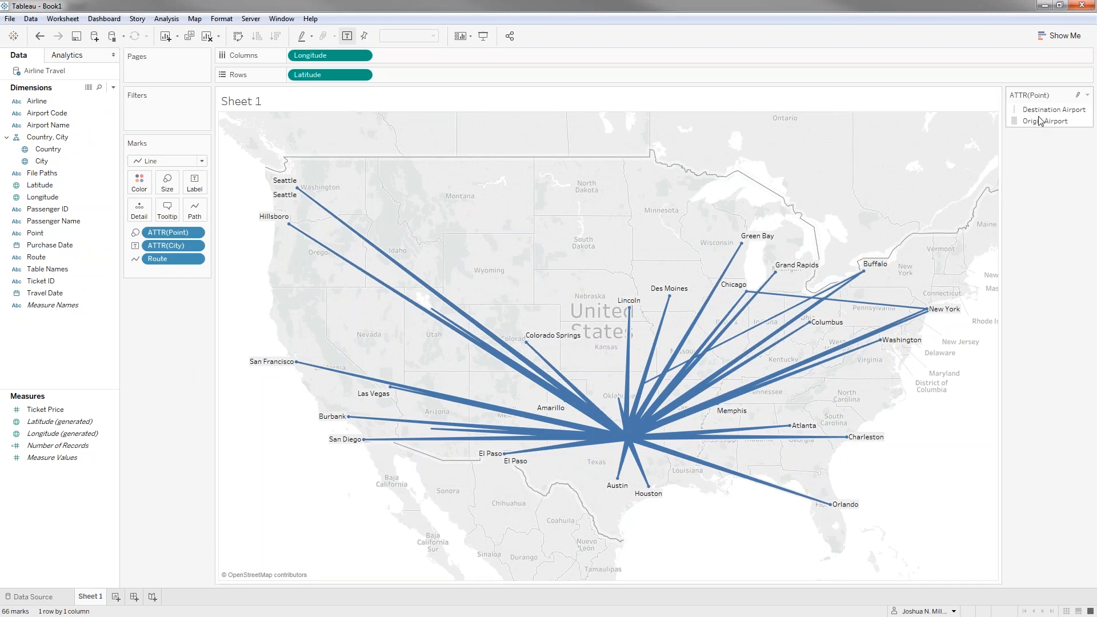
Try sizing the route lines by Ticket Price, and undo it to restore the sizing by Point.
drag(53, 409, 170, 183)
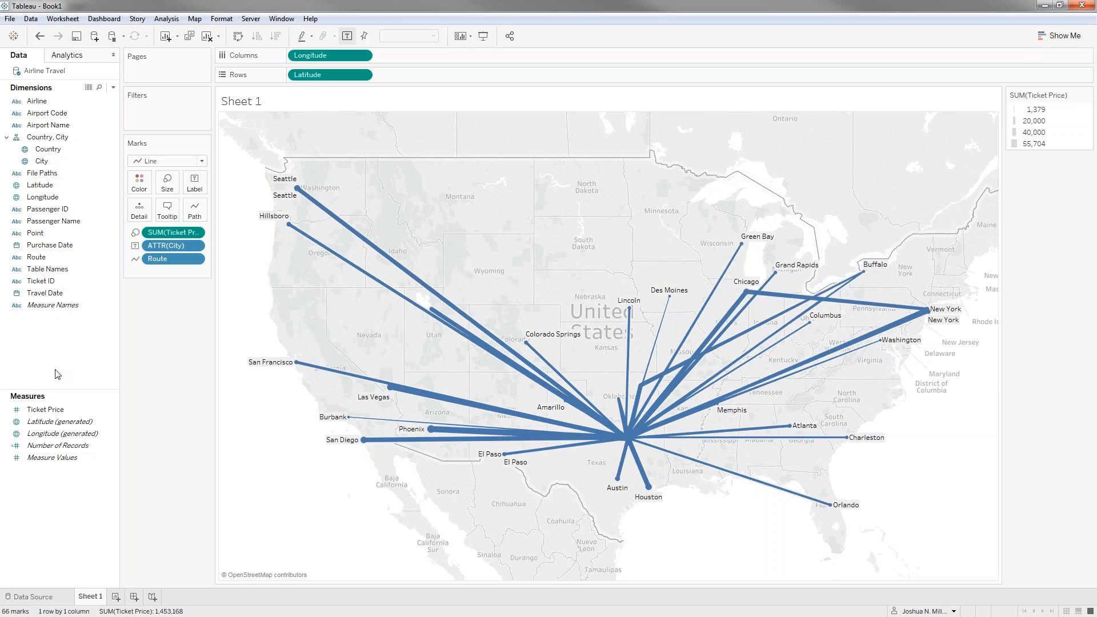
click(48, 272)
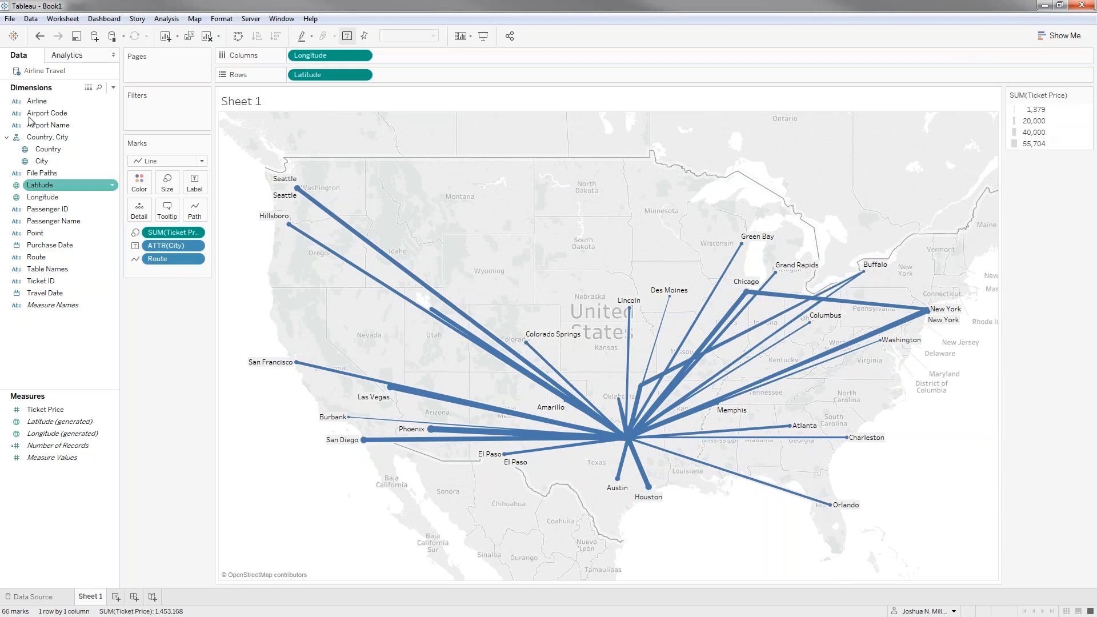
click(40, 36)
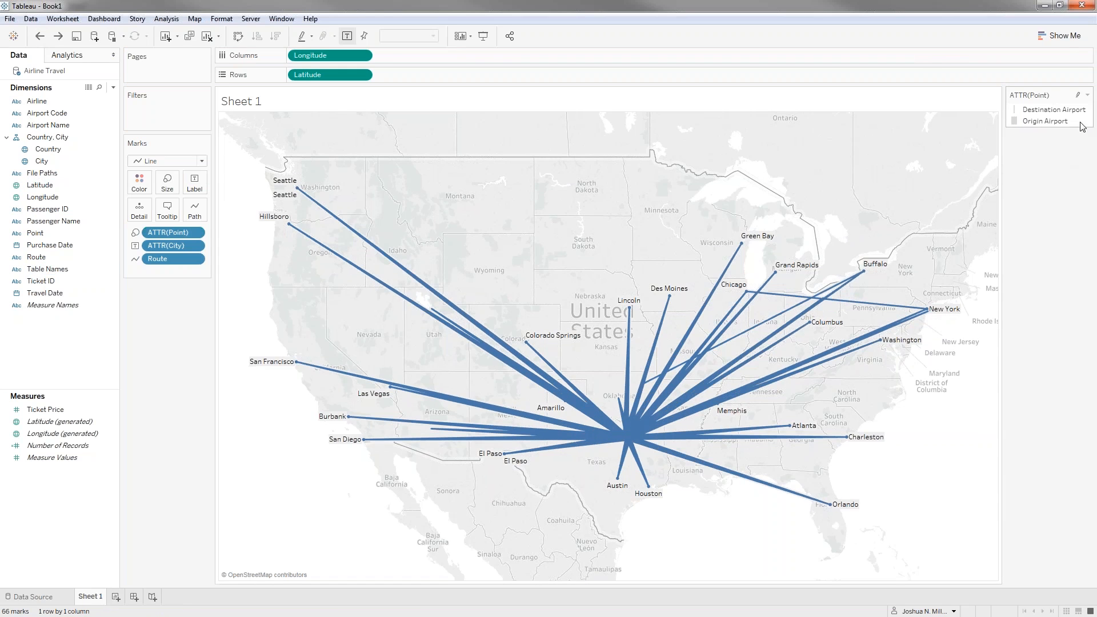
Split the Route field automatically and color the route lines by Route - Split 1.
right_click(73, 260)
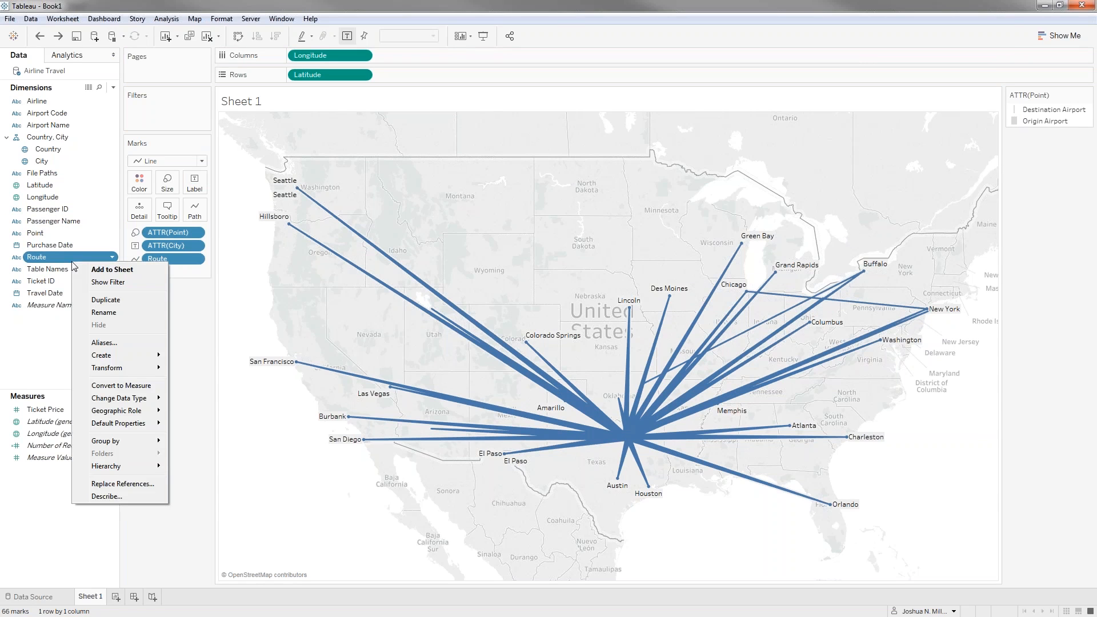
mouse_move(97, 358)
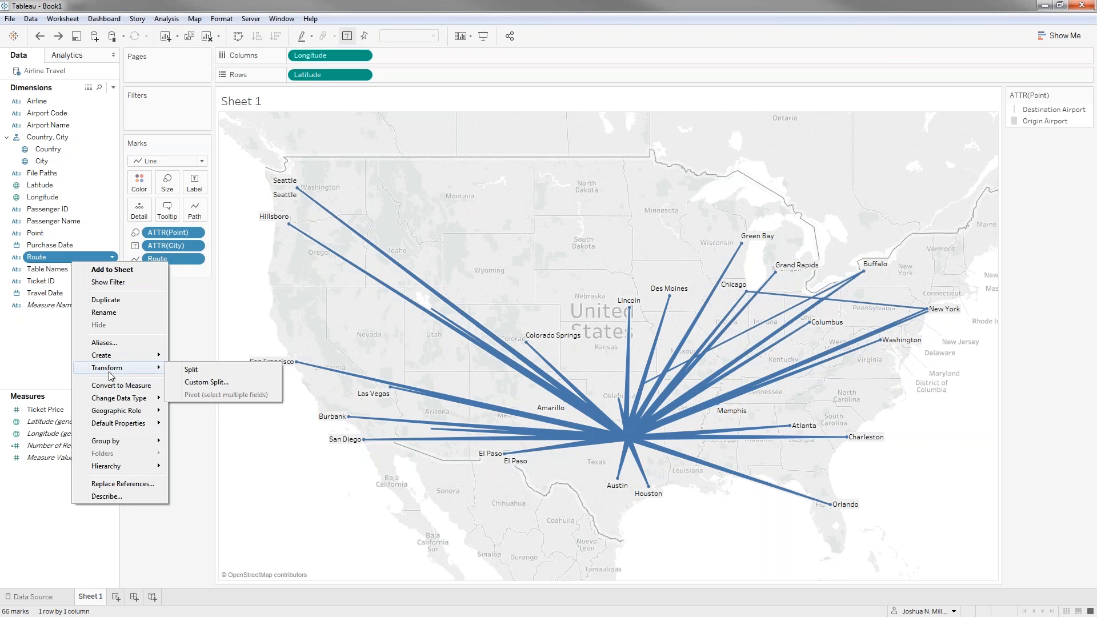
click(192, 370)
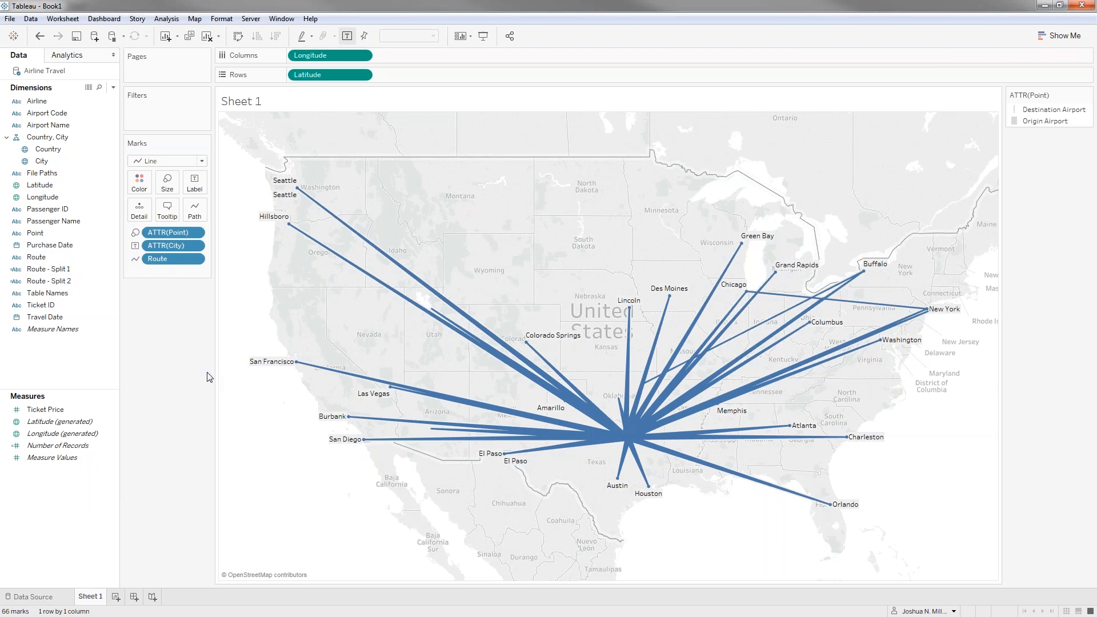
drag(54, 270, 139, 181)
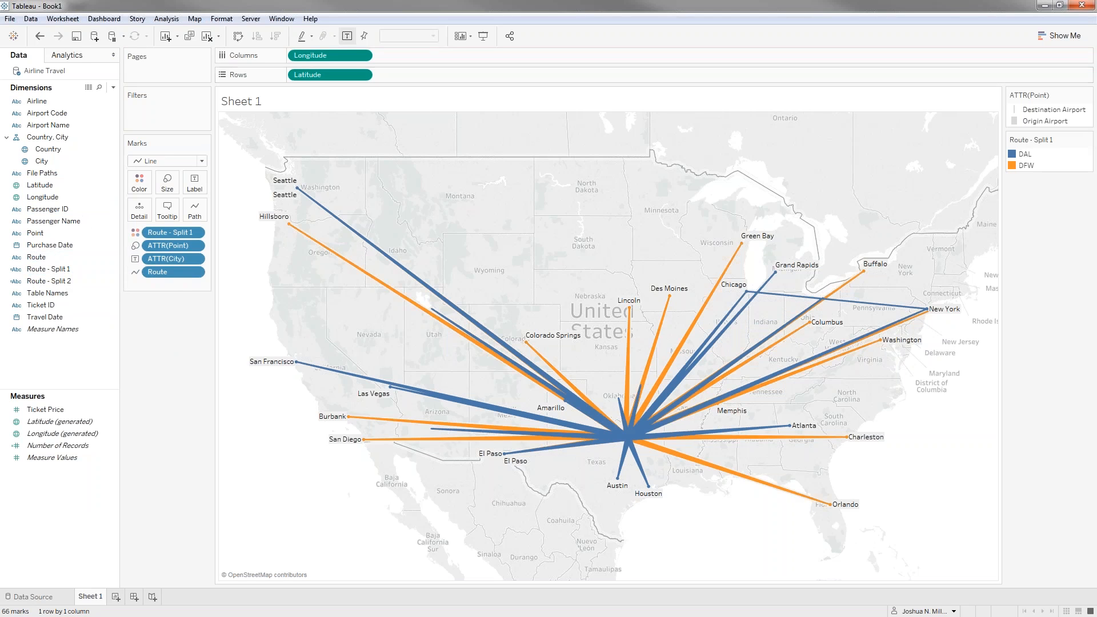
Highlight the DAL routes and the DFW routes in turn from the color legend, and clear the highlight.
click(1025, 154)
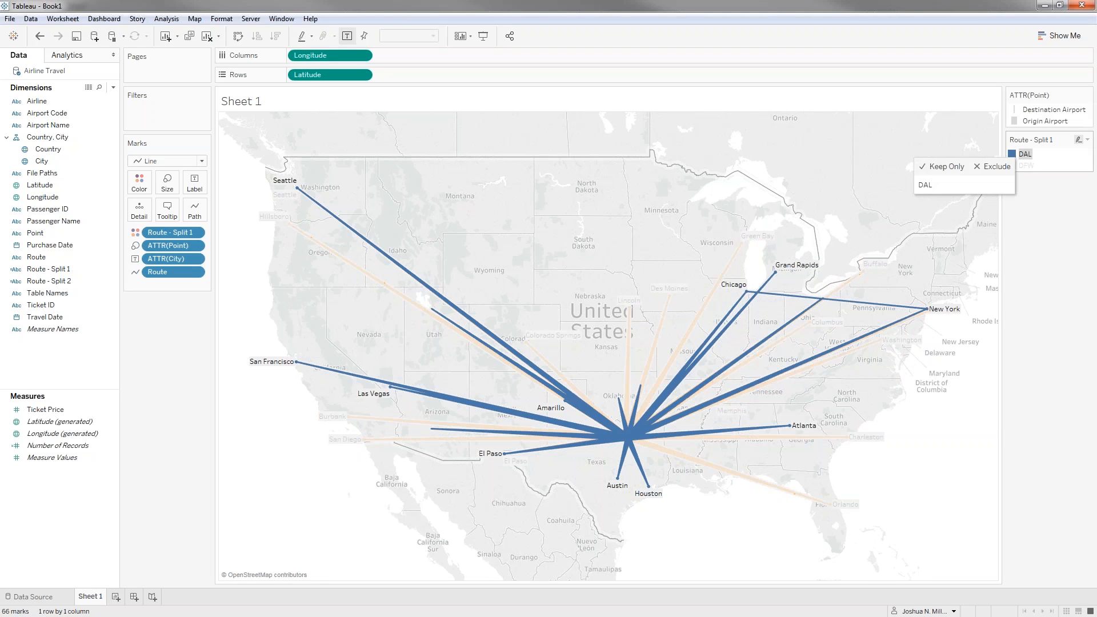
click(1027, 165)
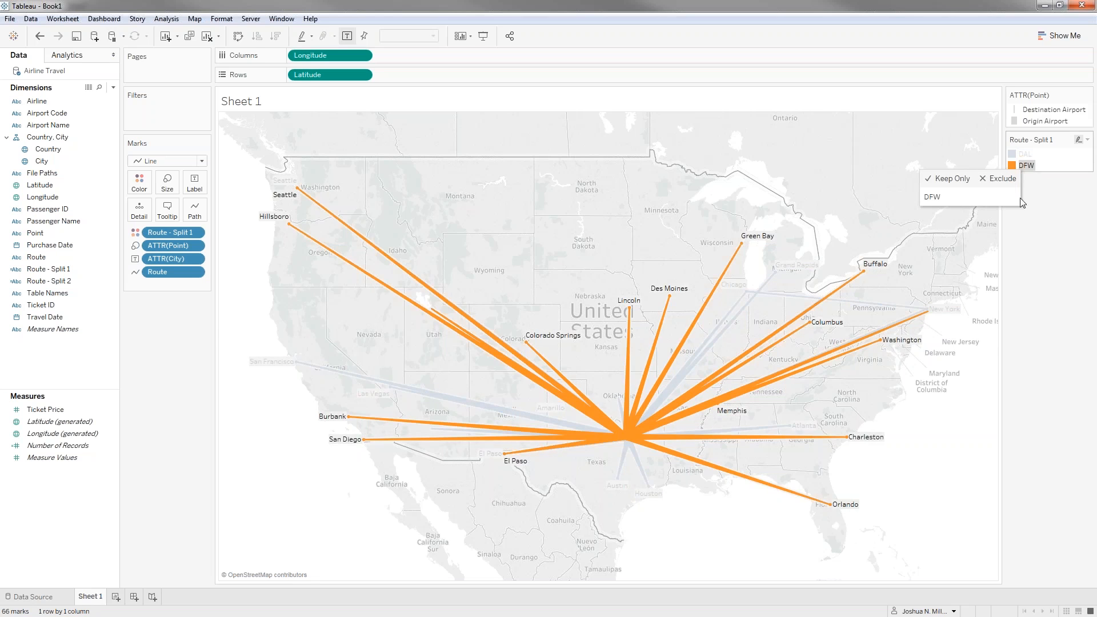
key(Escape)
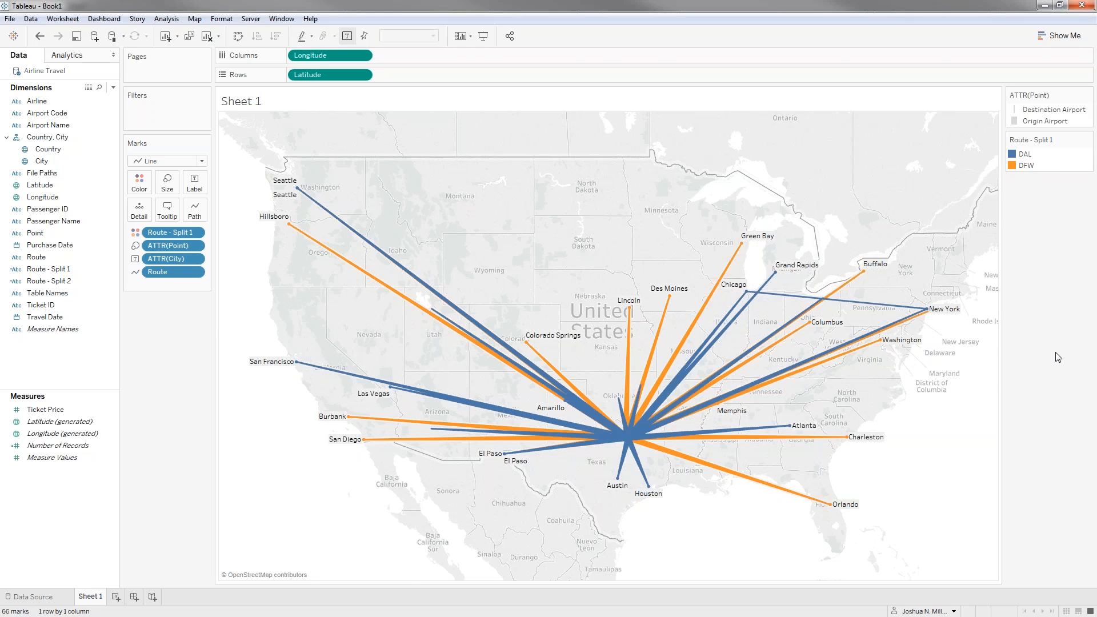
Switch back to the Project Maestro flow and enlarge the output preview beneath the flow diagram.
key(alt+Tab)
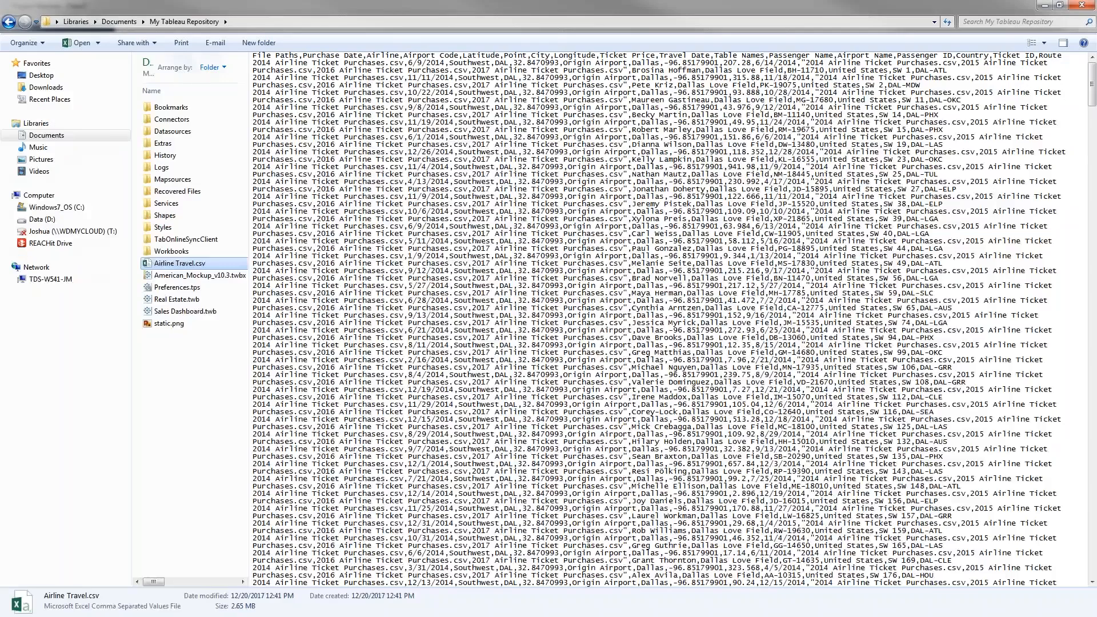
key(alt+Tab)
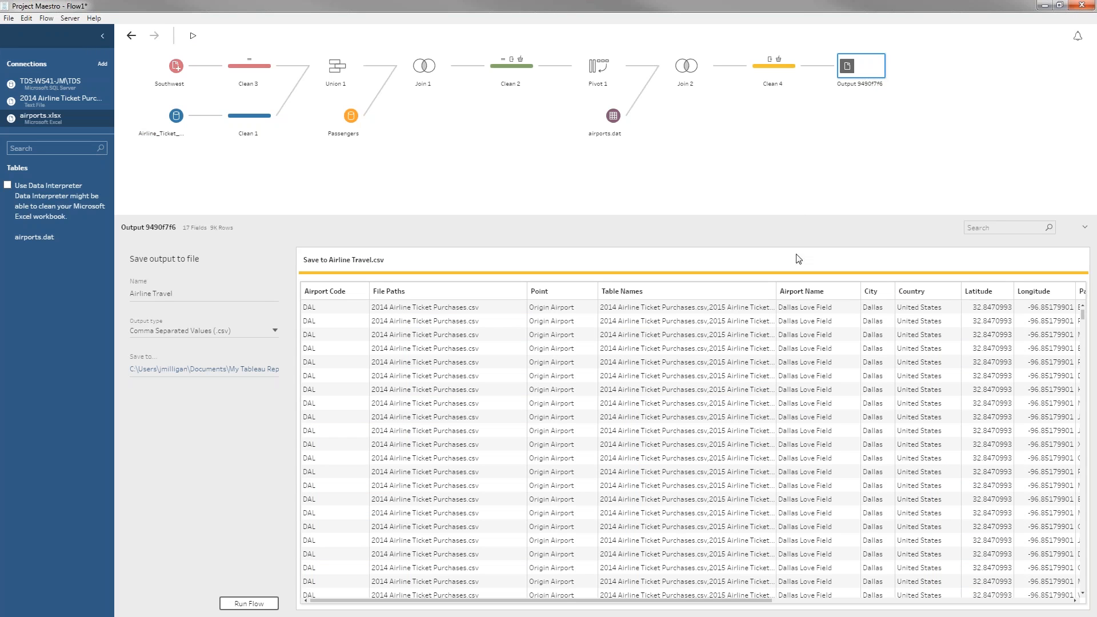
drag(784, 219, 784, 197)
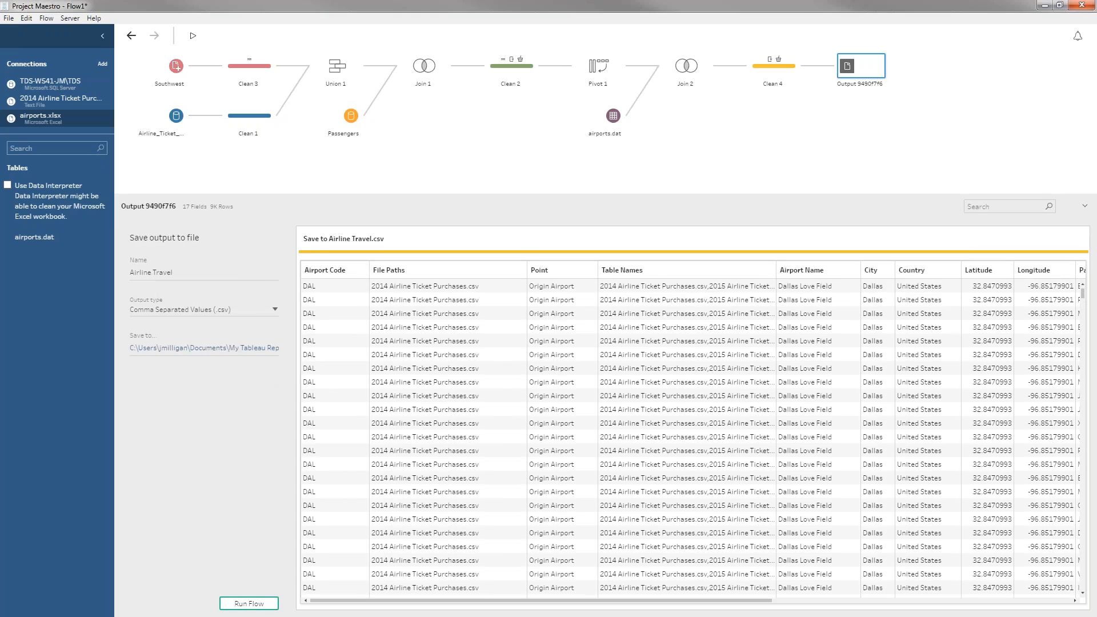